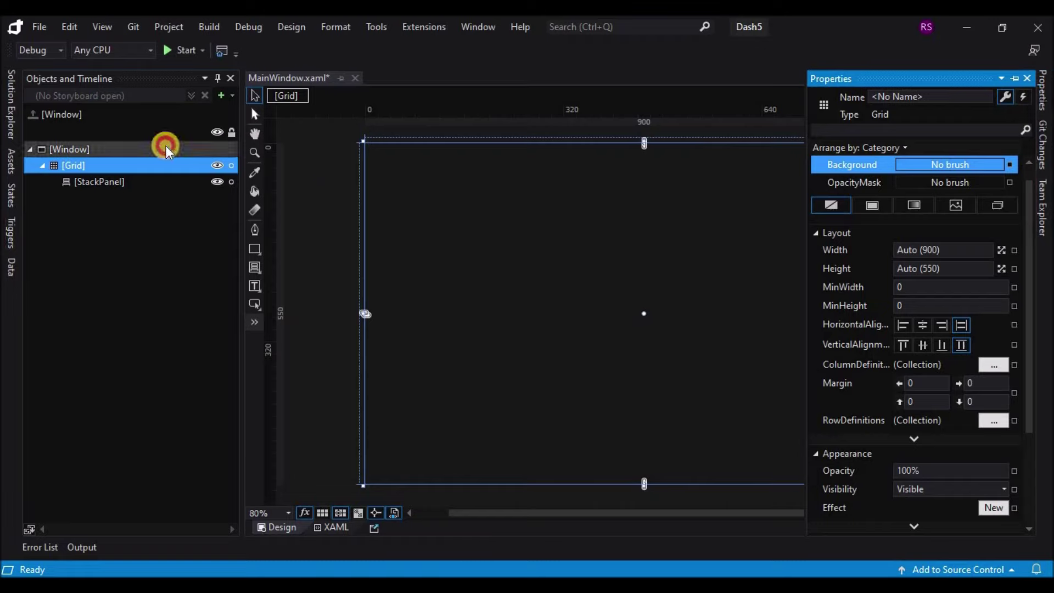
left_click(1040, 93)
left_click(874, 200)
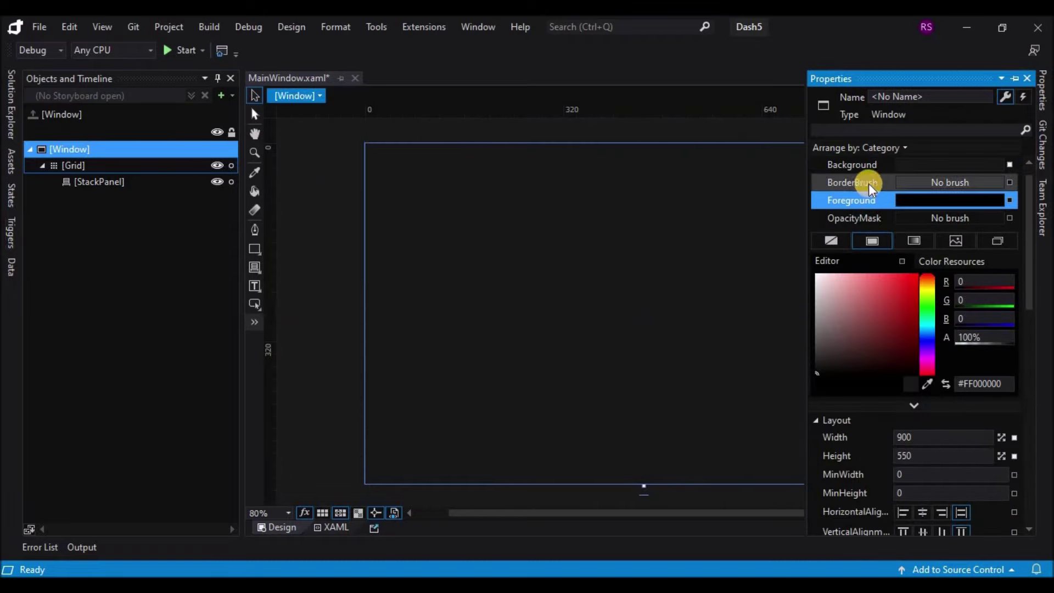
left_click(308, 244)
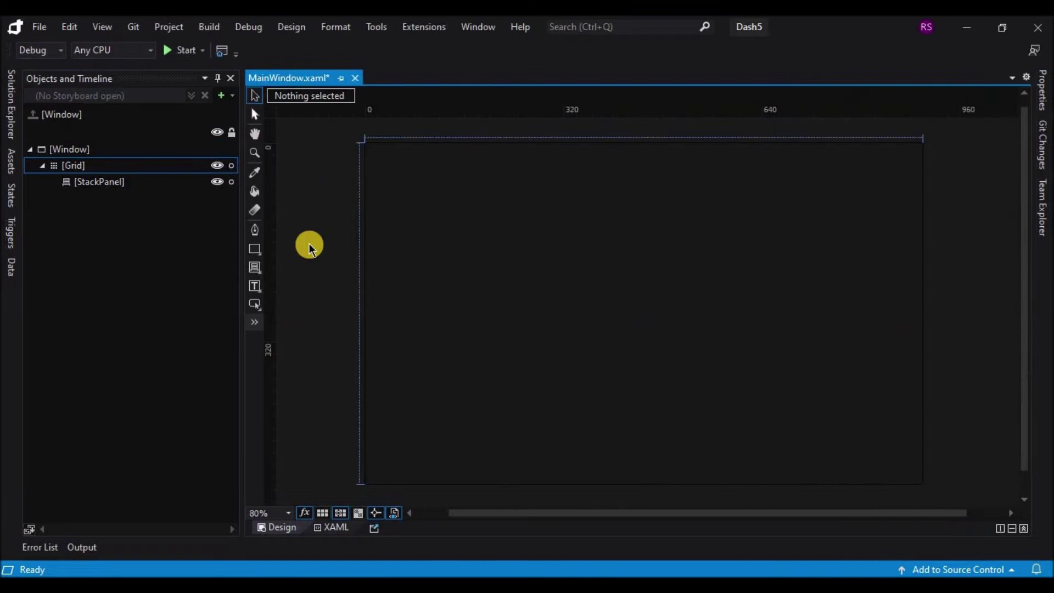
Step: Add a rectangle at the start of the StackPanel, spanning its 230 width and 50 high
left_click(430, 275)
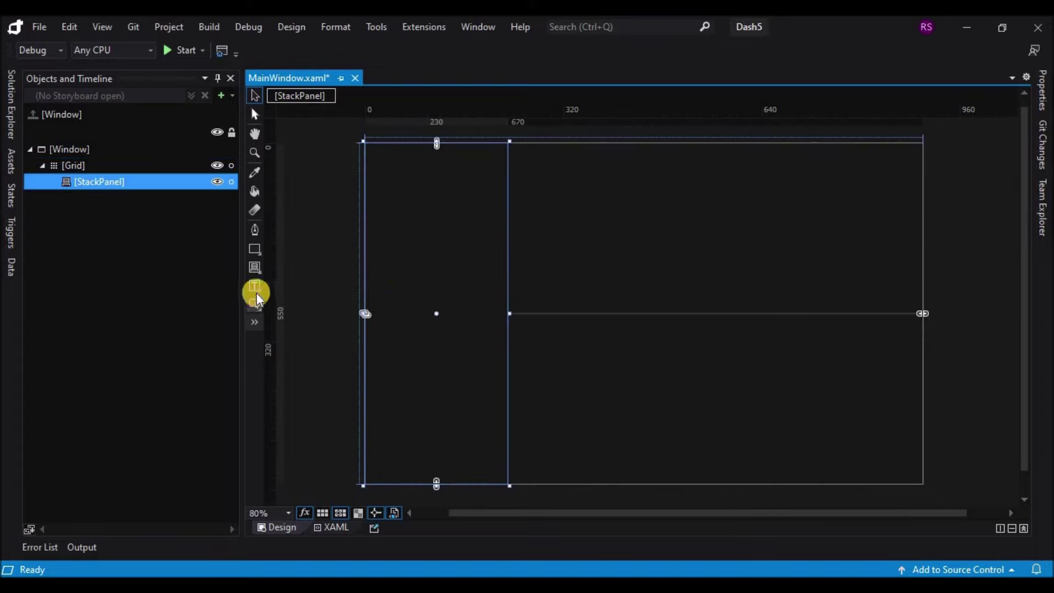
left_click(1041, 90)
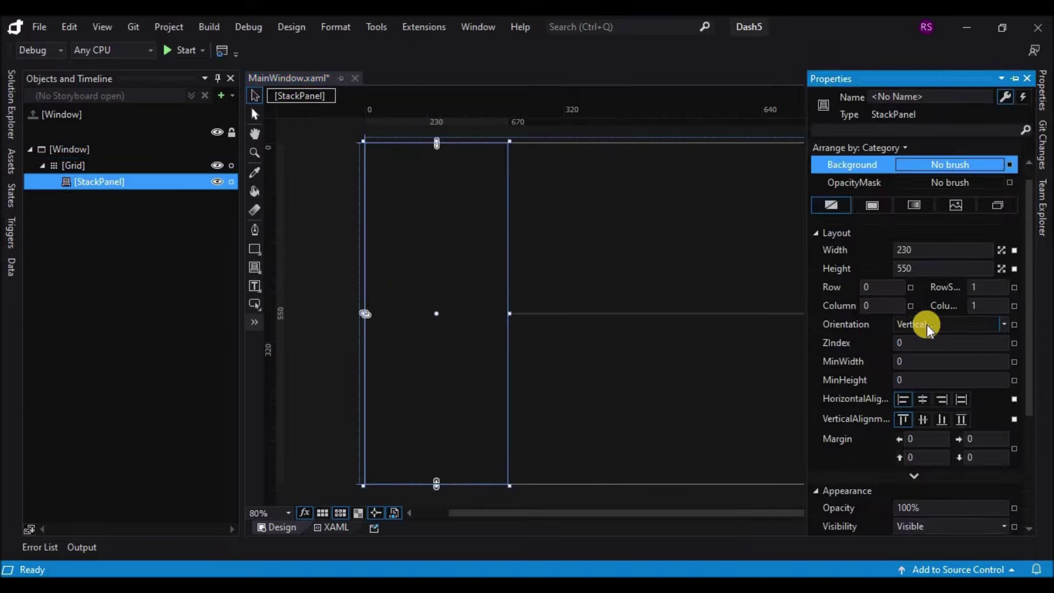
left_click(254, 247)
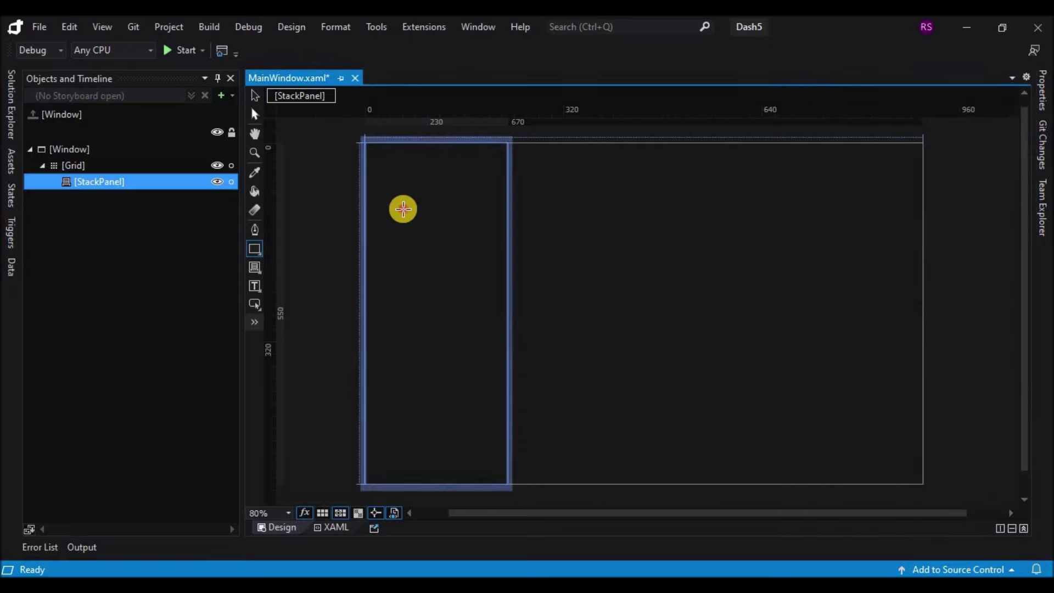
left_click(417, 213)
left_click_drag(436, 207, 439, 176)
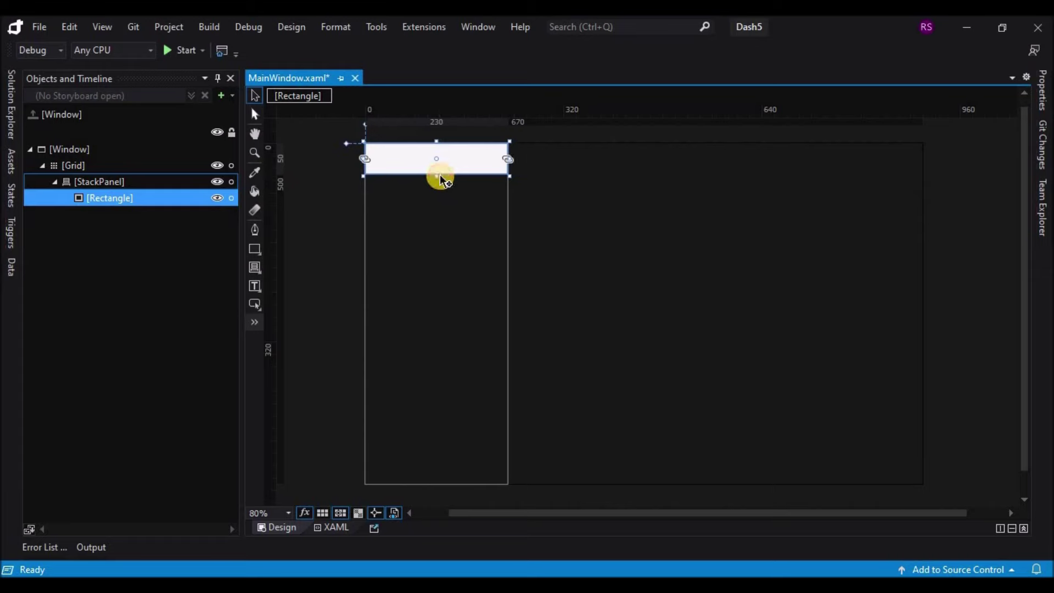
Step: Fill the rectangle with a dark grey slightly lighter than the window background
left_click(1042, 90)
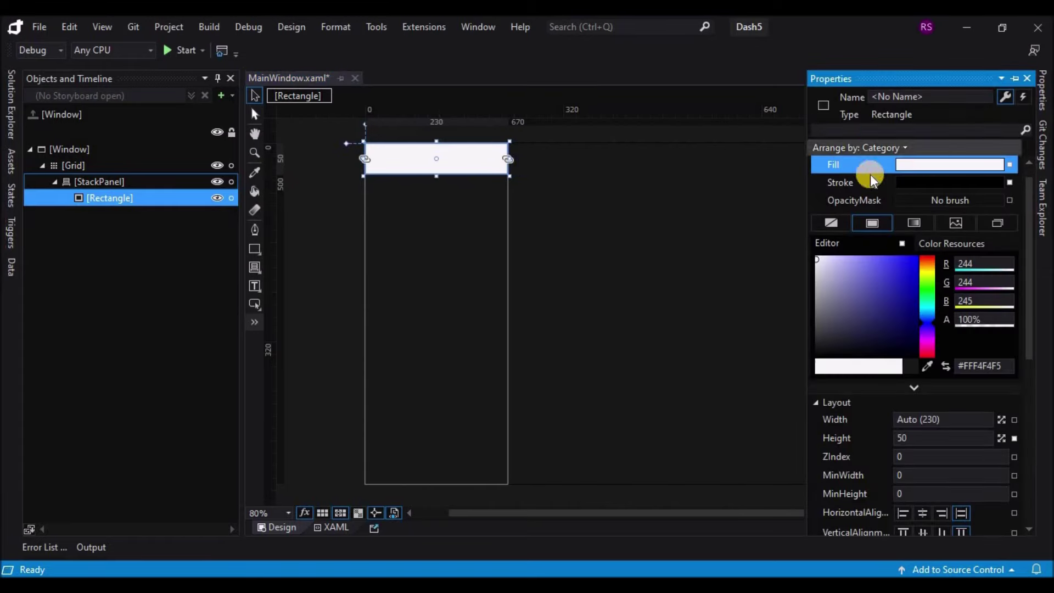
left_click(815, 335)
left_click_drag(817, 332, 805, 342)
left_click(348, 371)
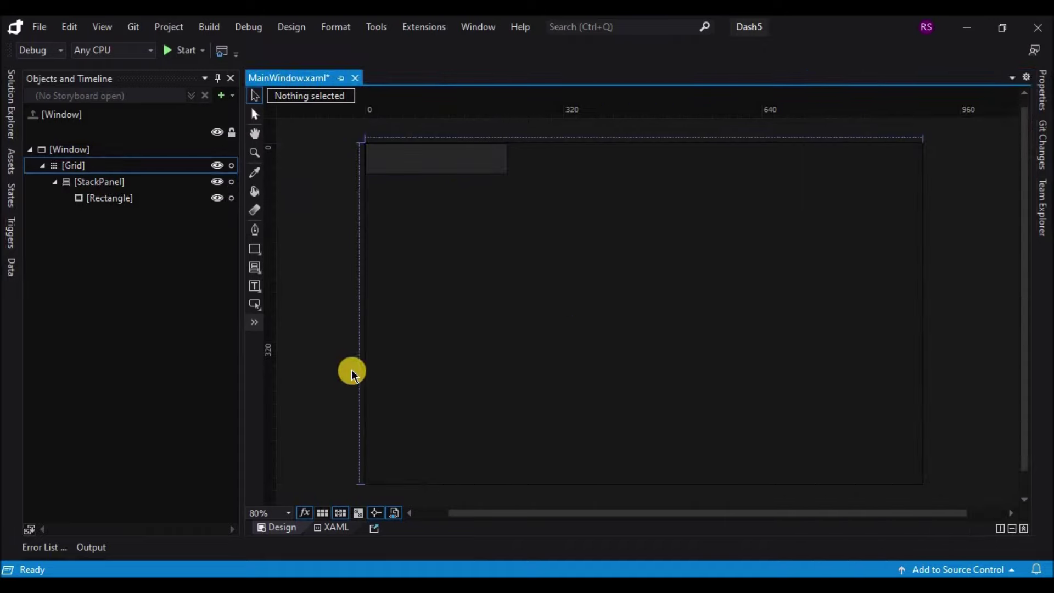
Step: Remove the rectangle's outline by setting its Stroke to No brush
left_click(389, 167)
left_click(1041, 90)
left_click(866, 182)
left_click(831, 222)
left_click(333, 302)
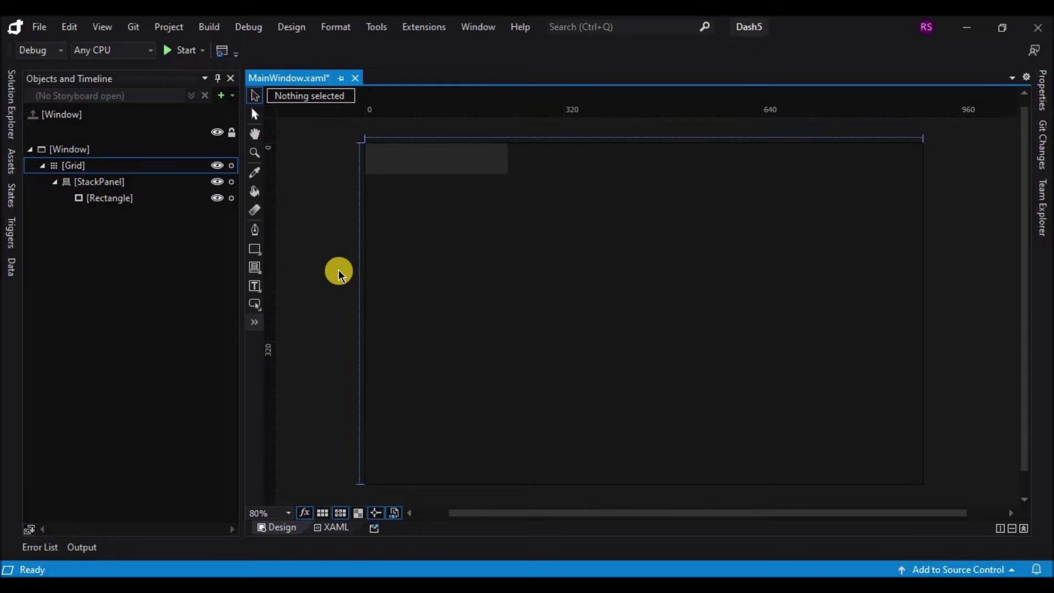
Step: Add a Grid container below the rectangle inside the StackPanel, 230 wide and 40 high
left_click(407, 166)
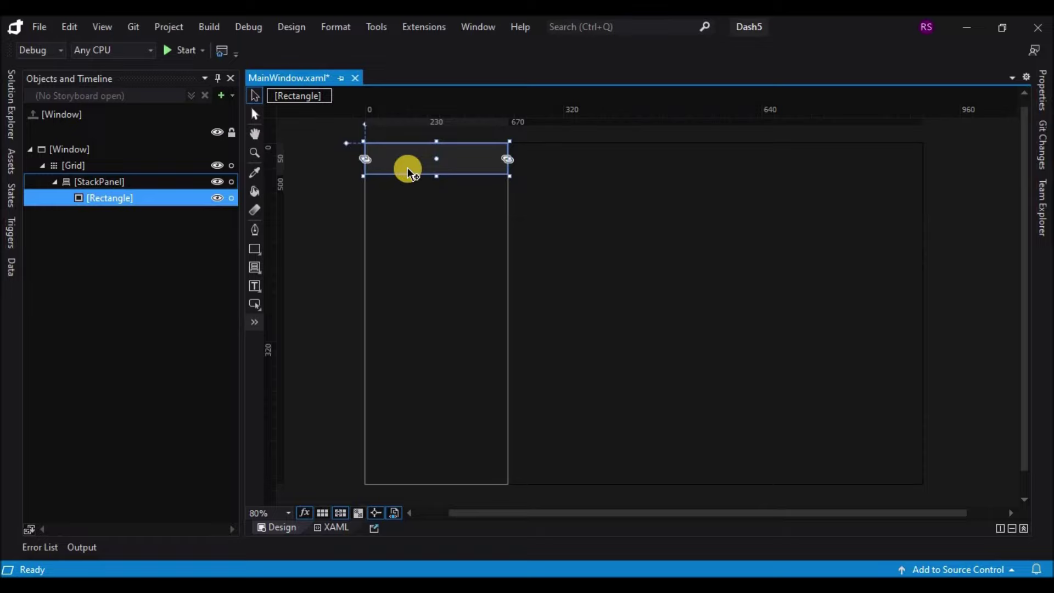
key("Escape")
right_click(255, 249)
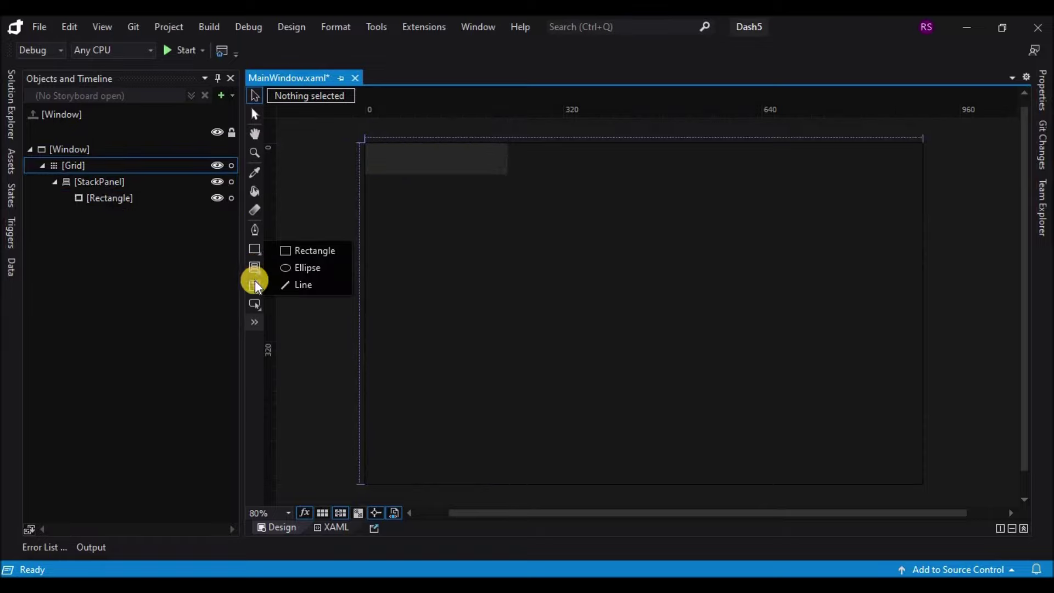
right_click(254, 284)
right_click(261, 265)
left_click(289, 268)
mouse_move(385, 200)
left_mouse_down()
mouse_move(425, 235)
mouse_move(433, 201)
left_mouse_up()
left_click(322, 252)
left_click(409, 192)
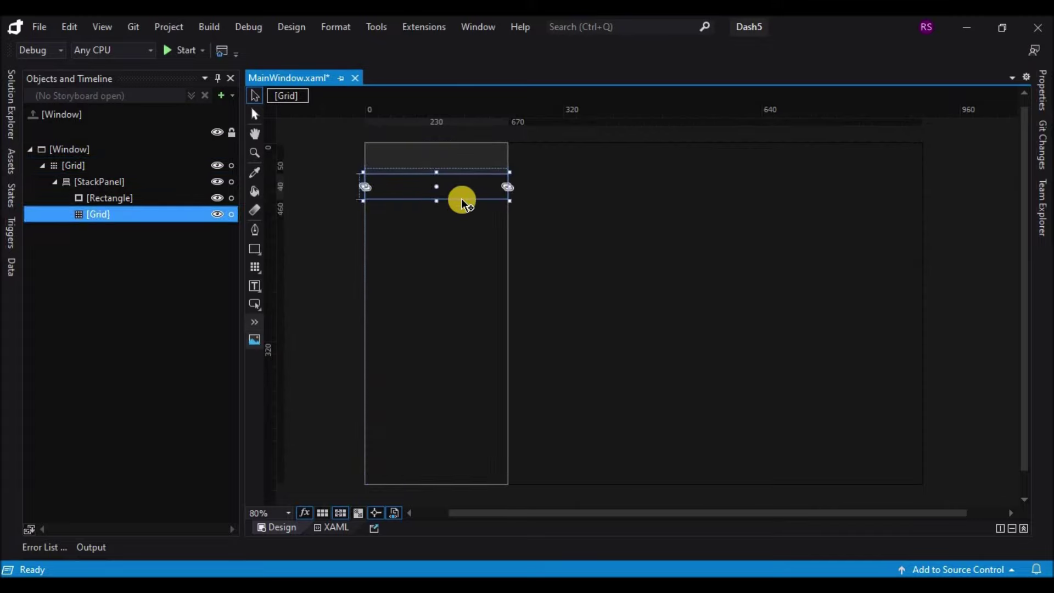
Step: Add a Button inside the new Grid and size it to 230 by 40 so it fills the Grid
right_click(254, 304)
left_click(288, 330)
left_click(395, 186)
left_click_drag(395, 190, 508, 185)
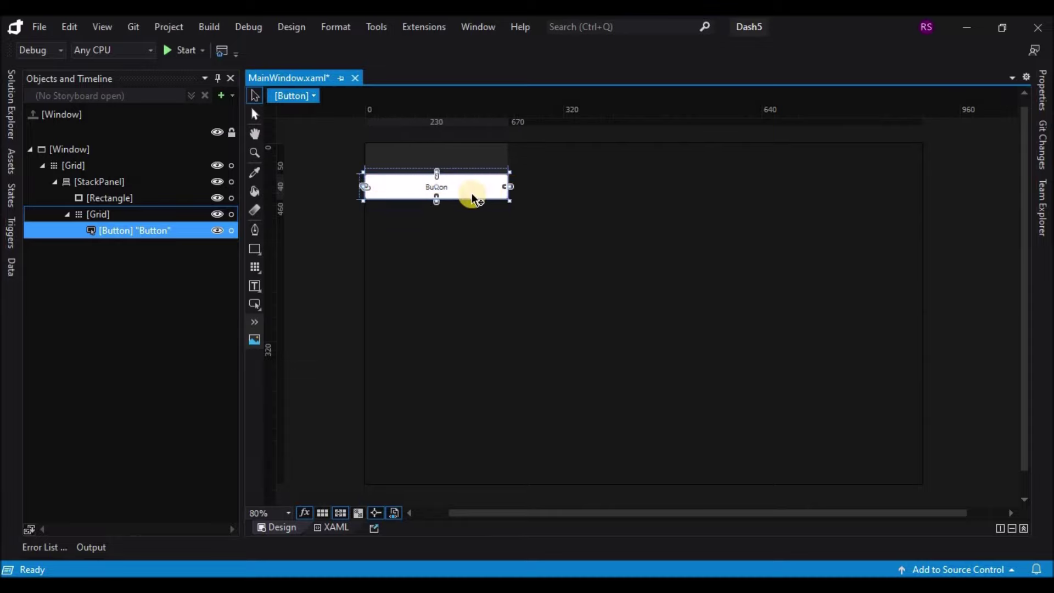
Step: Set the button's Background and BorderBrush to No brush and its Foreground to white (#FFFFFFFF)
left_click(1040, 100)
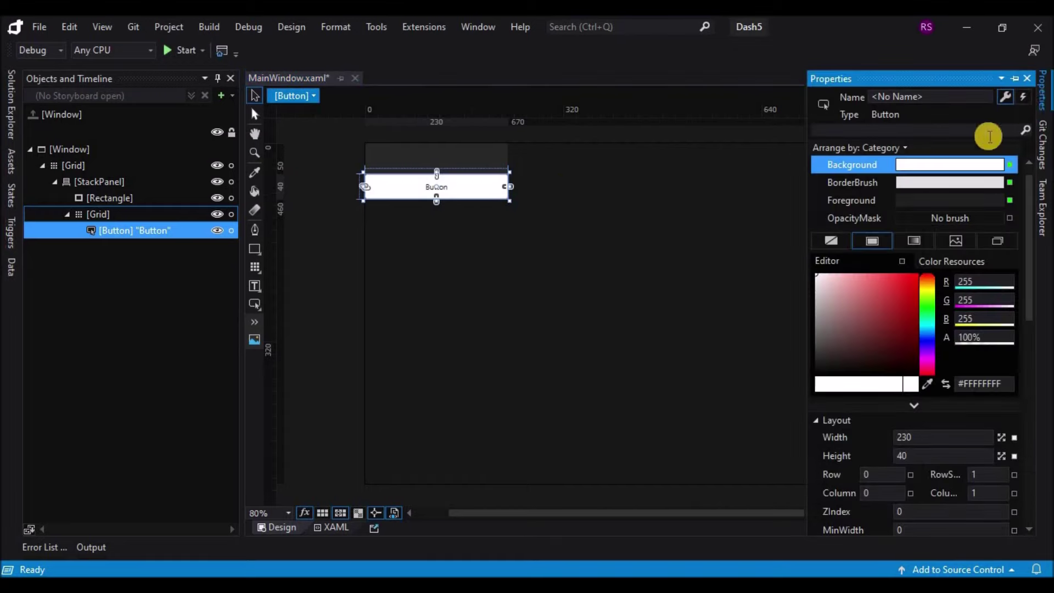
left_click(831, 239)
left_click(858, 184)
left_click(832, 241)
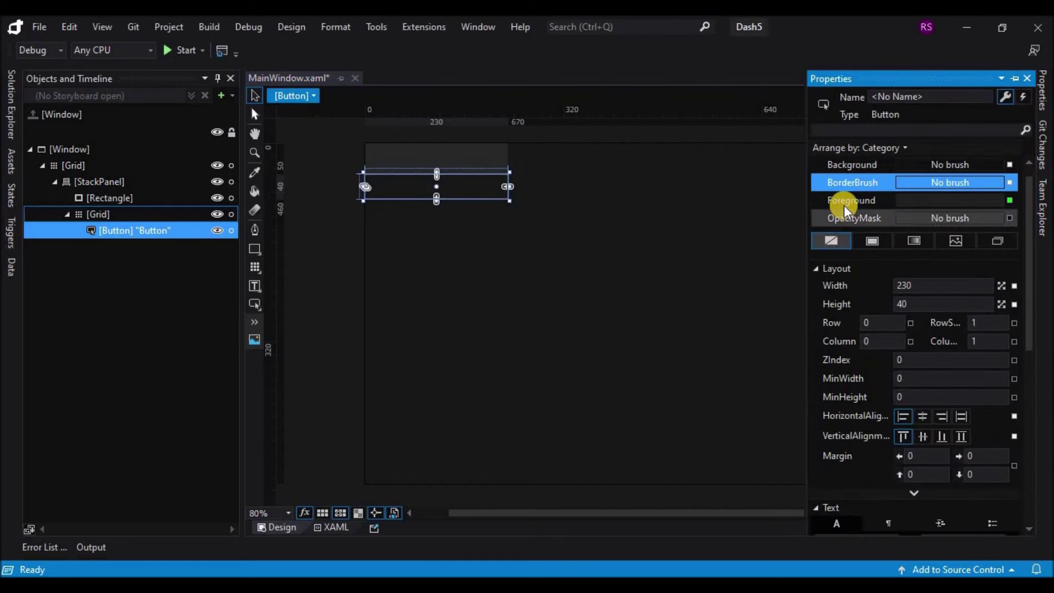
left_click(843, 202)
left_click_drag(821, 306, 785, 262)
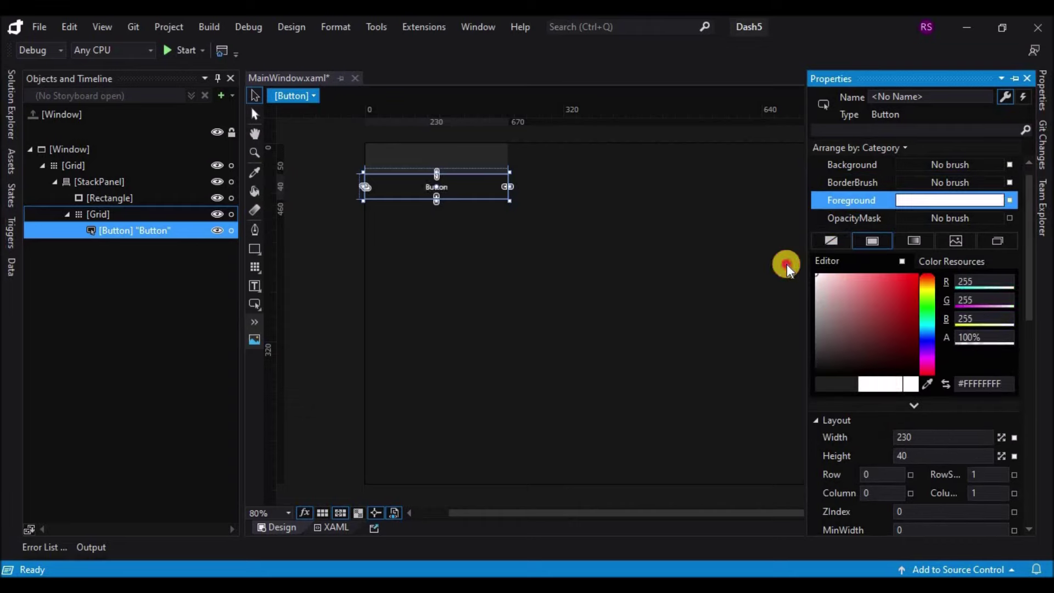
Step: Set the button's text font to Segoe UI Semibold at 16 px
left_click_drag(1030, 308, 1034, 431)
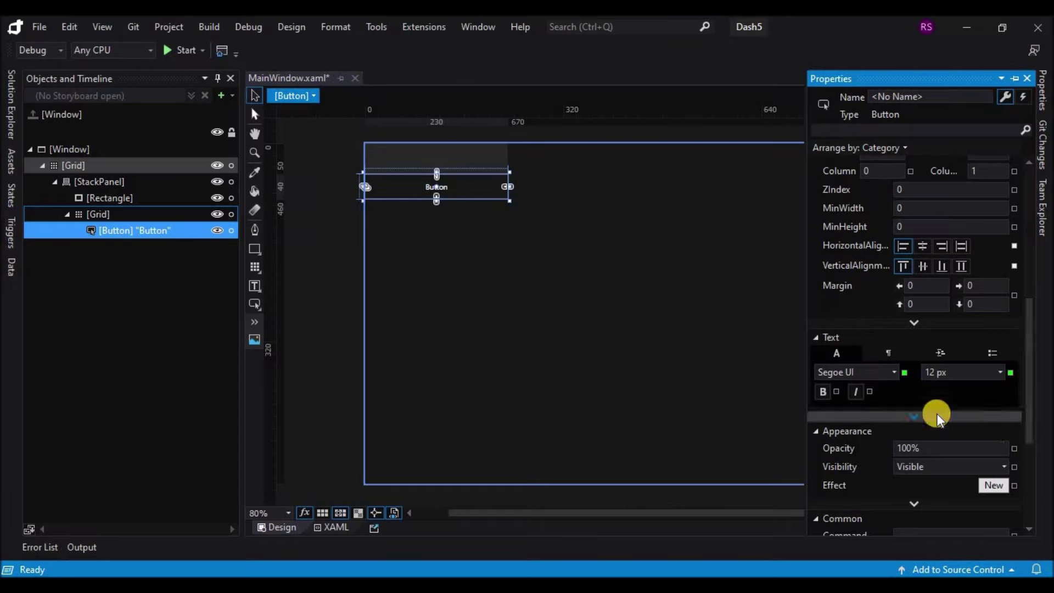
left_click(890, 354)
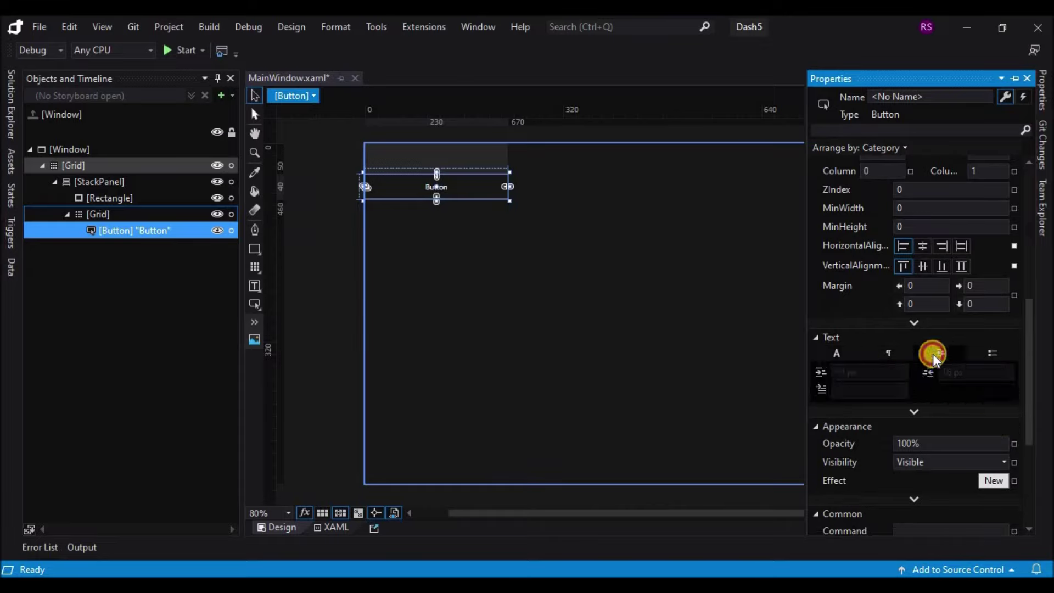
left_click(840, 352)
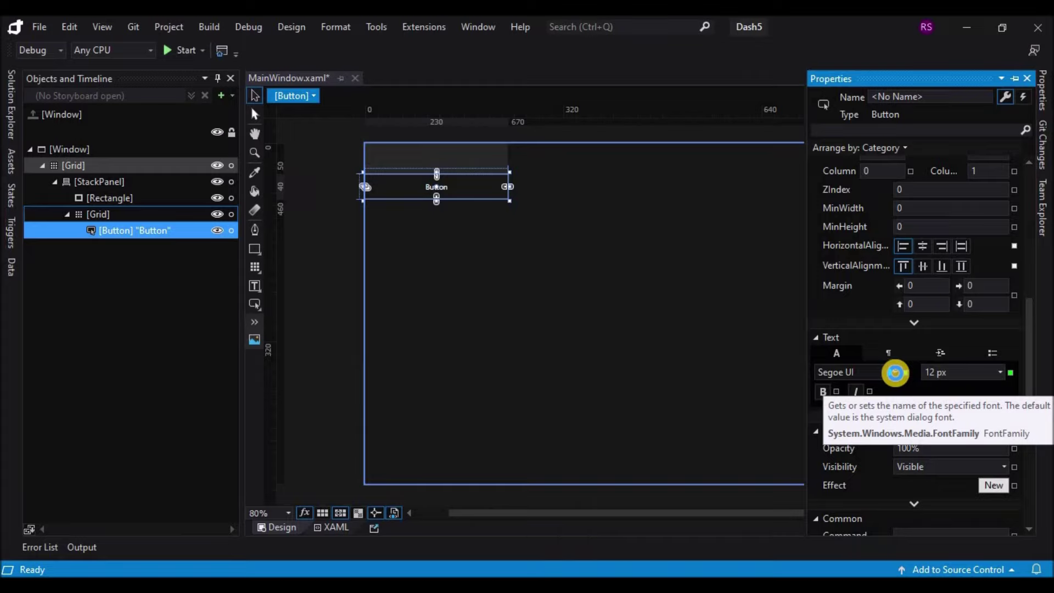
left_click(896, 374)
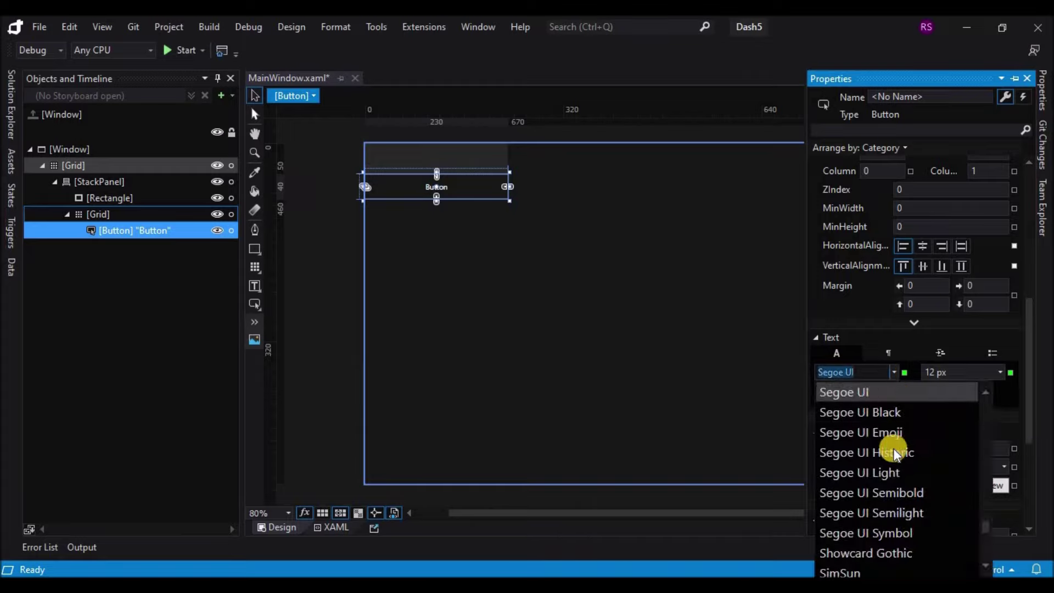
left_click(889, 488)
left_click(998, 377)
left_click(957, 464)
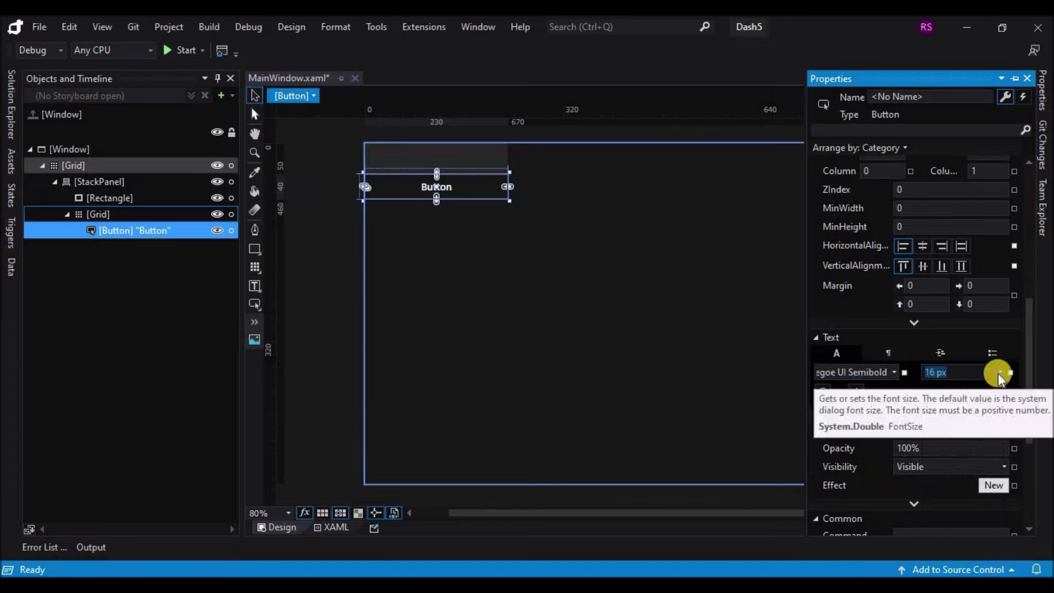
Step: Set the button's Content to "Dashboard" and choose a smaller font size for it
left_click_drag(1025, 404, 1036, 483)
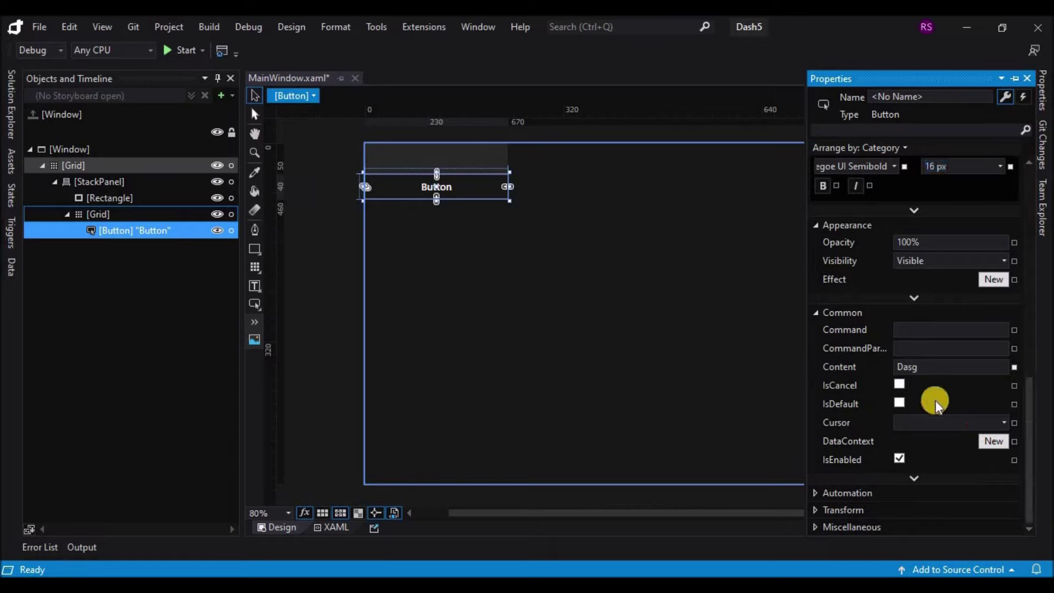
type("Dashboard")
key("Return")
left_click(999, 166)
left_click(958, 248)
left_click(610, 292)
Step: Create an editable copy of the Dashboard button's template as style resource ButtonStyle1 in this document
left_click(464, 192)
right_click(464, 192)
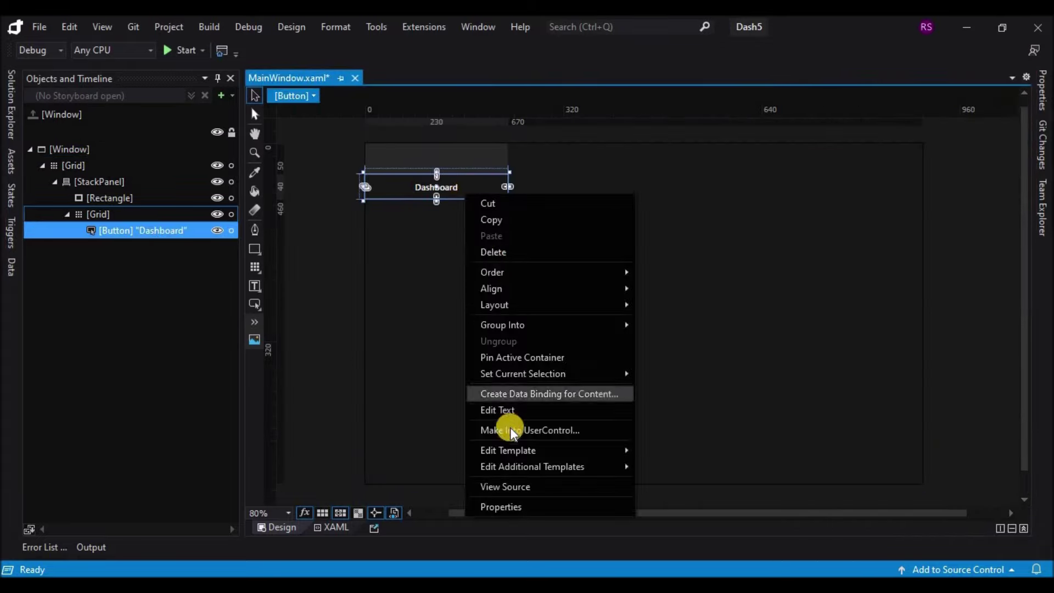
mouse_move(511, 449)
left_click(664, 471)
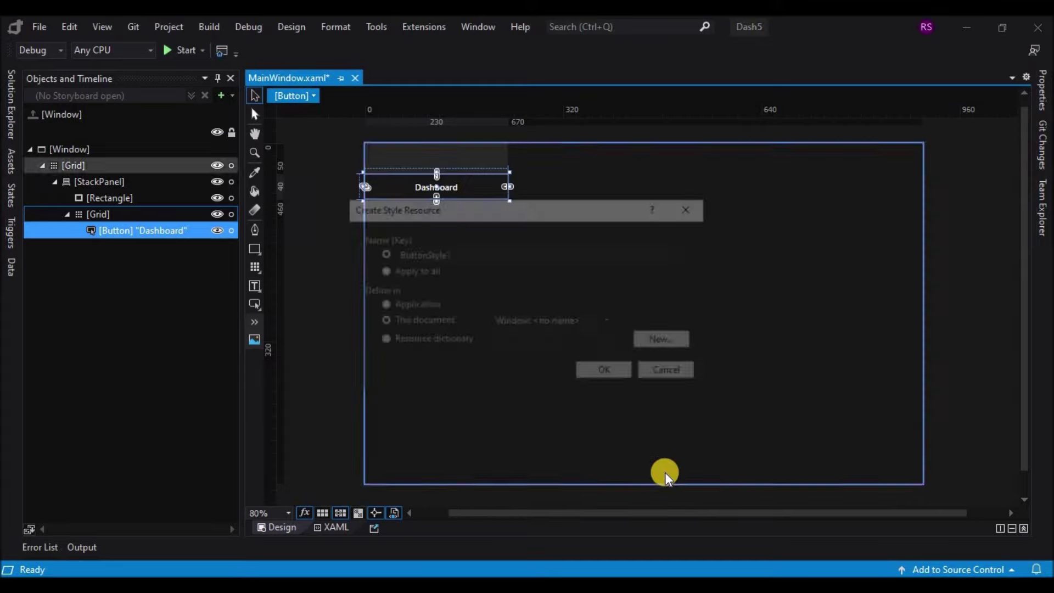
left_click(611, 371)
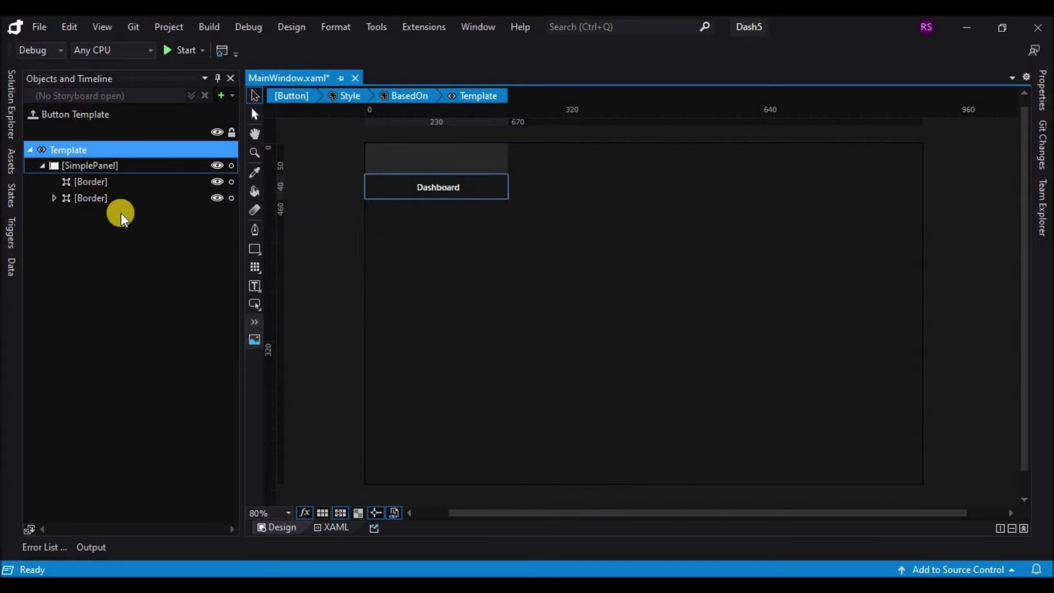
Step: Insert an Image into the button template and place it before PathMain inside the inner StackPanel
left_click(99, 199)
left_click(53, 198)
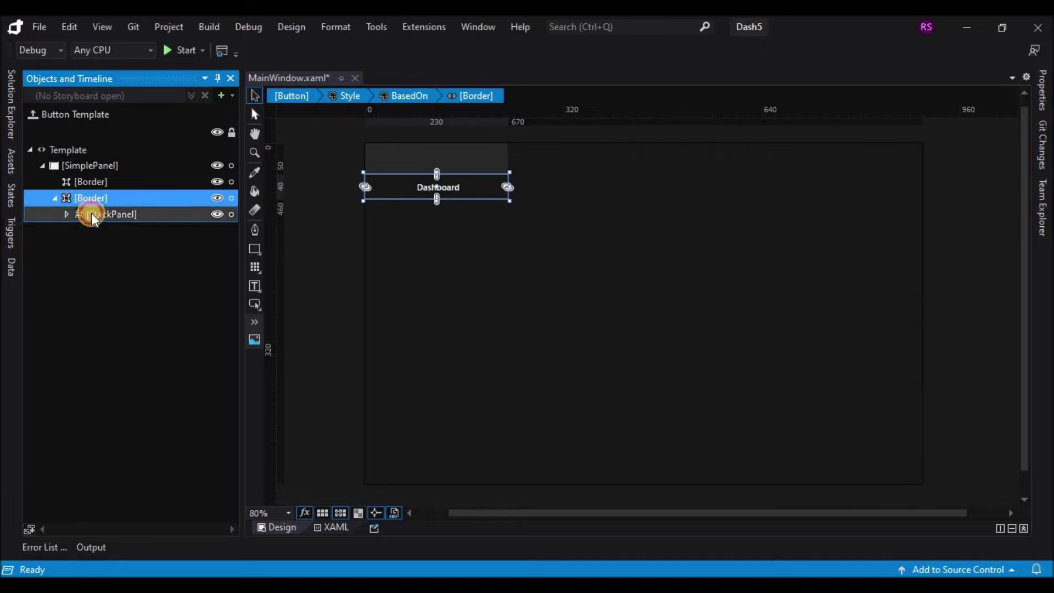
left_click(91, 213)
left_click(65, 214)
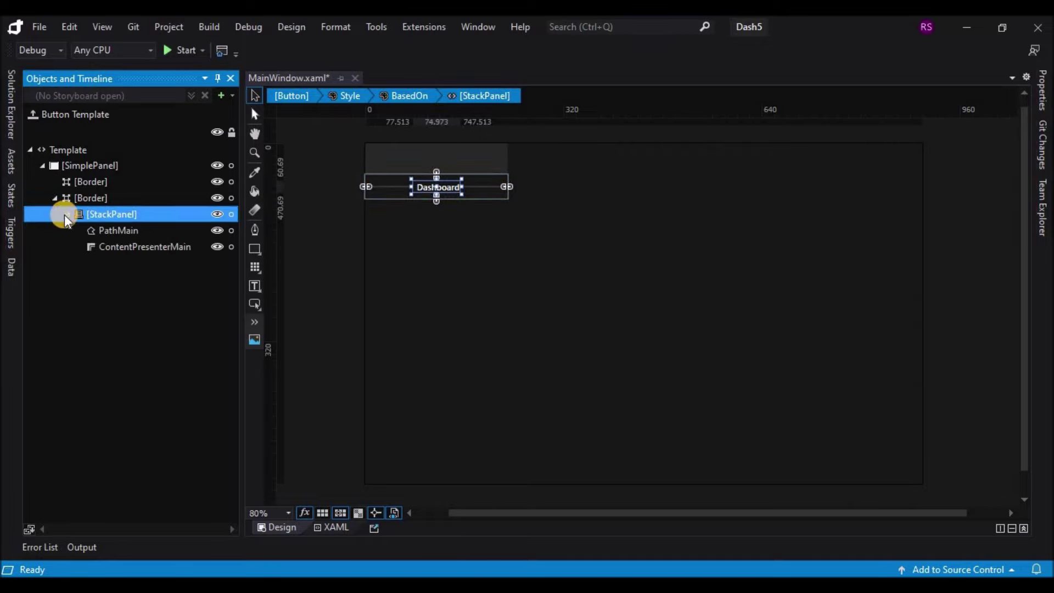
left_click(65, 215)
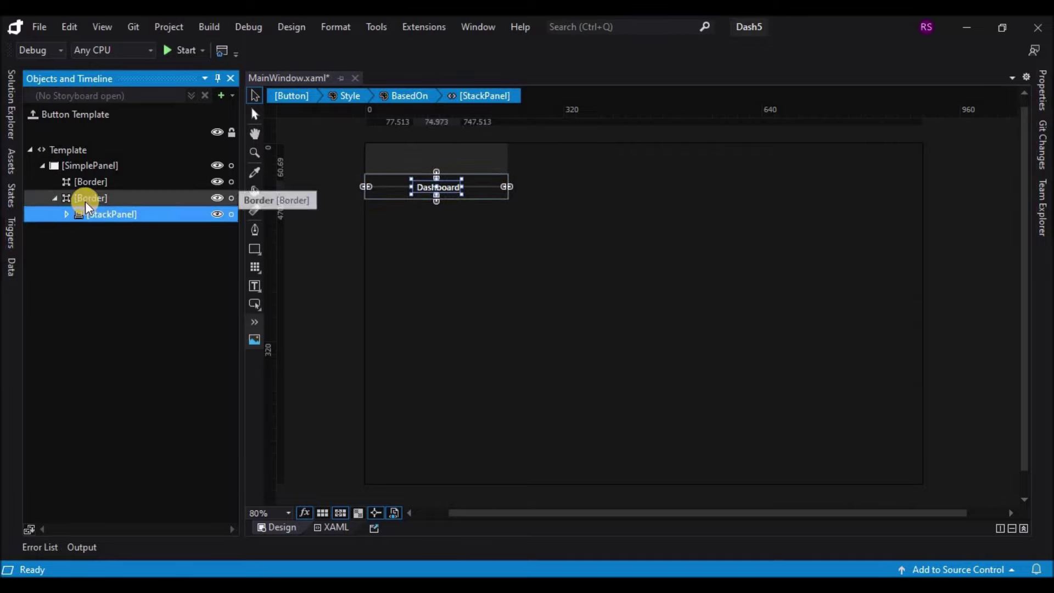
left_click(86, 183)
left_click(87, 197)
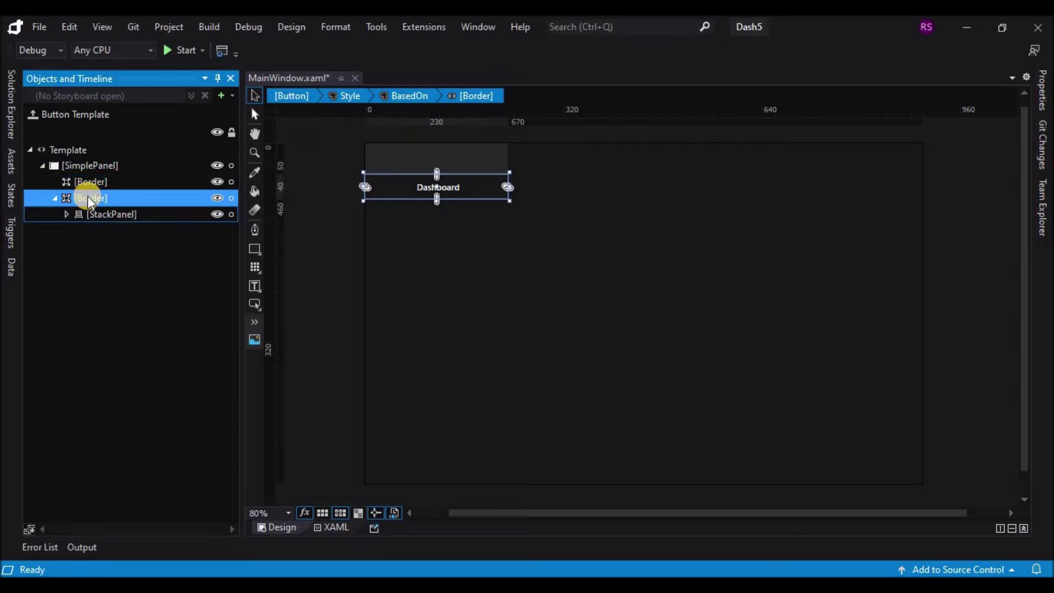
double_click(255, 343)
left_click_drag(141, 264, 90, 227)
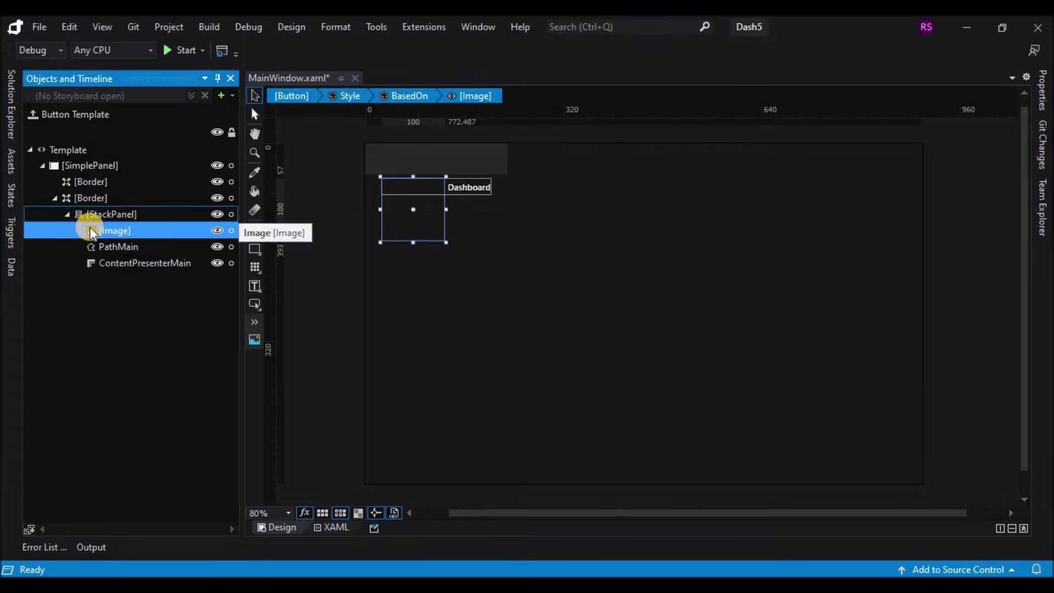
Step: Set the template image's Width and Height to 24
left_click(1039, 96)
left_click(922, 250)
type("24")
left_click(923, 267)
type("24")
key("shift+Tab")
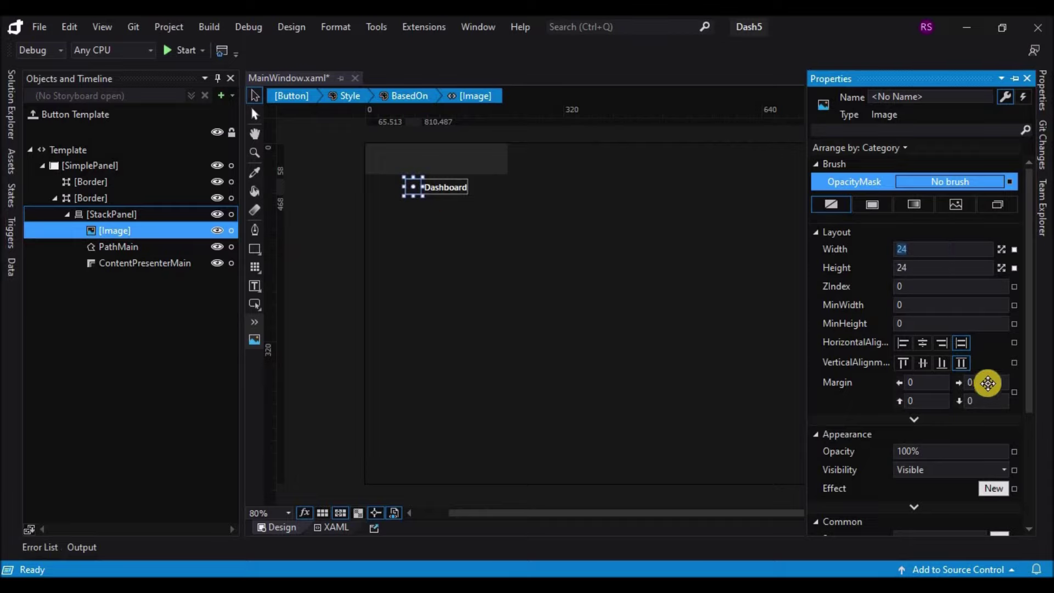
Step: Set the template image's right margin to 20
mouse_move(988, 383)
left_mouse_down()
mouse_move(978, 400)
mouse_move(983, 387)
left_mouse_up()
type("0")
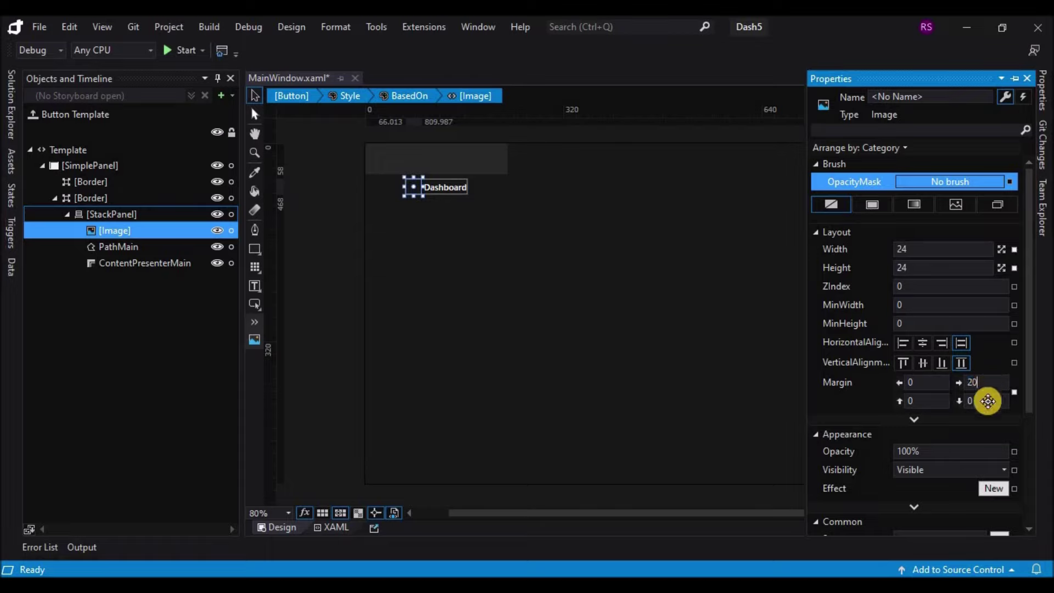
left_click(986, 400)
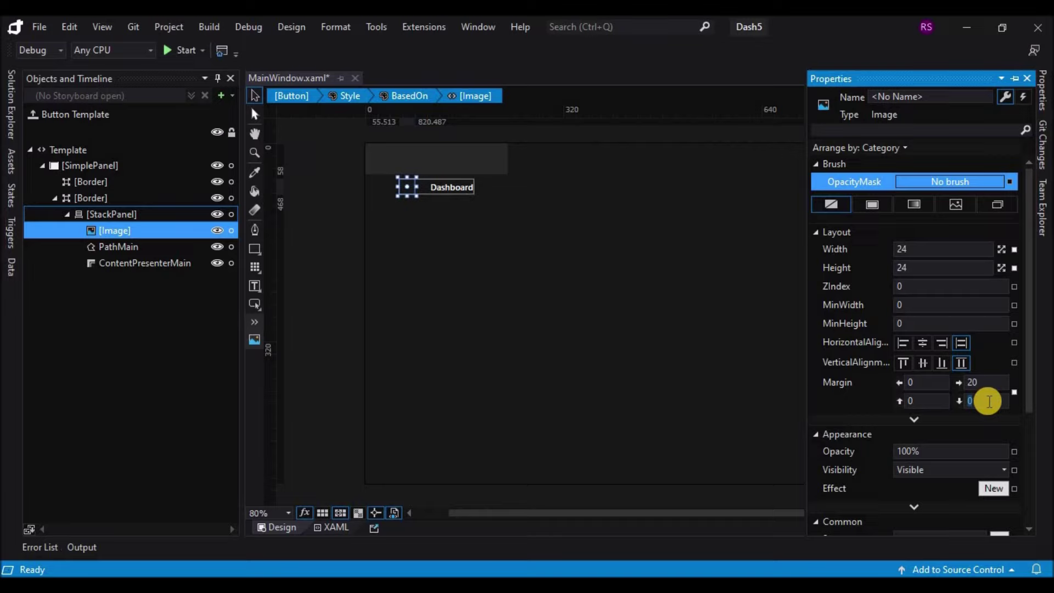
Step: Set the template image's right margin to 10
left_click(987, 387)
type("10")
key("Tab")
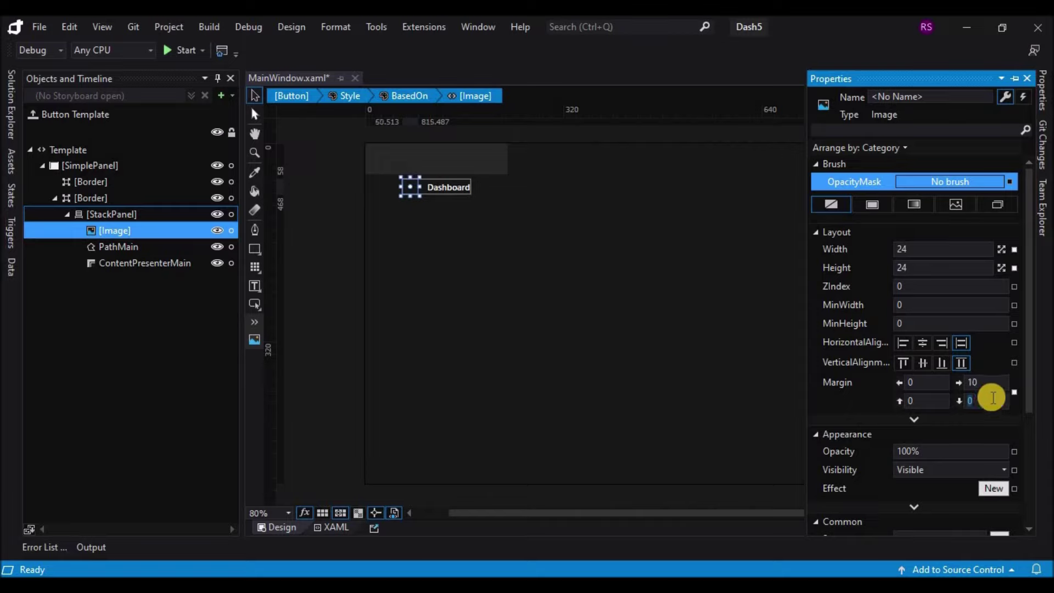
Step: Set the template image's Source to icons8-pie-chart-30.png from the Icons folder
scroll(1025, 406, "down", 5)
left_click(1000, 451)
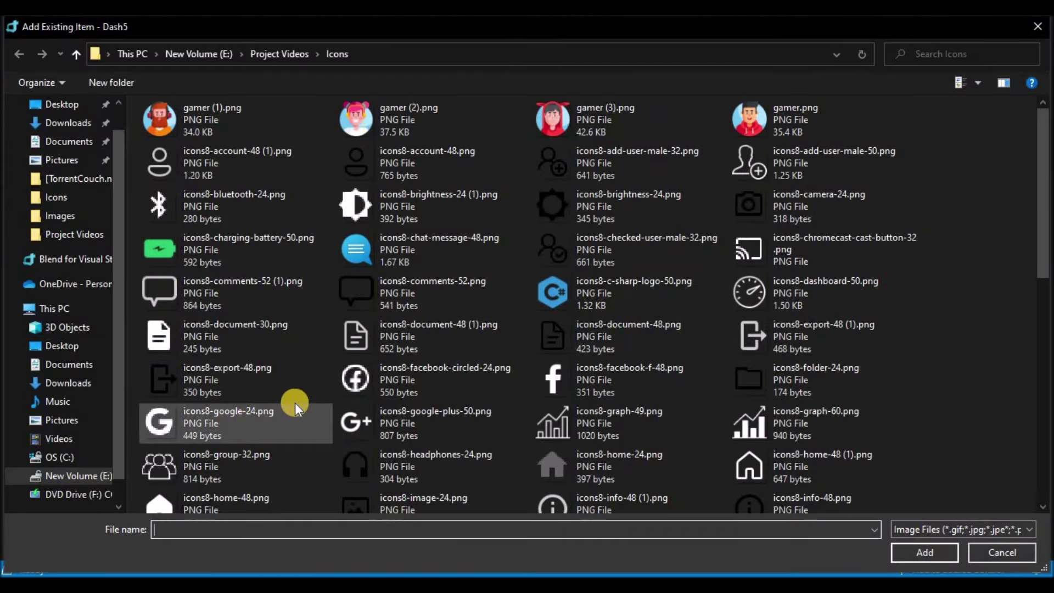
scroll(293, 403, "down", 2)
scroll(283, 414, "down", 1)
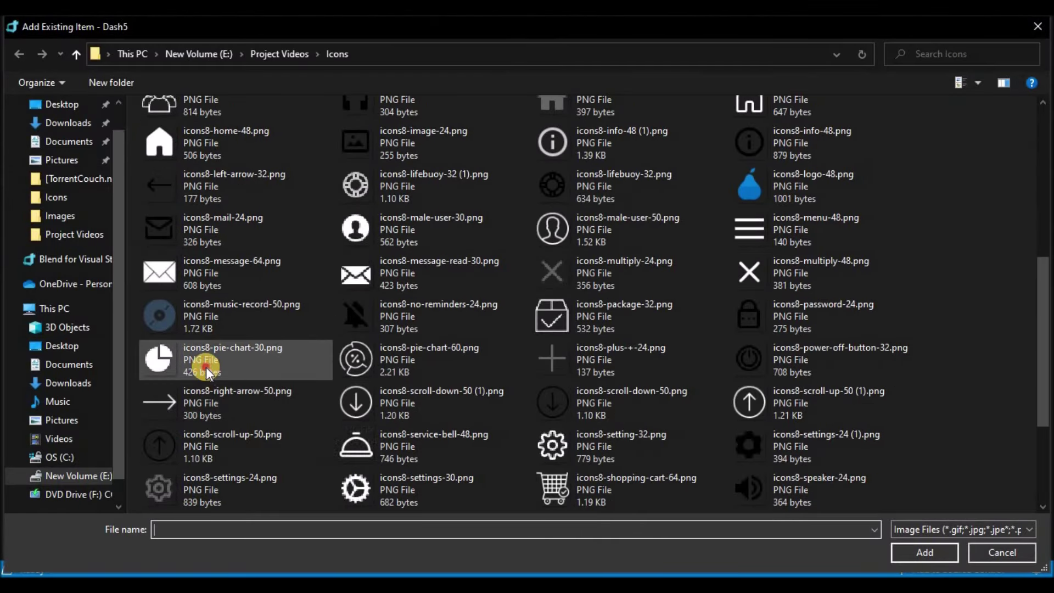
double_click(206, 365)
left_click(520, 336)
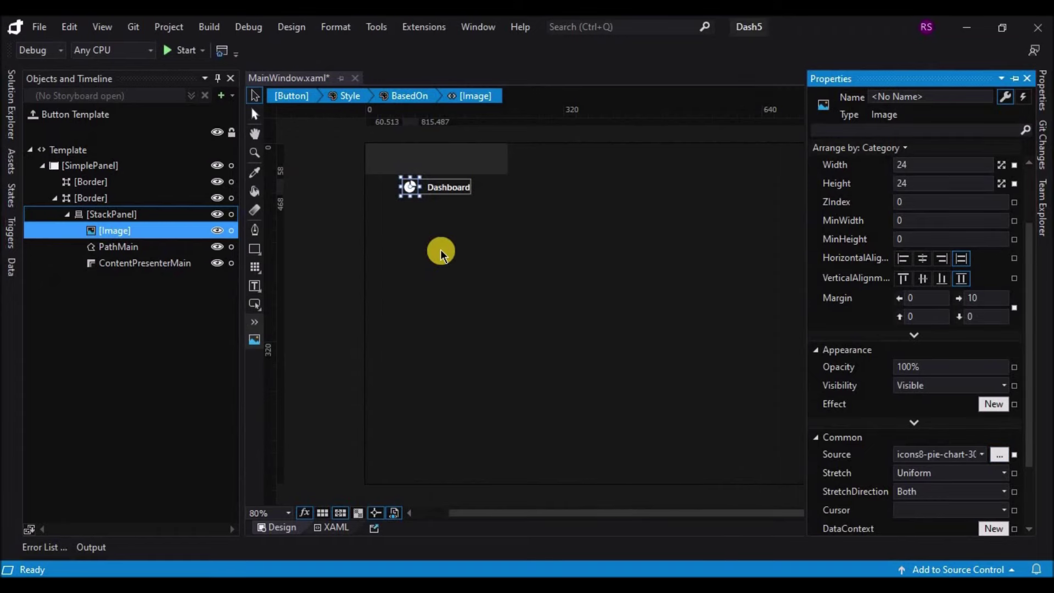
Step: Convert the inner StackPanel's margin to a local value and set its left margin to 0
left_click(138, 219)
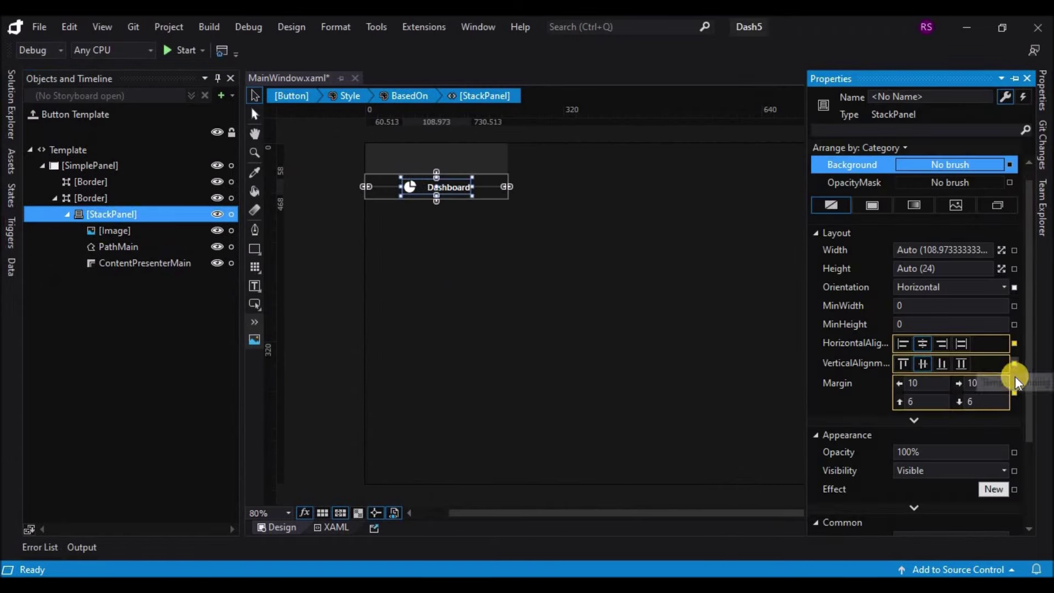
left_click(1014, 392)
left_click(904, 191)
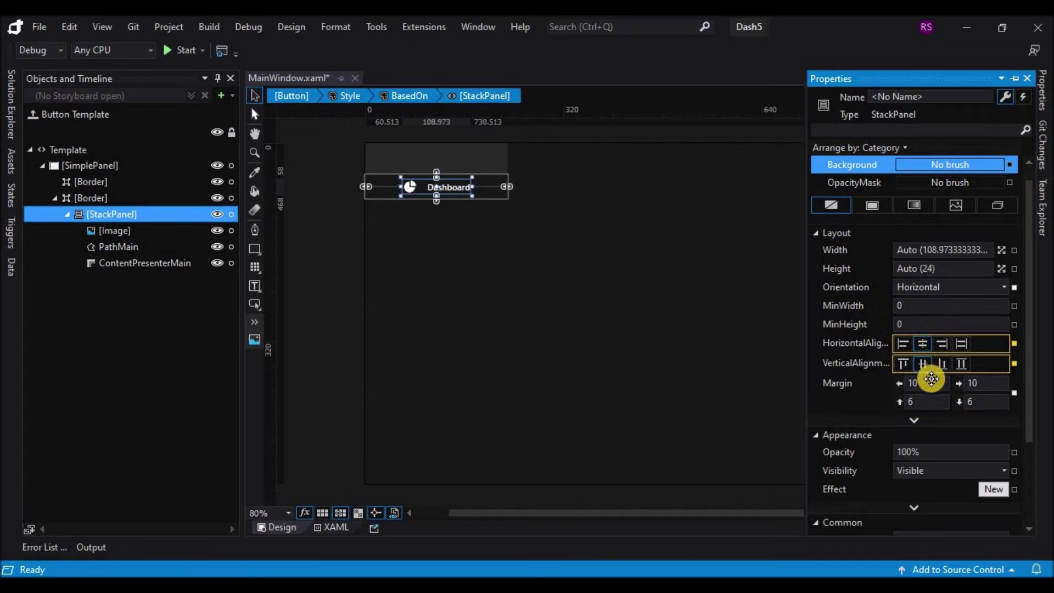
type("5")
key("Return")
type("0")
key("Return")
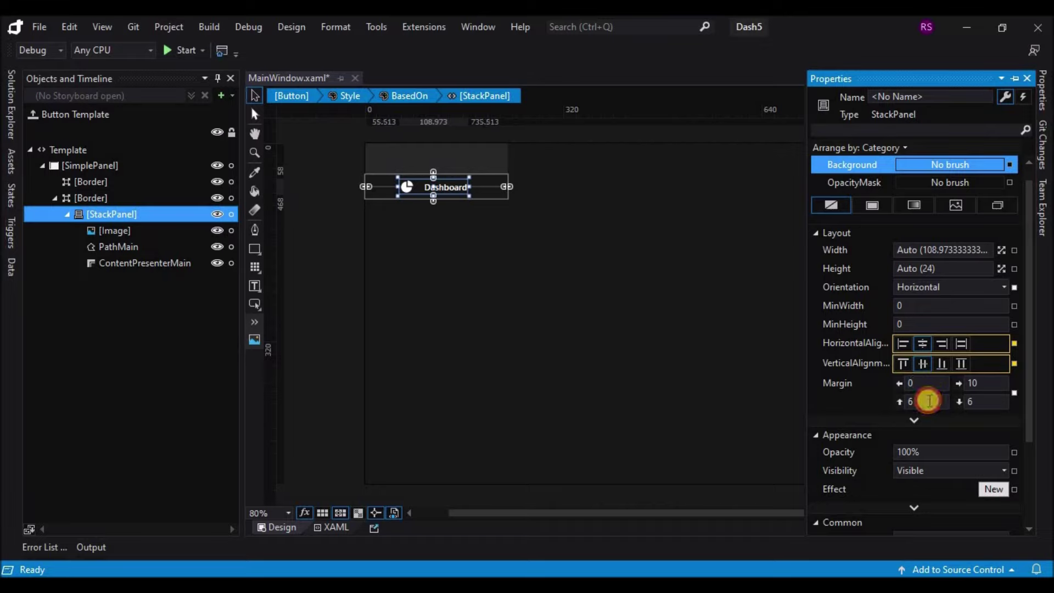
Step: Try left margins of -20 and -30 on the template's inner StackPanel
left_click(926, 383)
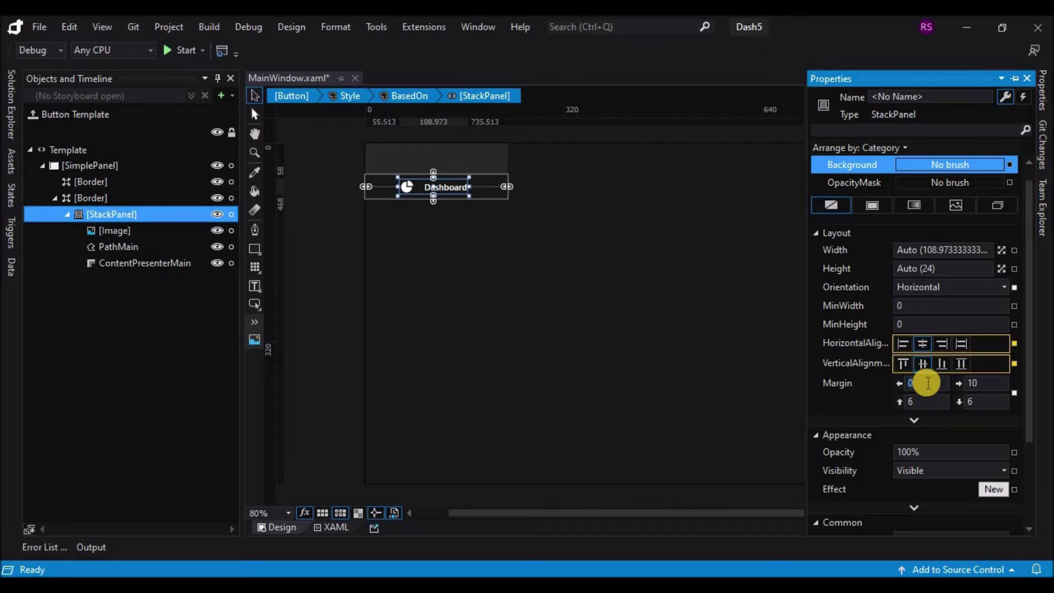
type("-20")
key("Return")
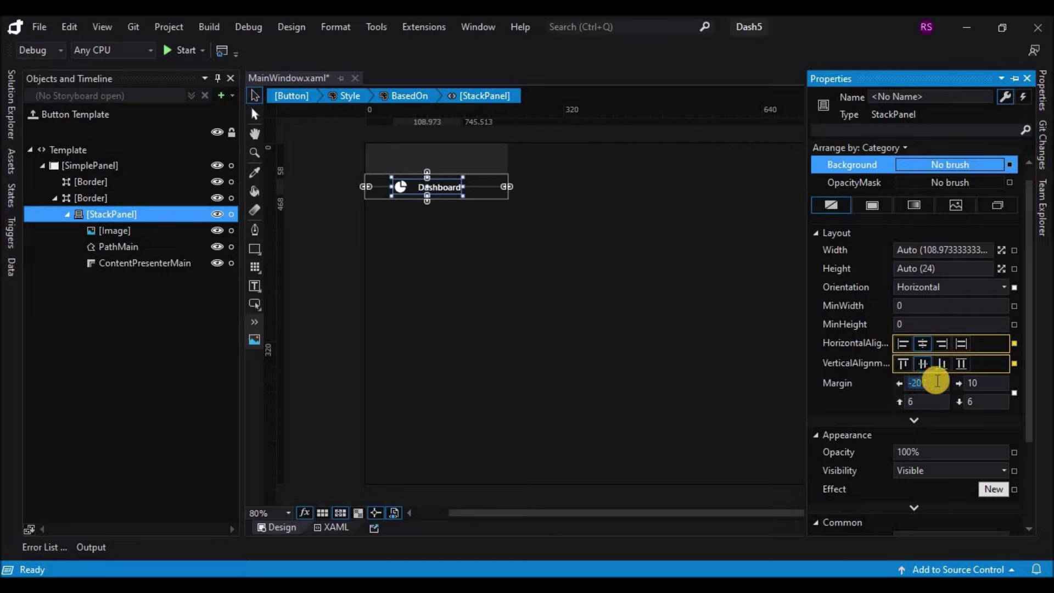
type("-30")
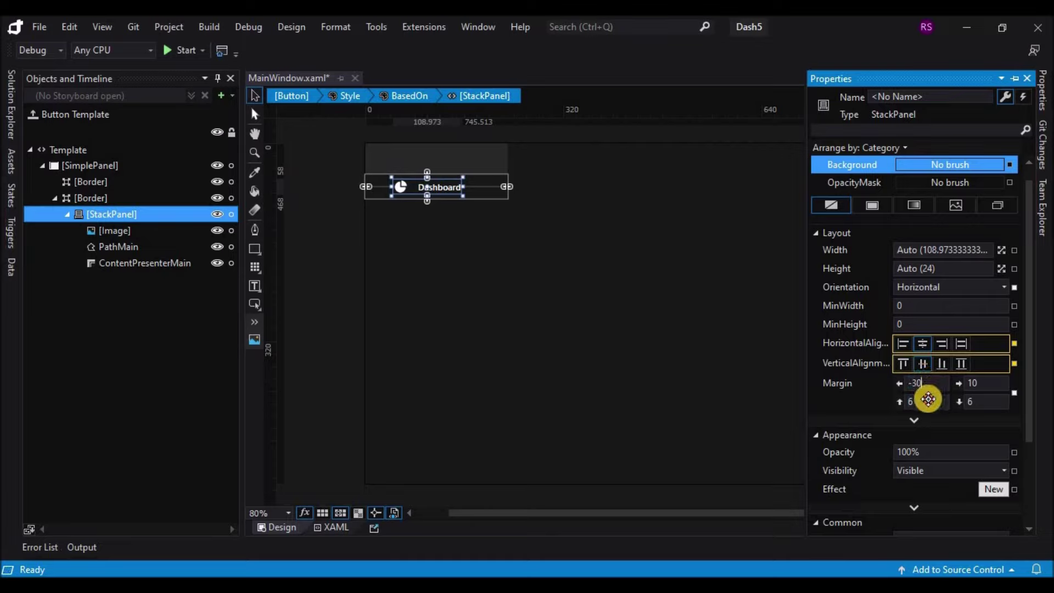
key("Return")
Step: Set the inner StackPanel's left margin to -50 and leave the button template
left_click(916, 383)
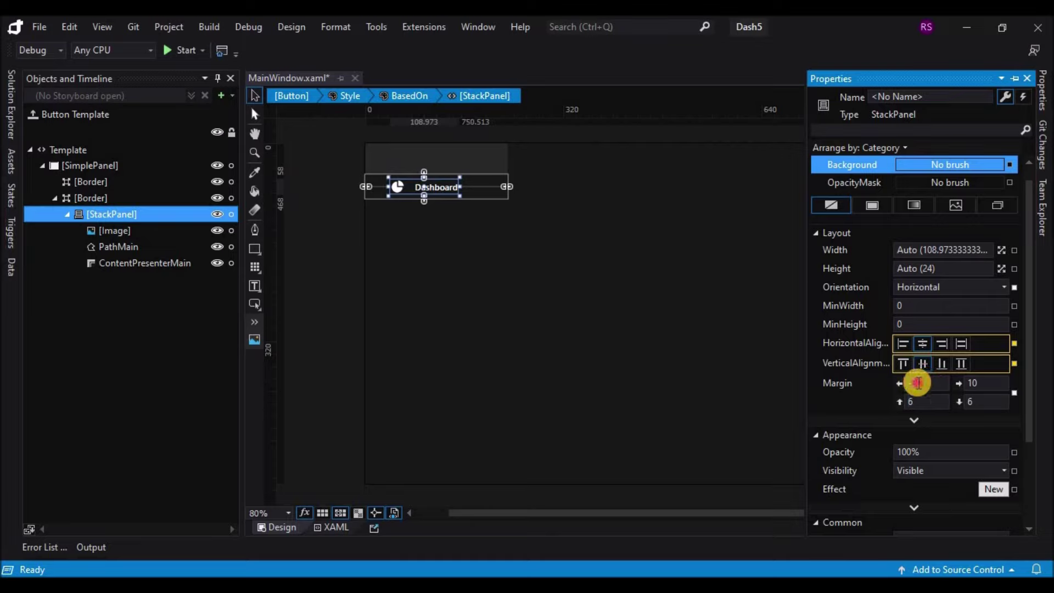
type("-50")
key("Tab")
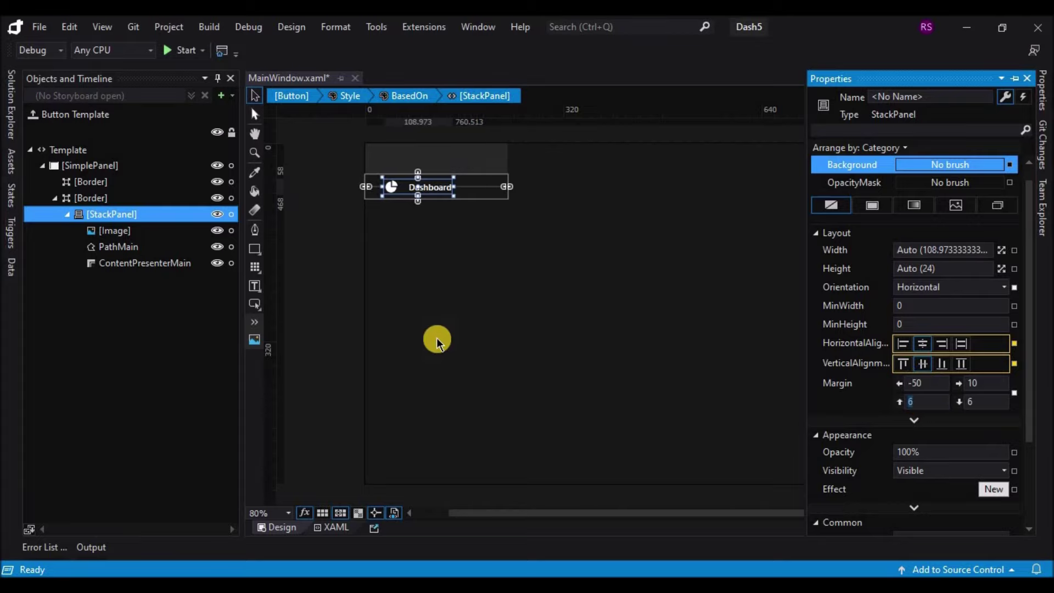
left_click(316, 334)
left_click(383, 192)
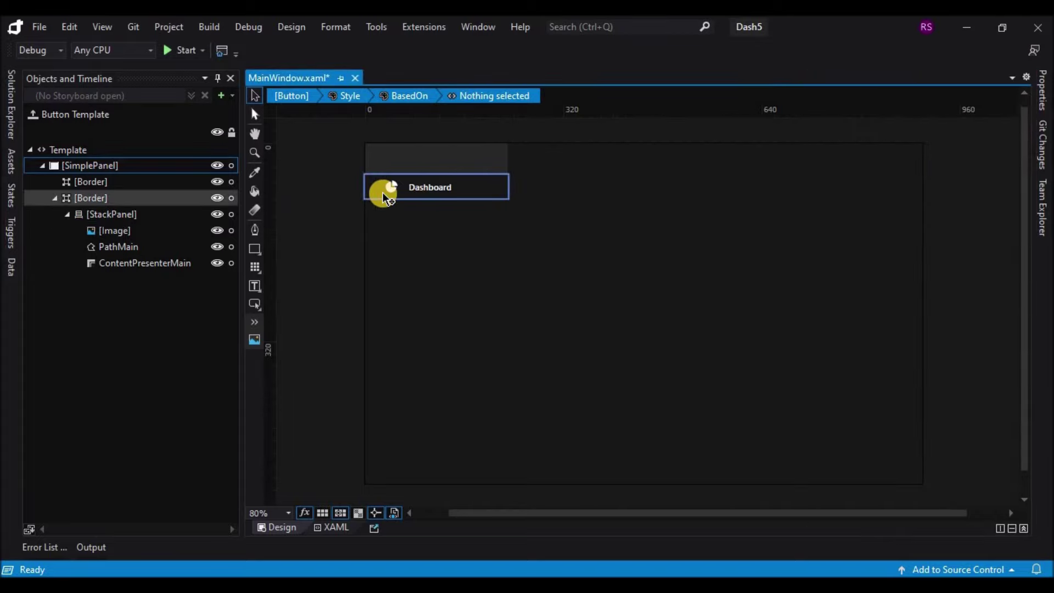
left_click(33, 113)
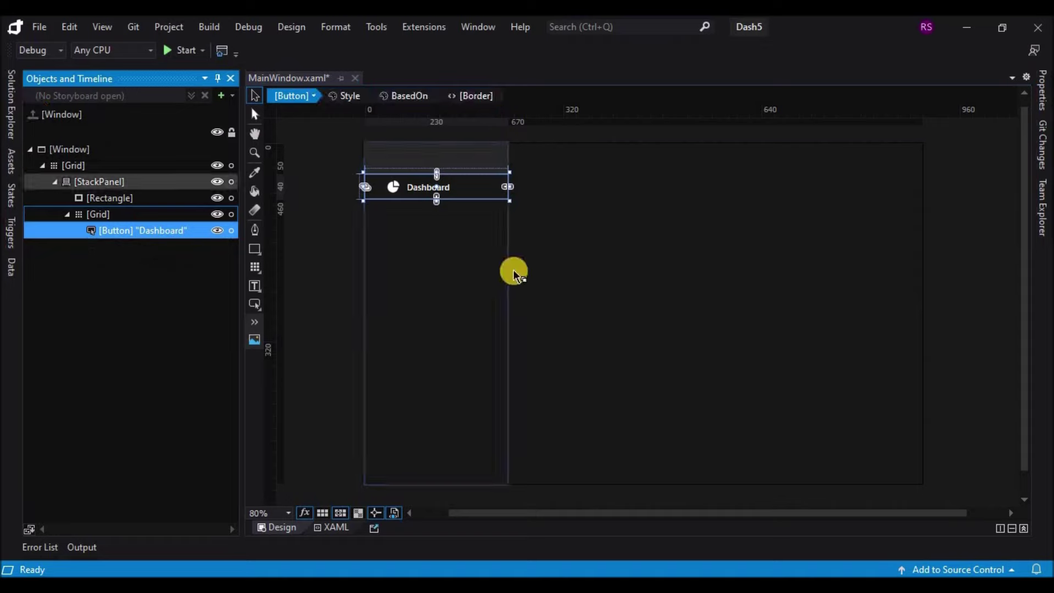
Step: Copy the Dashboard button and paste it directly into the side-menu StackPanel
left_click(460, 192)
double_click(460, 192)
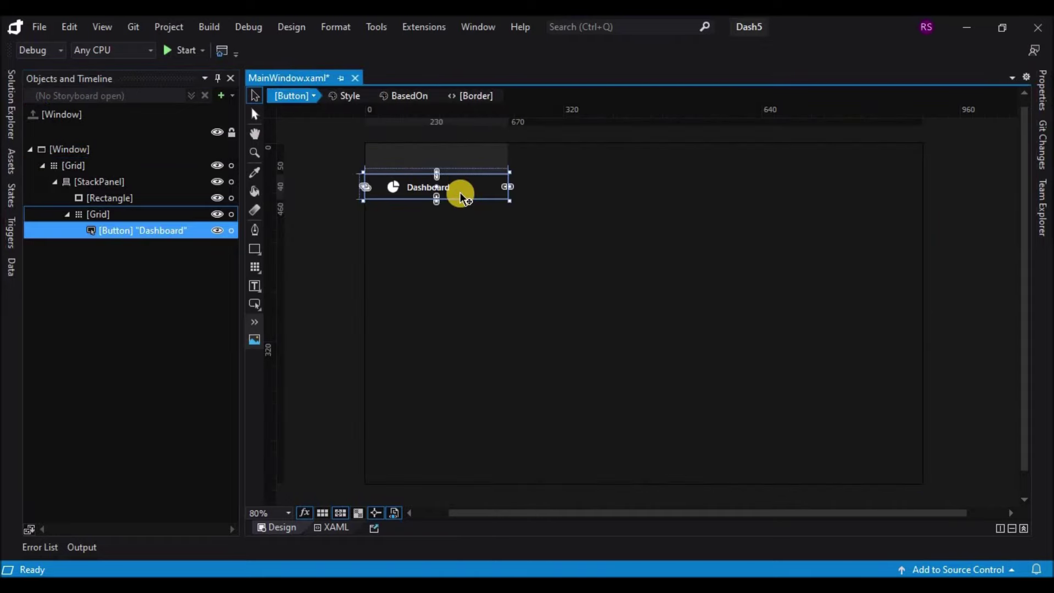
left_click(132, 184)
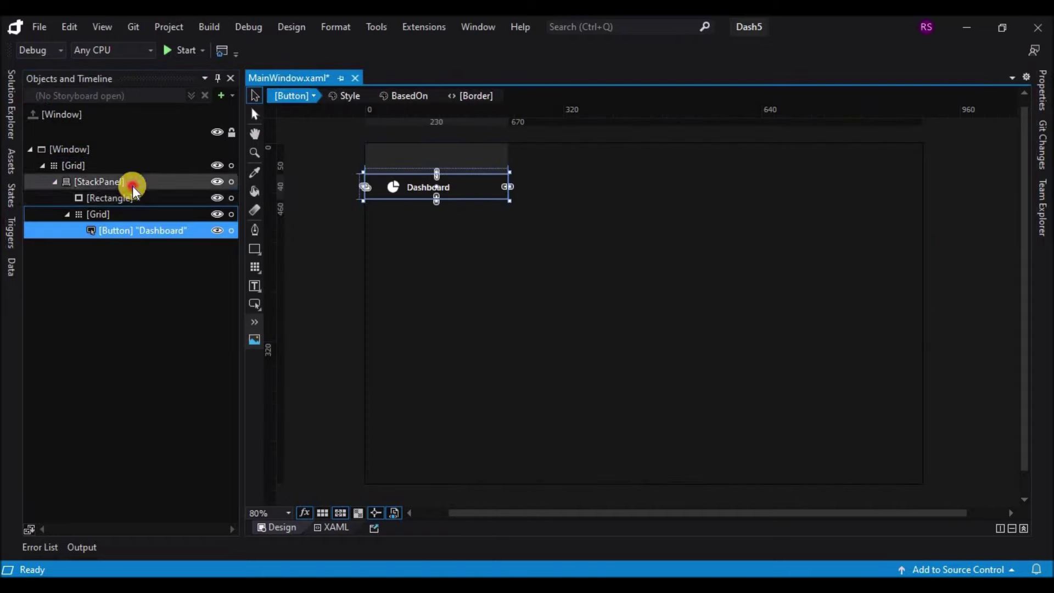
key("ctrl+v")
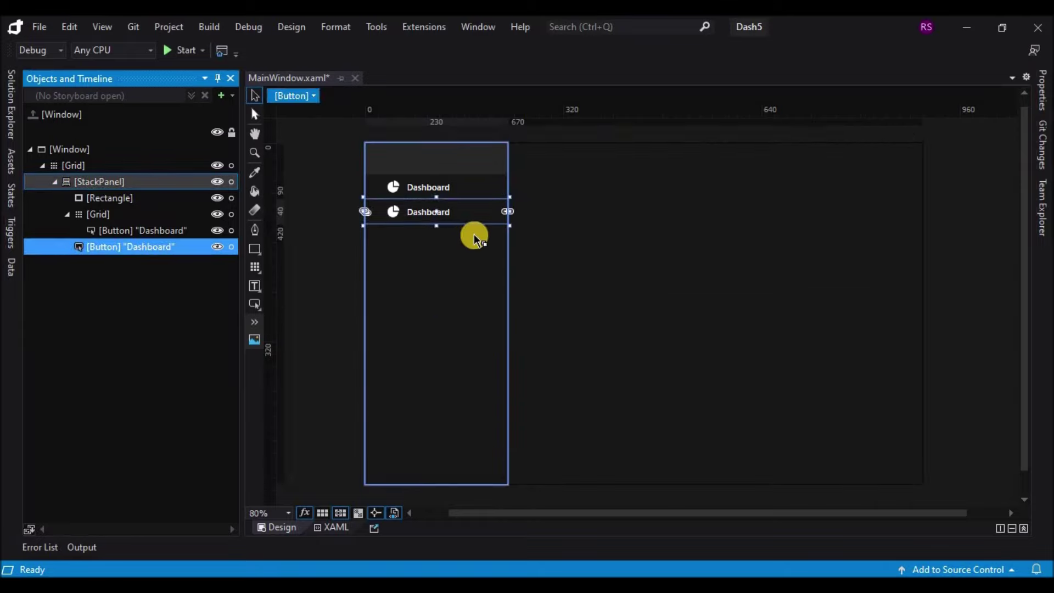
Step: Set the pasted button's background to the solid color #FF292929
left_click(1042, 96)
left_click(871, 241)
left_click(913, 384)
Step: Try a top margin of 20 on the pasted button and undo it
scroll(933, 430, "down", 3)
left_click(912, 429)
type("20")
left_click(913, 411)
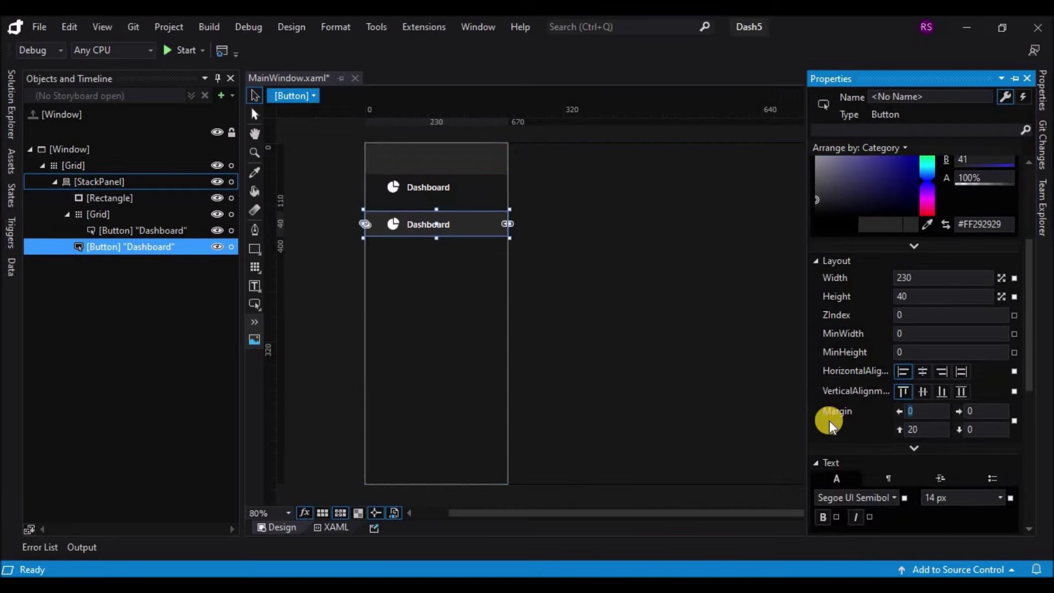
key("ctrl+z")
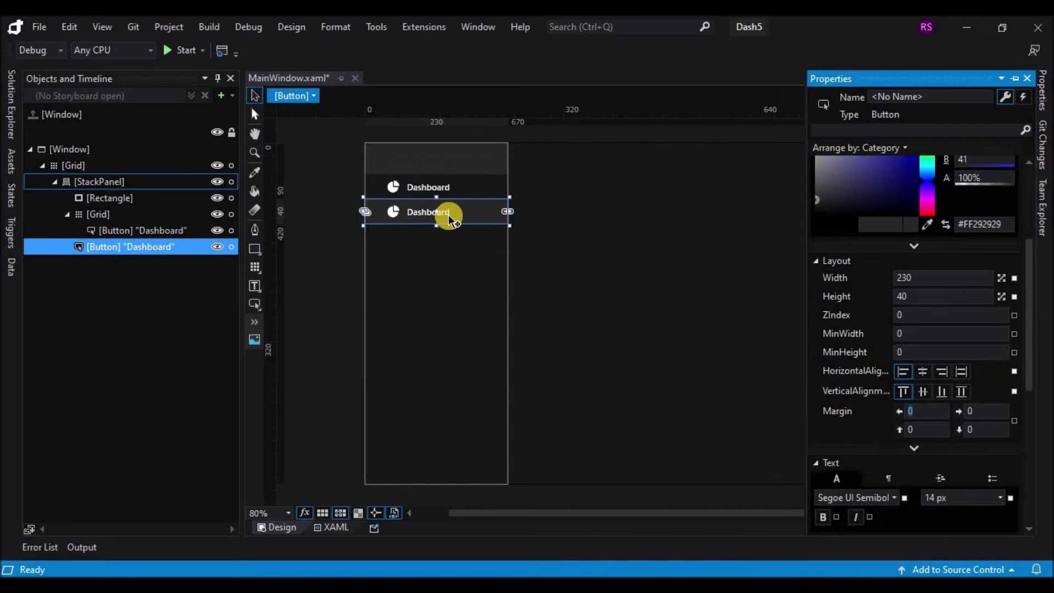
Step: Duplicate the second Dashboard button six times in the side-menu StackPanel
left_click(449, 216)
left_click(137, 248)
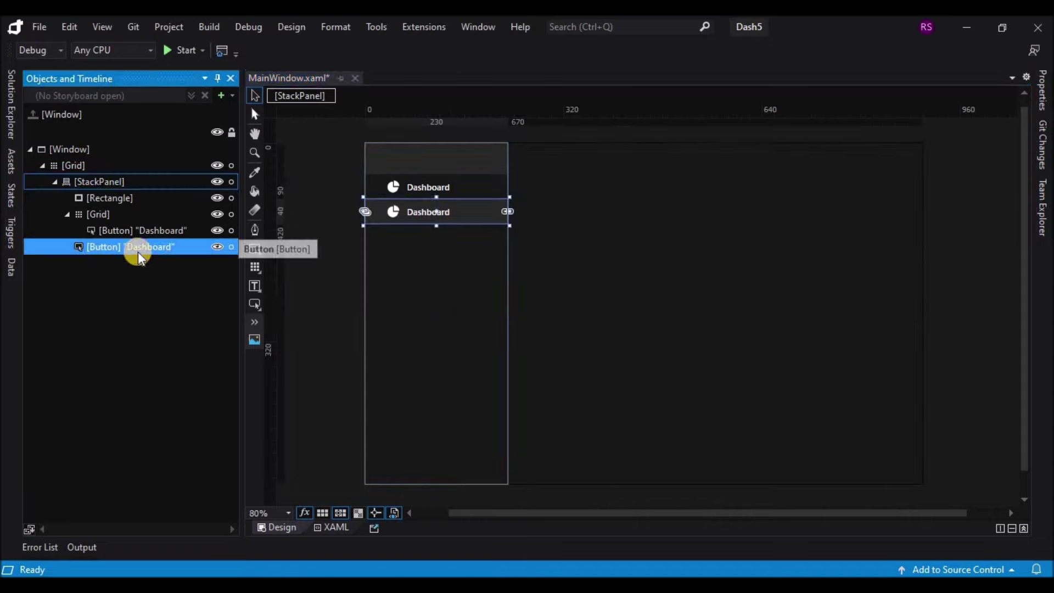
key("ctrl+c")
key("ctrl+v")
key("ctrl+v")
key("ctrl+v")
key("ctrl+v")
key("ctrl+v")
key("ctrl+v")
Step: Give the side-menu StackPanel a solid dark grey background matching the duplicated buttons
left_click(467, 414)
left_click(1041, 91)
left_click(872, 205)
left_click(914, 349)
Step: Give the first Dashboard button a solid background brush darker than the side menu
left_click(466, 187)
left_click(1042, 90)
left_click(871, 241)
left_click(649, 322)
Step: Open the second button's template and set its image Source to icons8-basket-48.png
left_click(423, 215)
right_click(424, 216)
mouse_move(466, 474)
left_click(633, 476)
left_click(393, 212)
left_click(1042, 90)
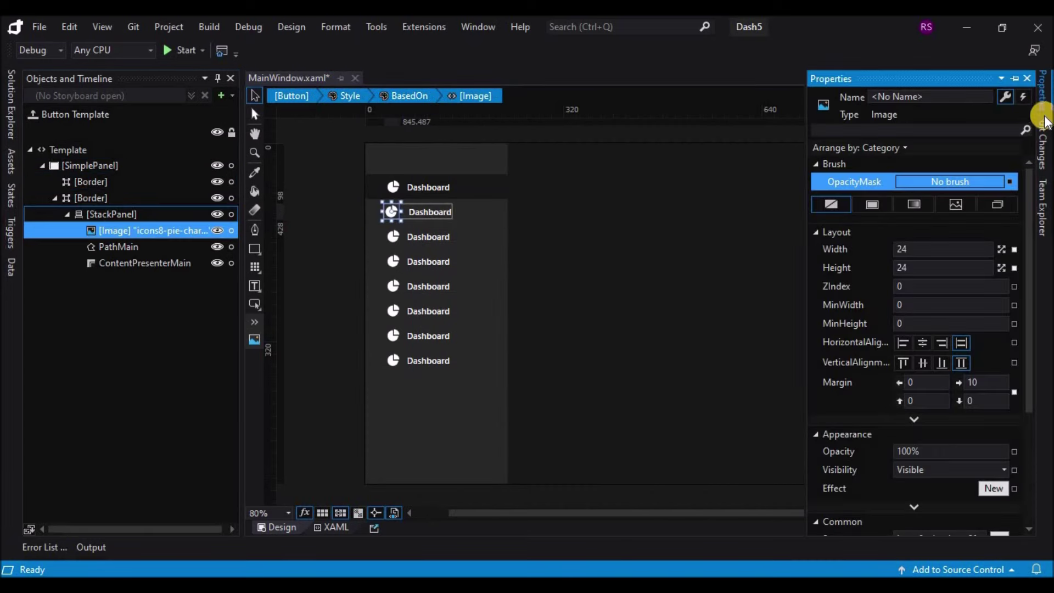
left_click(1027, 323)
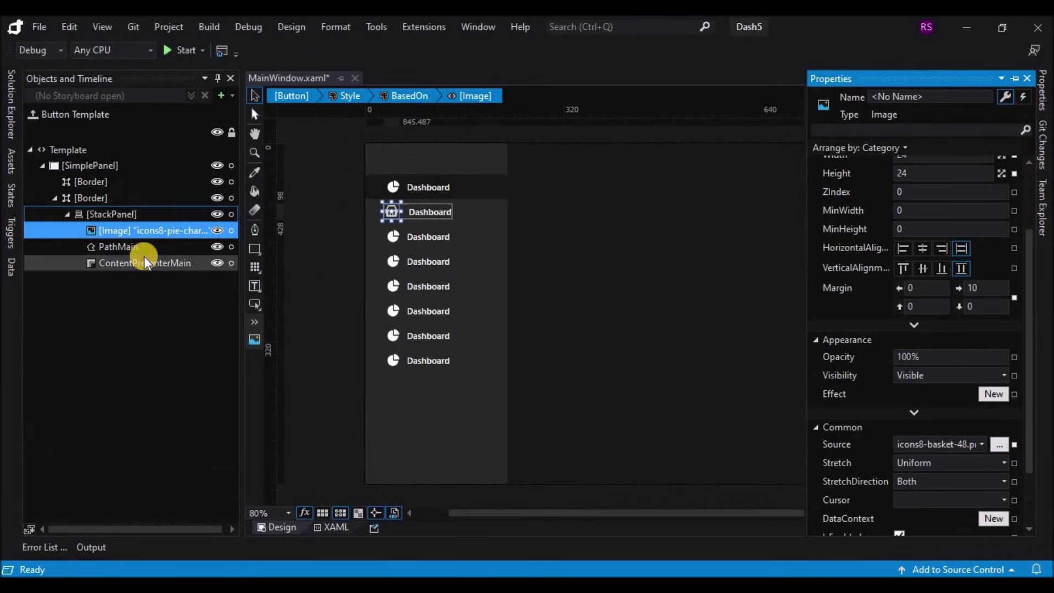
Step: Leave the template and set the second button's Content to E-Commerce
left_click(32, 116)
triple_click(949, 521)
type("E-Commerce")
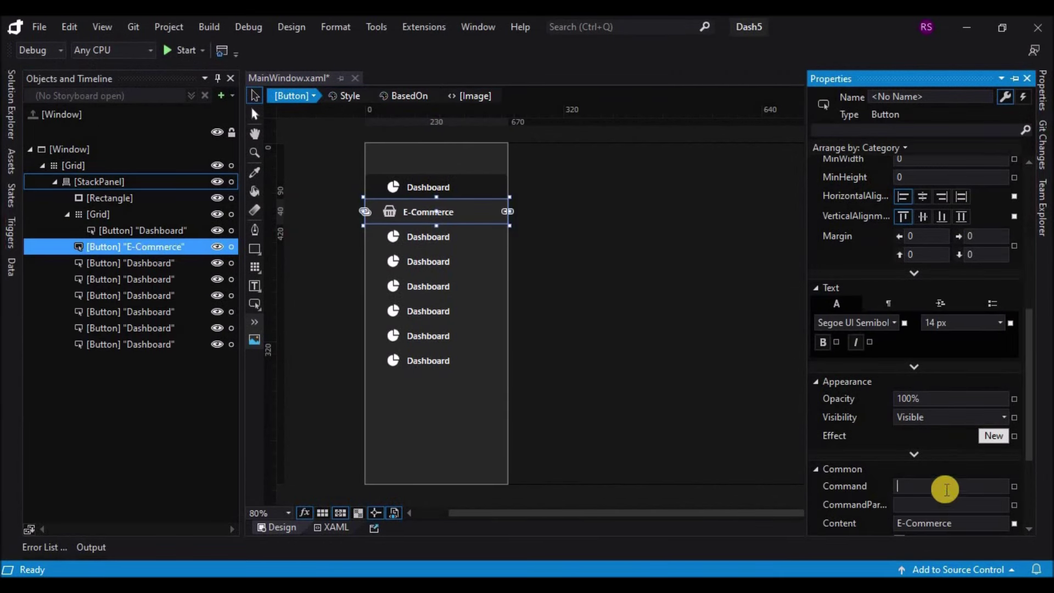
Step: Replace the pie-chart image in the third button's template with the calendar icon
right_click(439, 240)
mouse_move(541, 499)
left_click(631, 499)
left_click(55, 198)
left_click(67, 214)
left_click(154, 231)
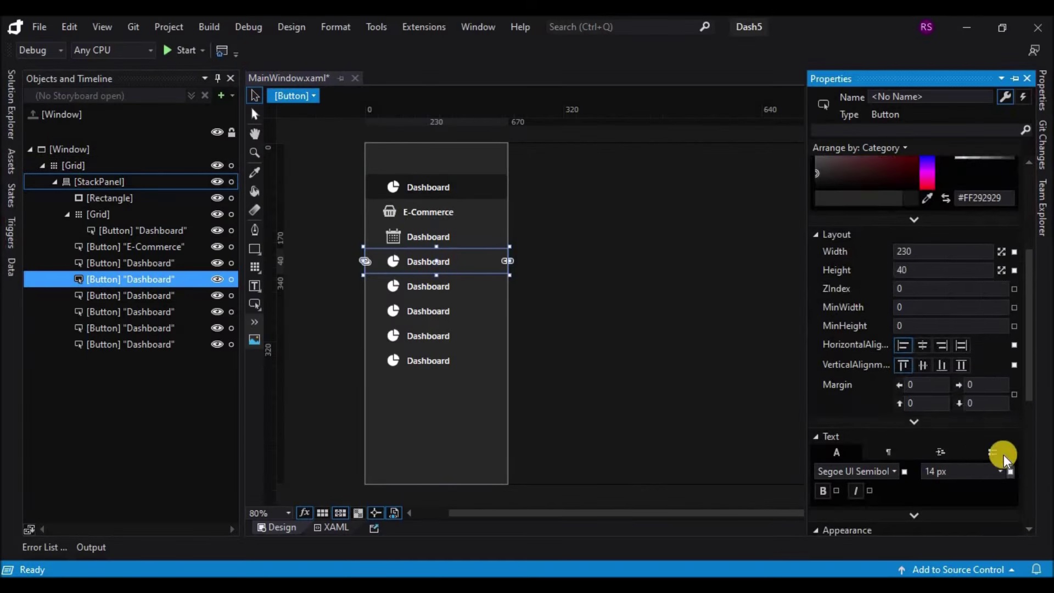
Step: Replace the pie-chart image in the fourth button's template with the icons8 secured-letter envelope icon
scroll(999, 457, "down", 1)
right_click(432, 262)
mouse_move(504, 521)
left_click(631, 521)
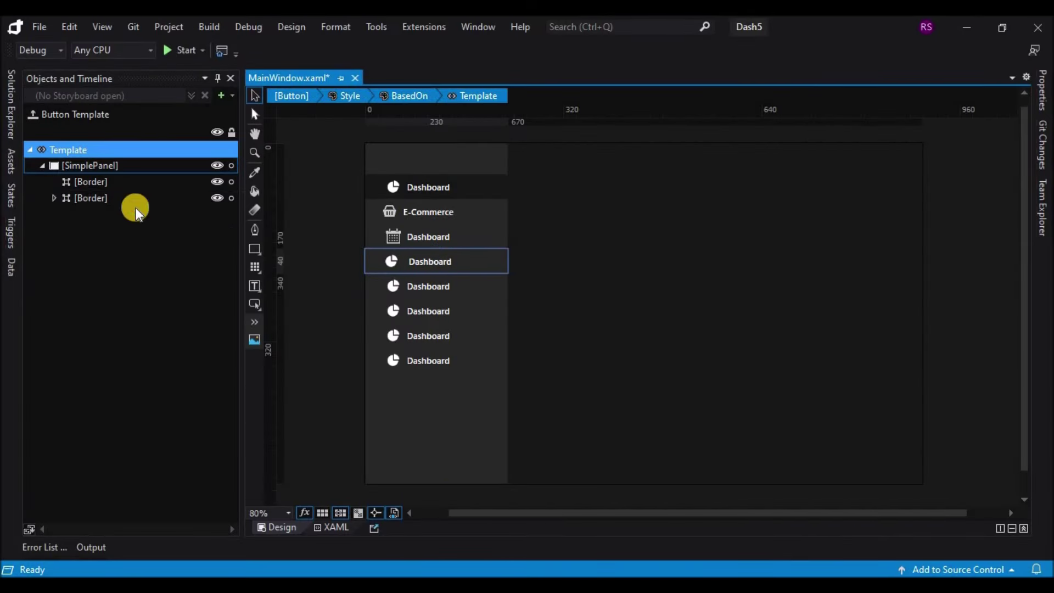
left_click(54, 197)
left_click(67, 214)
left_click(154, 231)
left_click(1041, 91)
left_click(1000, 440)
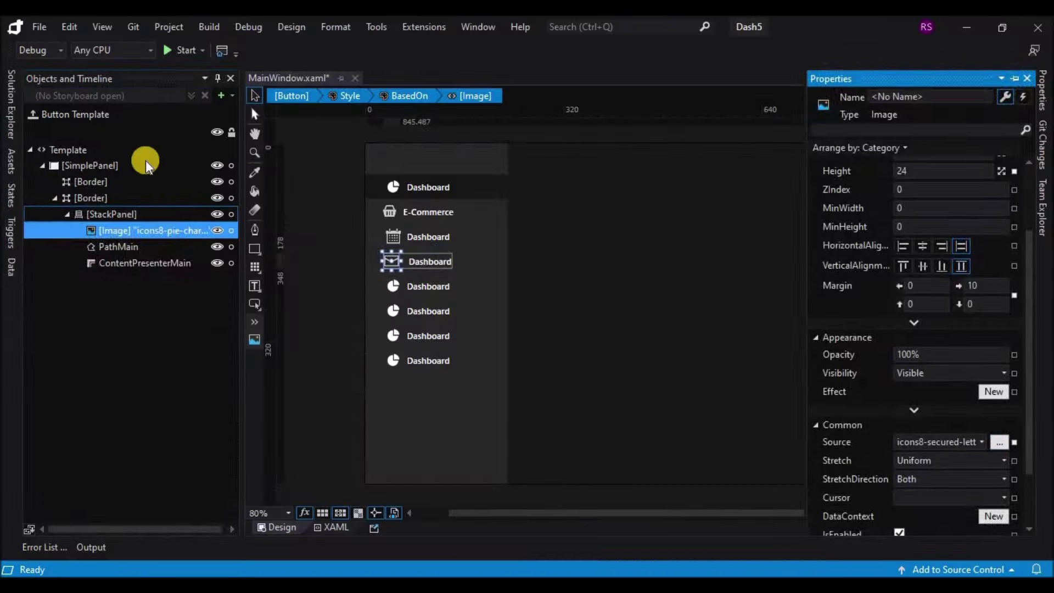
Step: Replace the pie-chart image in the fifth button's template with the chat bubbles icon
right_click(428, 286)
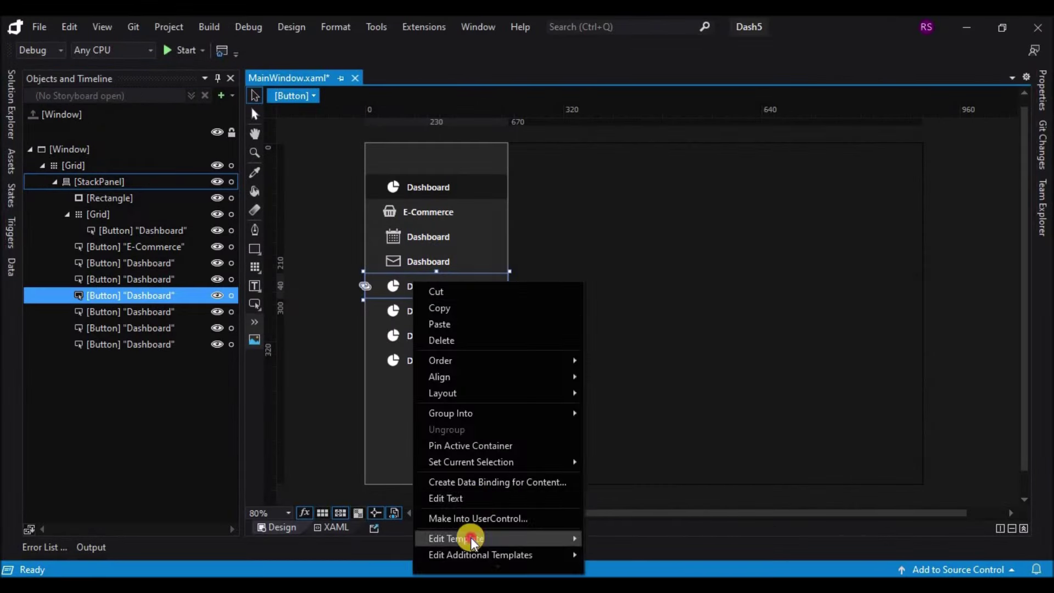
left_click(631, 538)
left_click(55, 197)
left_click(67, 214)
left_click(171, 231)
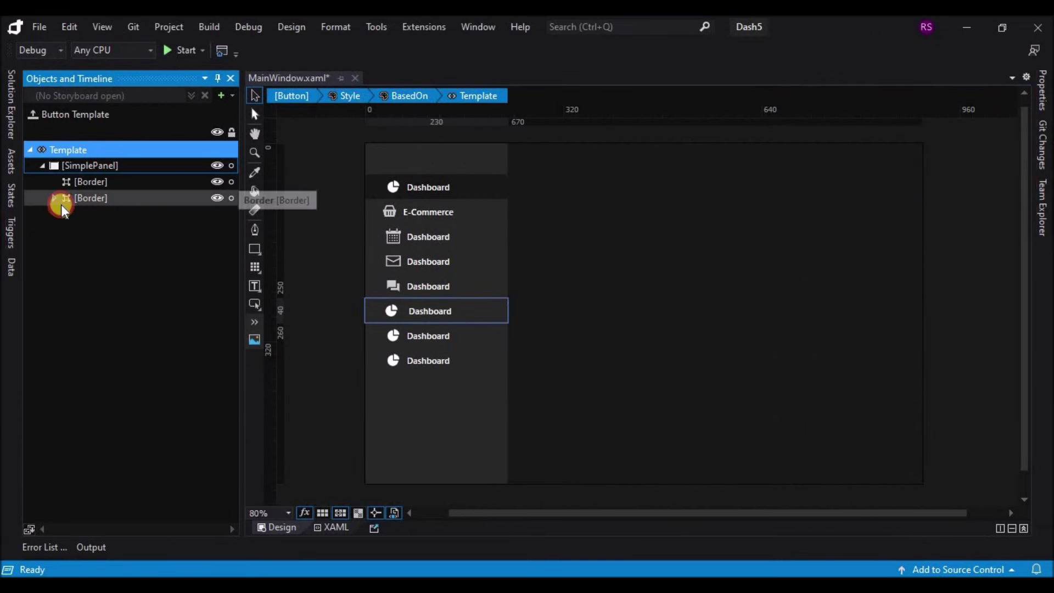
Step: Replace the pie-chart image in the sixth button's template with the contact card icon
left_click(55, 197)
left_click(67, 214)
left_click(154, 231)
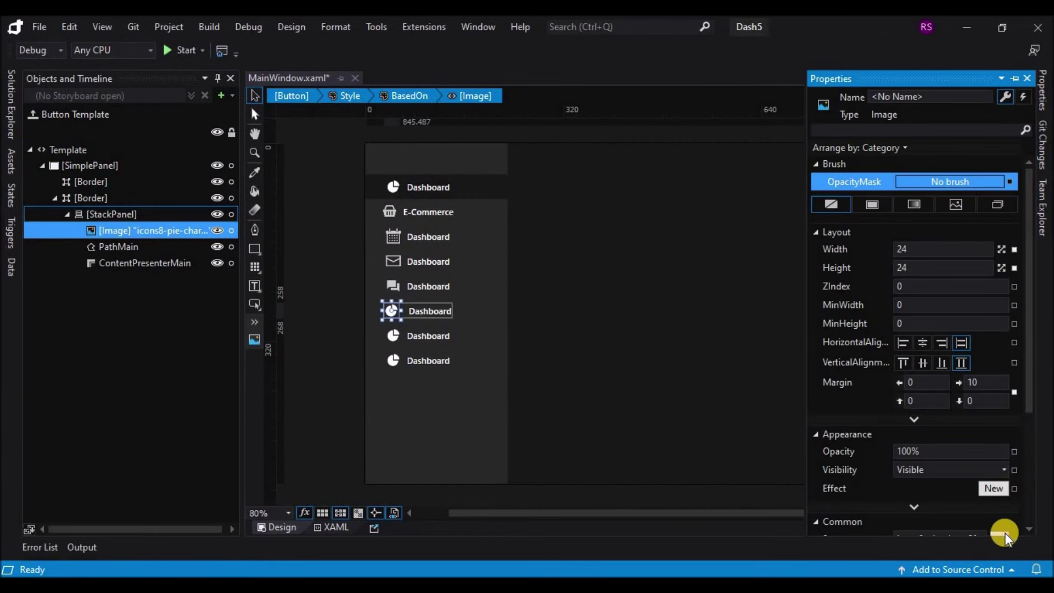
left_click(1030, 525)
double_click(237, 89)
left_click(32, 114)
Step: Replace the pie-chart image in the seventh button's template with the checklist icon
right_click(428, 336)
mouse_move(562, 270)
left_click(613, 273)
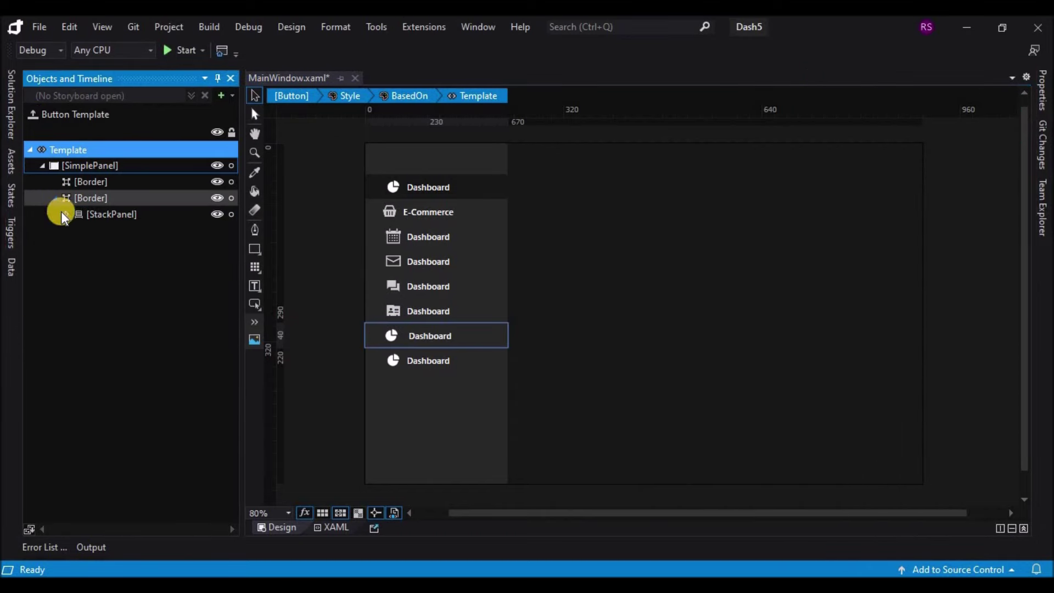
left_click(55, 198)
left_click(66, 214)
left_click(154, 231)
left_click(999, 427)
double_click(353, 140)
left_click(33, 114)
Step: Set the image Source in the eighth button's template to icons8-folder-48.png and leave the template
right_click(428, 359)
left_click(613, 296)
left_click(55, 197)
left_click(67, 214)
left_click(153, 231)
left_click(998, 427)
left_click(628, 184)
key("Return")
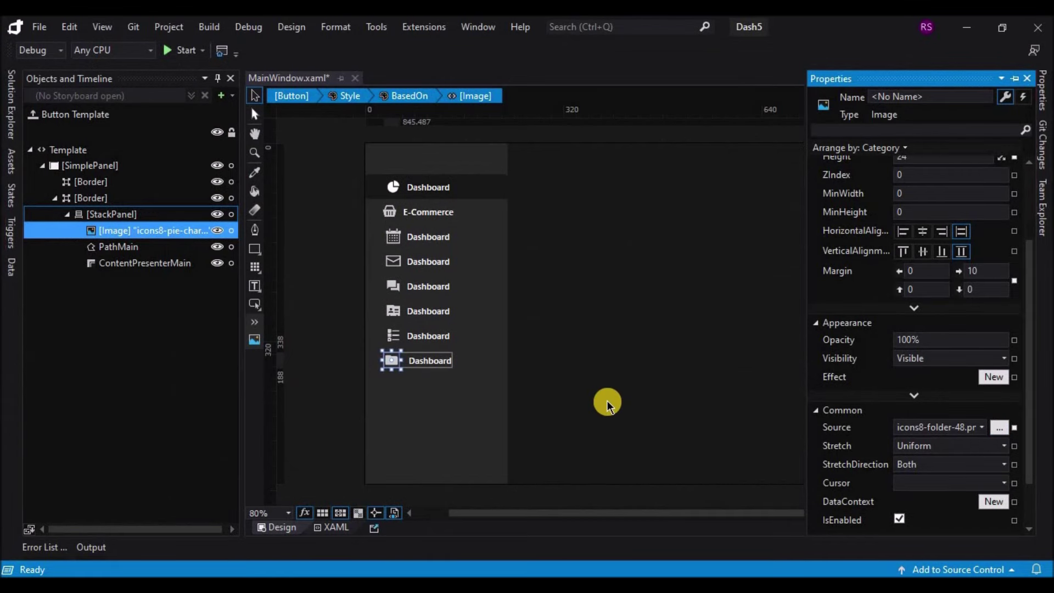
left_click(33, 114)
Step: Set the Content of the folder-icon button to File Manager and the checklist-icon button to ToDo
double_click(971, 411)
type("File Manage")
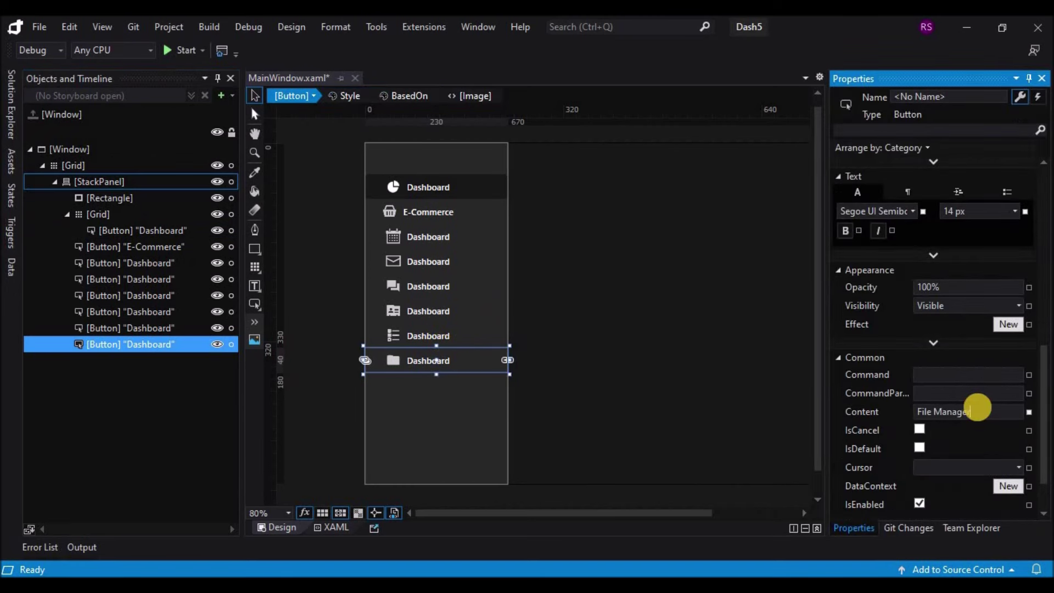
type("r")
left_click(439, 335)
double_click(971, 411)
type("ToDo")
Step: Set the Content of the contact-card button to Contacts and the chat-icon button to Chats
left_click(450, 318)
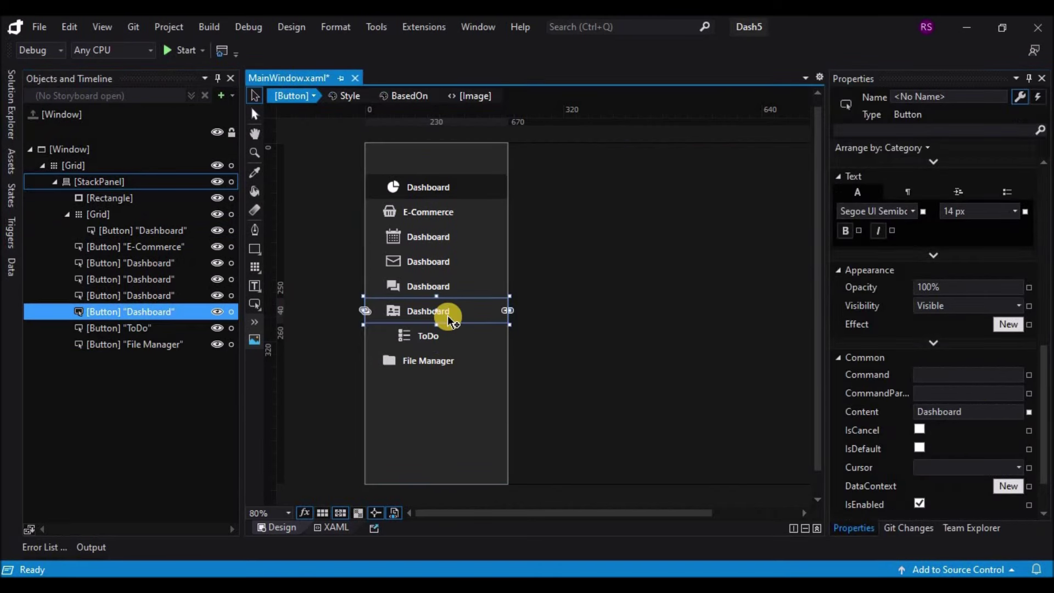
double_click(971, 411)
type("Contacts")
left_click(439, 286)
double_click(971, 411)
type("Chats")
Step: Set the Content of the envelope-icon button to Mail and the calendar-icon button to Calendar
left_click(428, 261)
double_click(972, 411)
type("Mail")
left_click(439, 236)
double_click(971, 411)
type("Calendar")
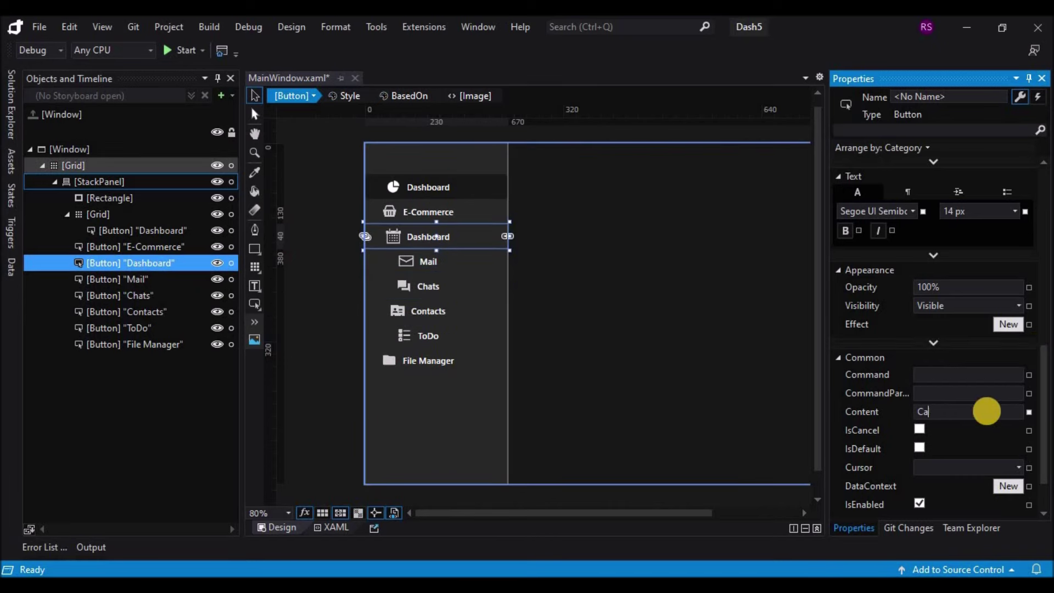
left_click(428, 212)
left_click(680, 297)
left_click(428, 187)
scroll(1011, 400, "down", 4)
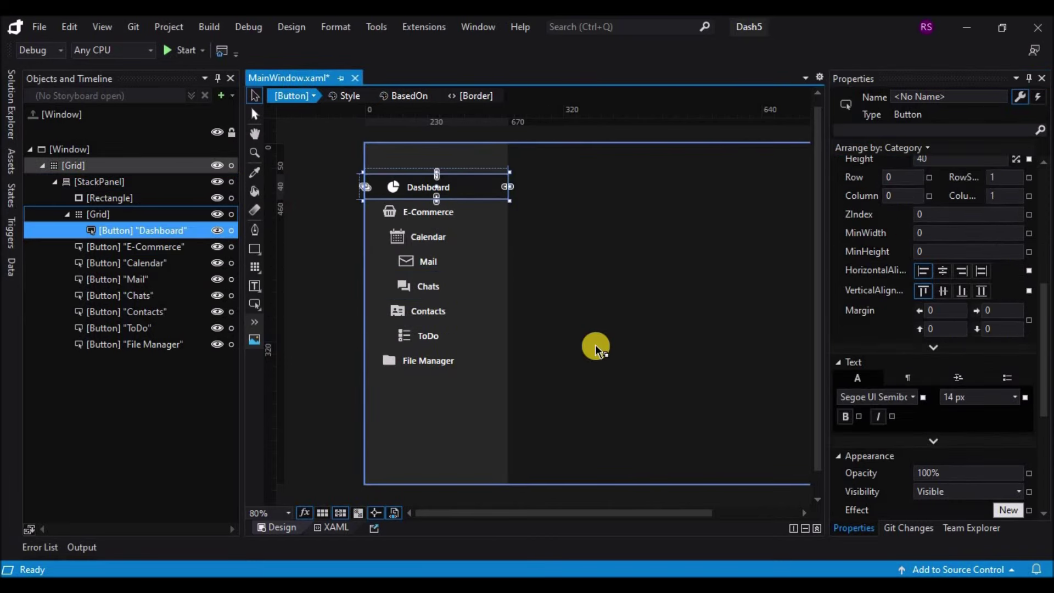
left_click(481, 213)
left_click(469, 192)
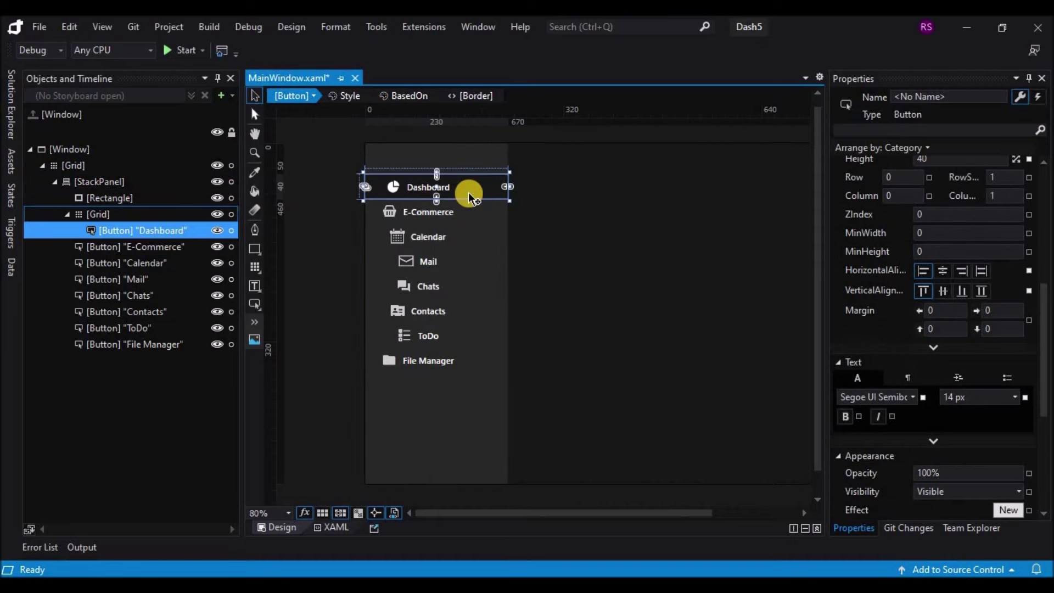
Step: Open the Dashboard button's template for editing and set the left margin of its StackPanel to 0
right_click(469, 193)
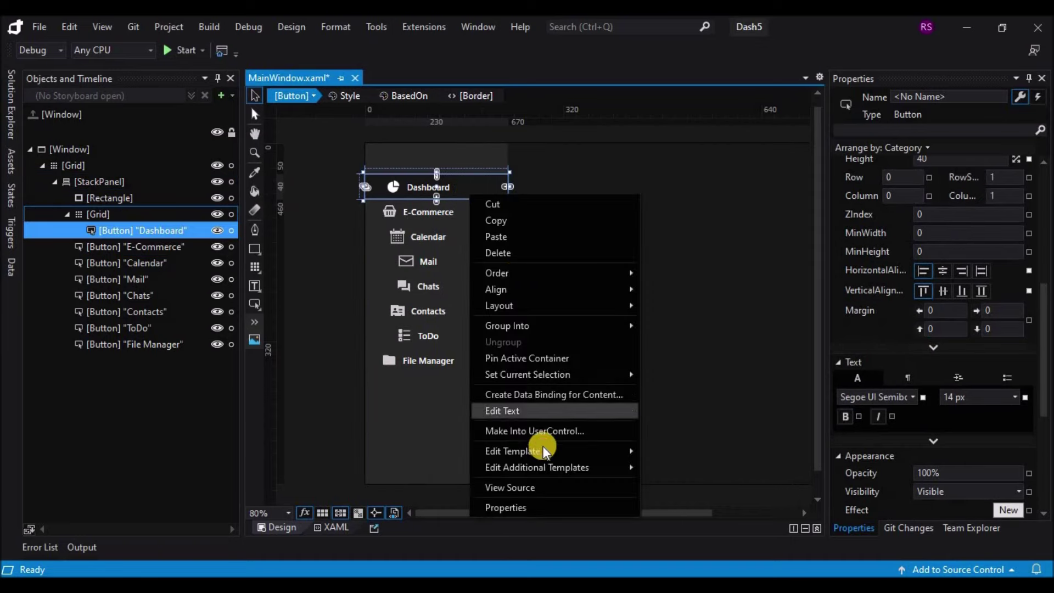
mouse_move(633, 450)
left_click(664, 453)
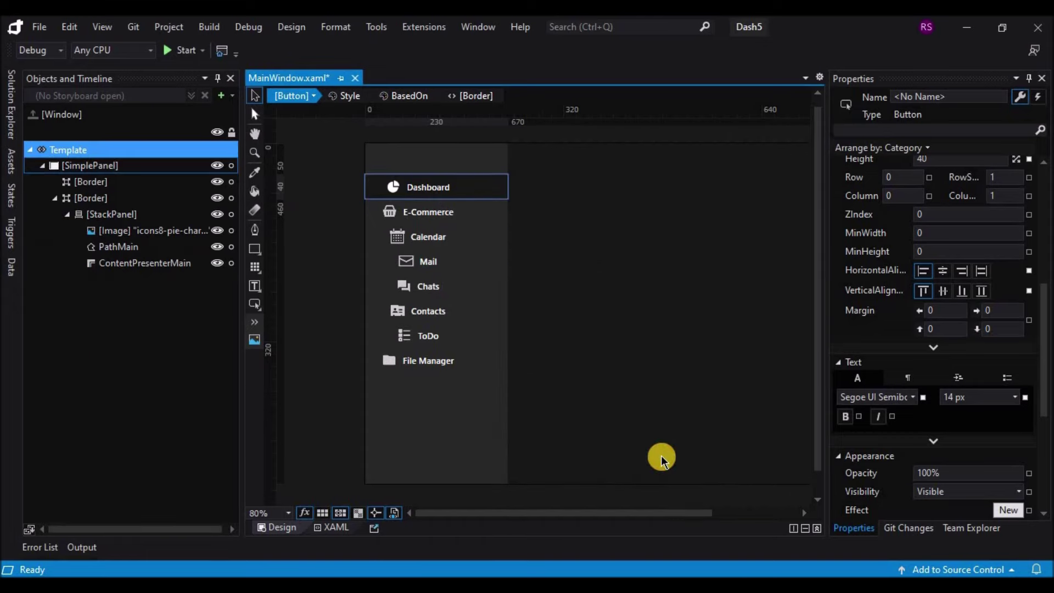
left_click(123, 213)
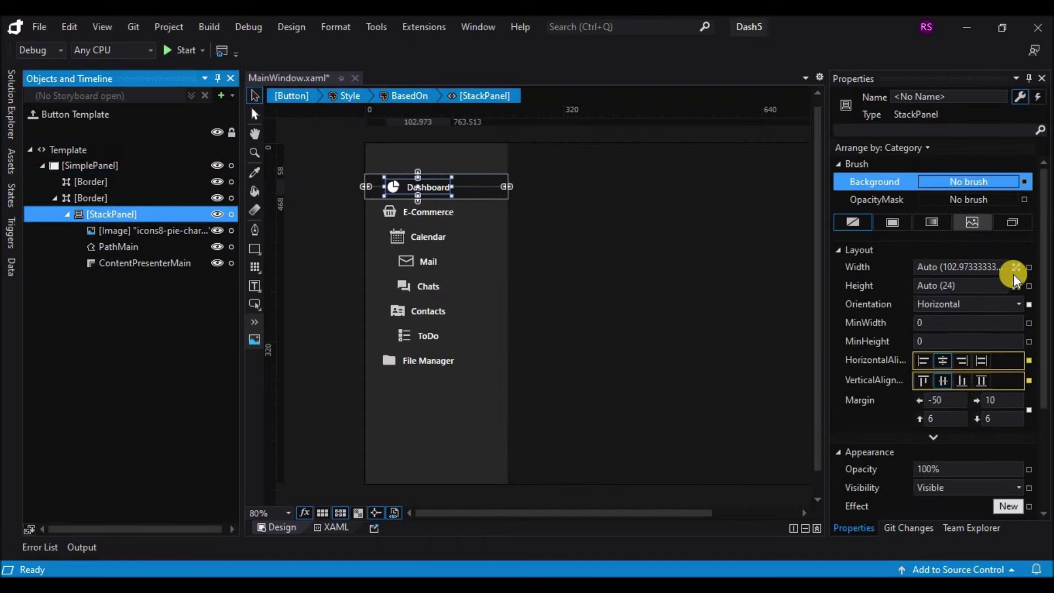
left_click(943, 401)
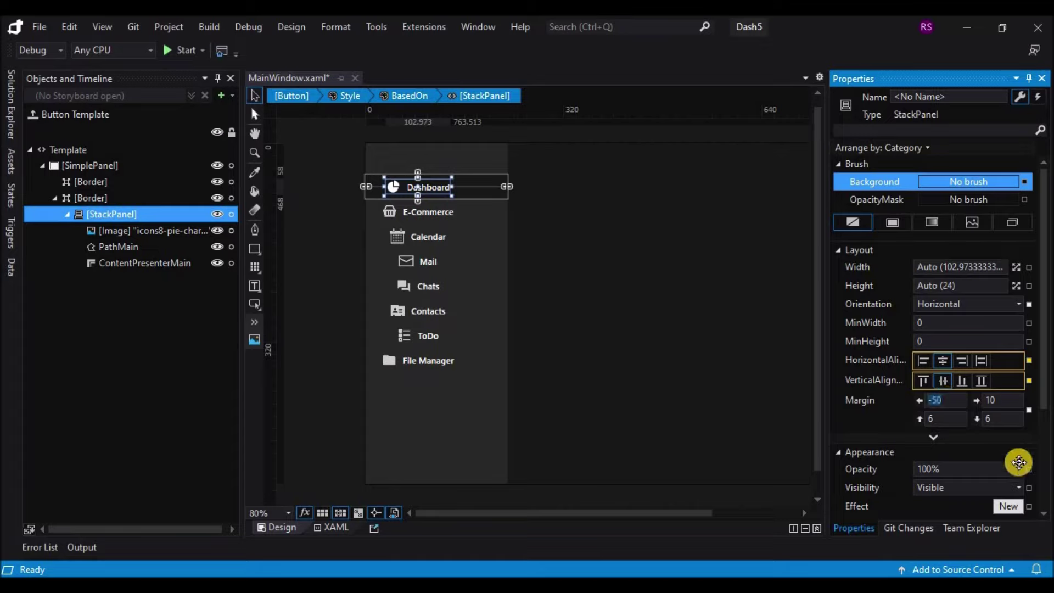
left_click(954, 420)
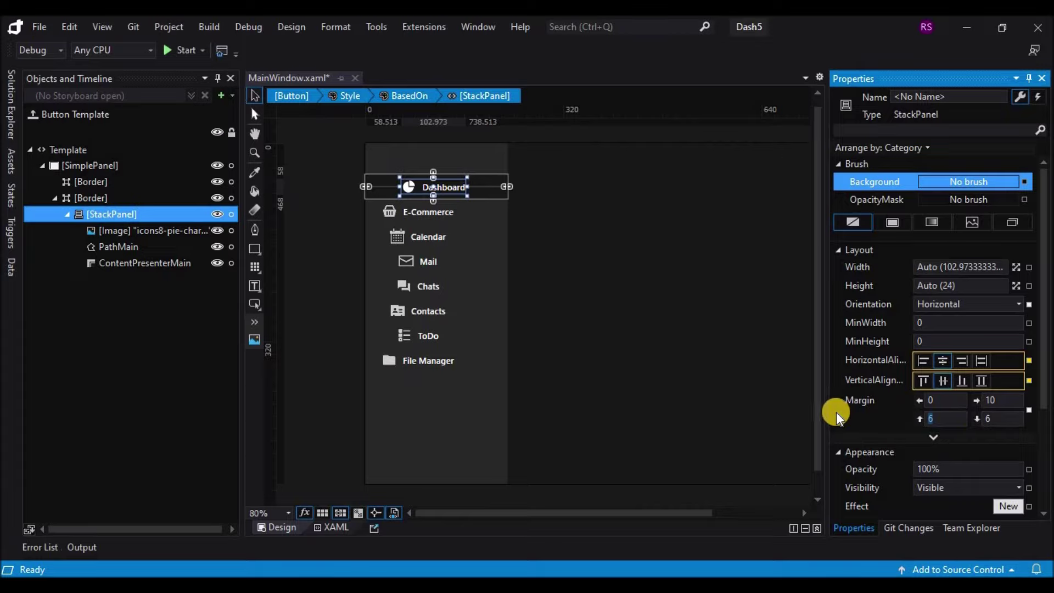
Step: Reset the StackPanel's vertical and horizontal alignment bindings and set its HorizontalAlignment to Left
left_click(1028, 379)
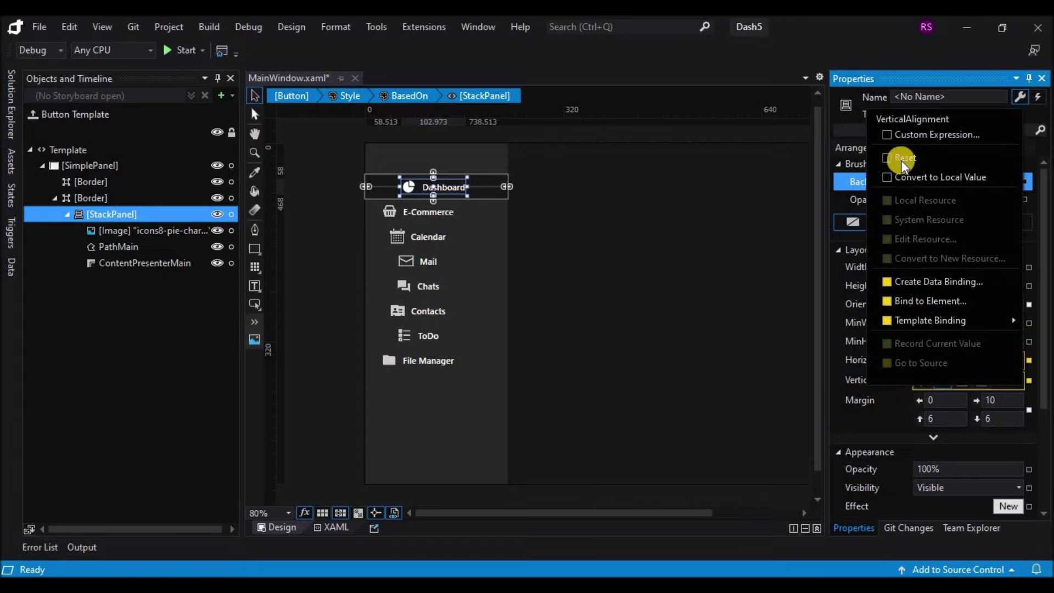
left_click(903, 160)
left_click(1028, 360)
left_click(922, 156)
left_click(922, 361)
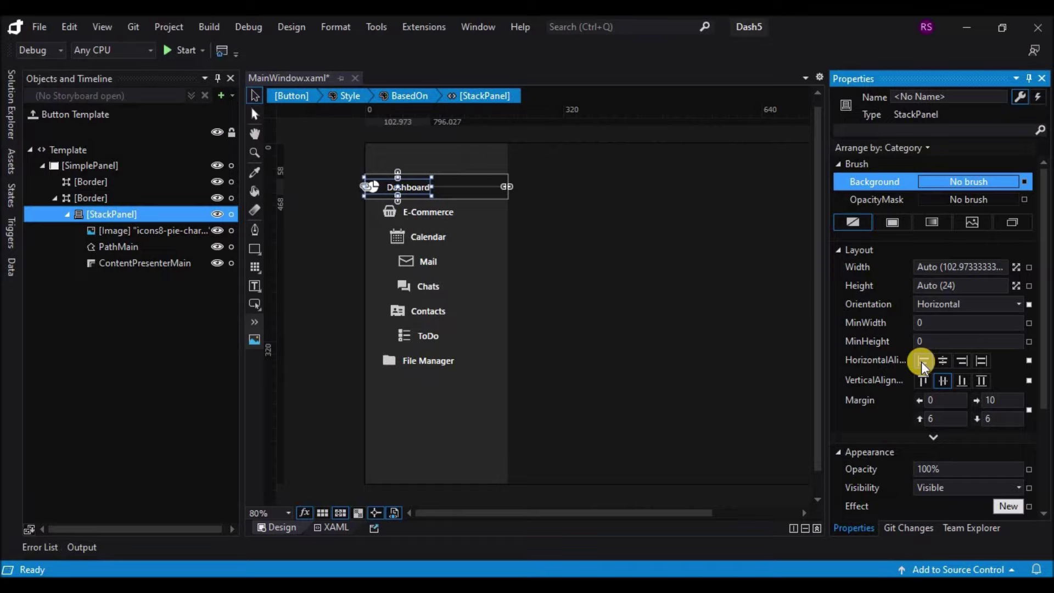
Step: Set the StackPanel's right margin to 0 and left margin to 30, and leave the Dashboard button's template
left_click(1020, 399)
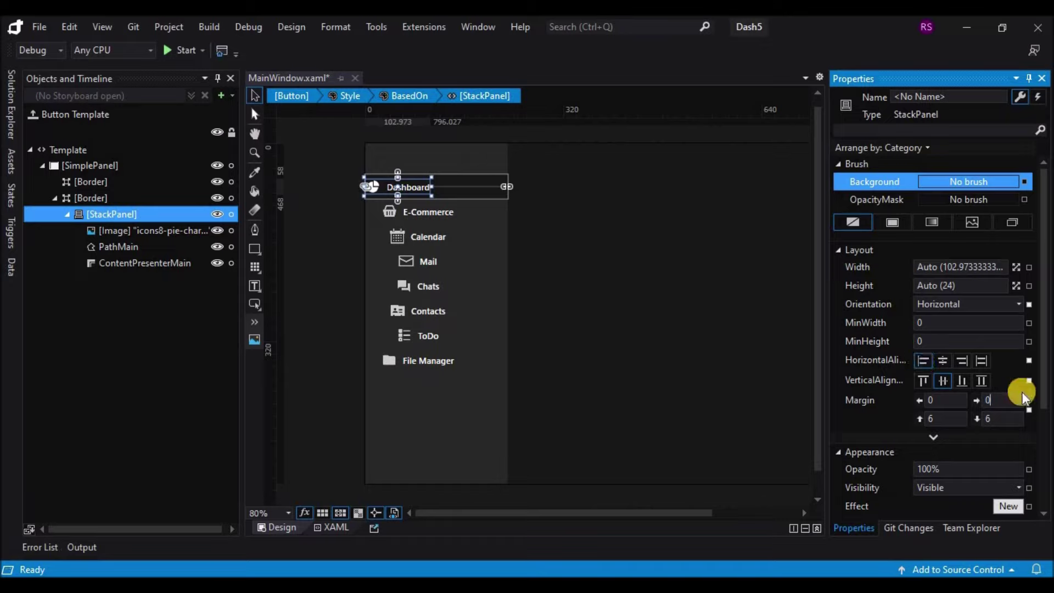
left_click(954, 405)
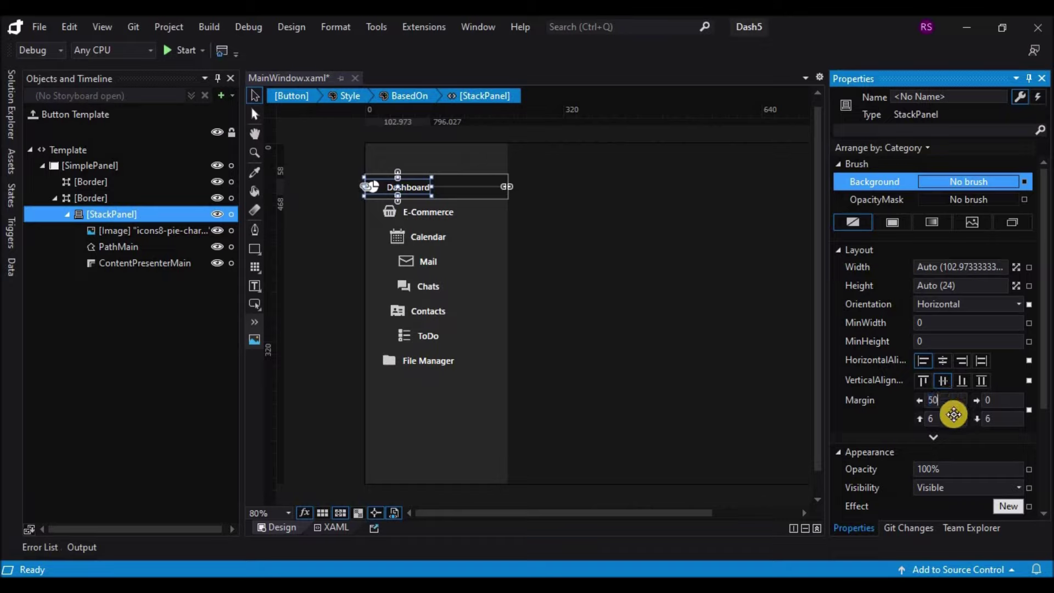
key("Return")
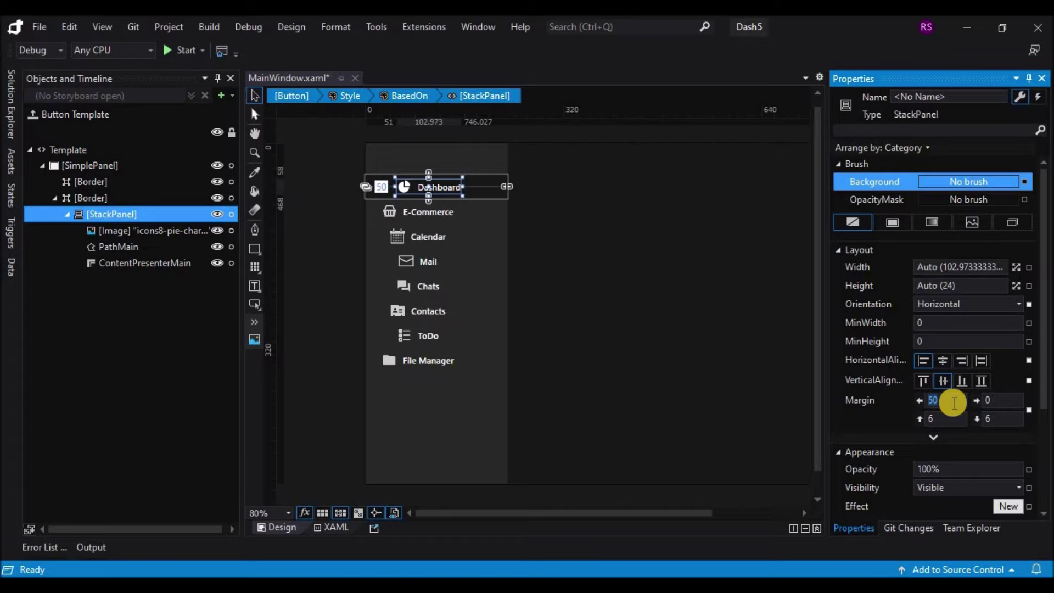
key("Return")
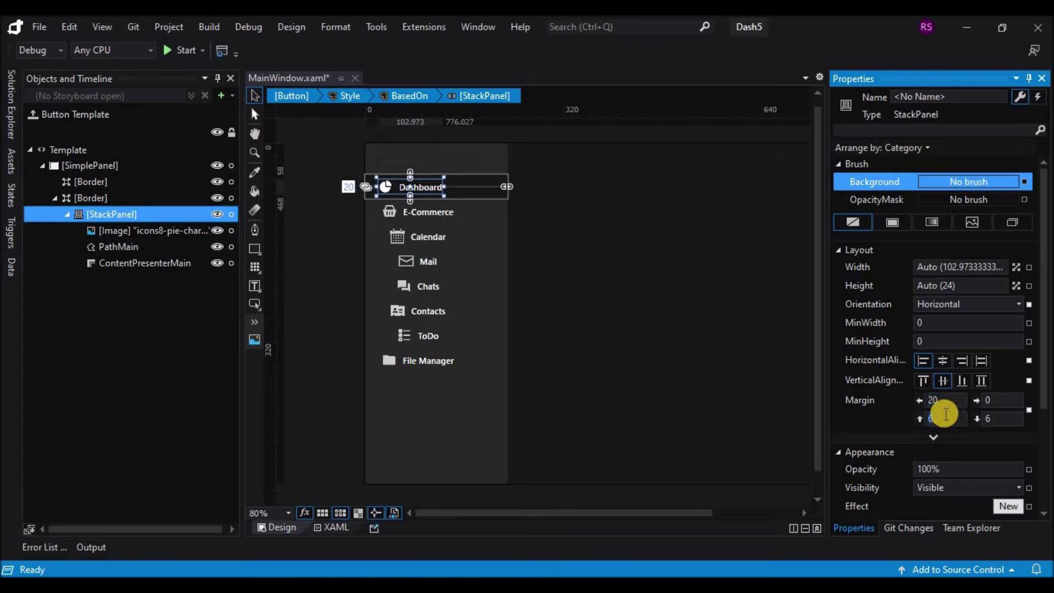
key("Return")
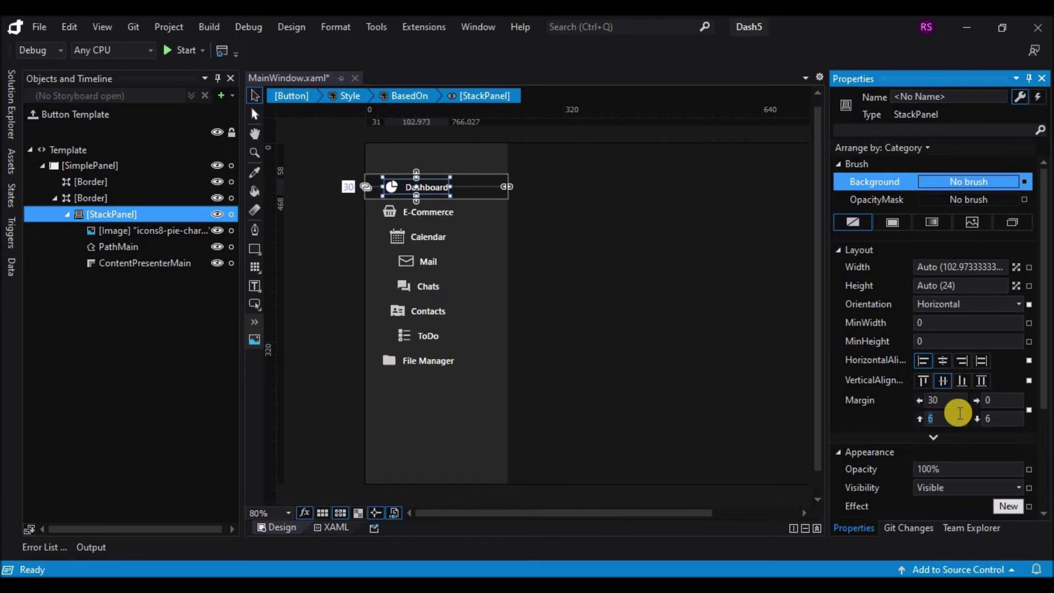
left_click(34, 113)
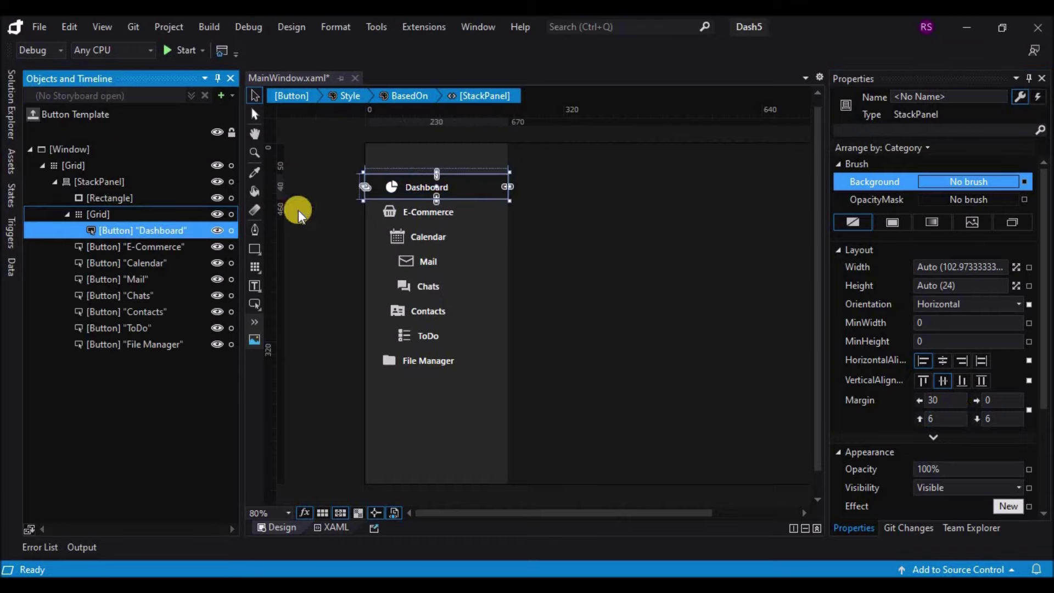
Step: In the E-Commerce button's template, left-align the StackPanel with a left margin of 30
right_click(416, 213)
left_click(615, 472)
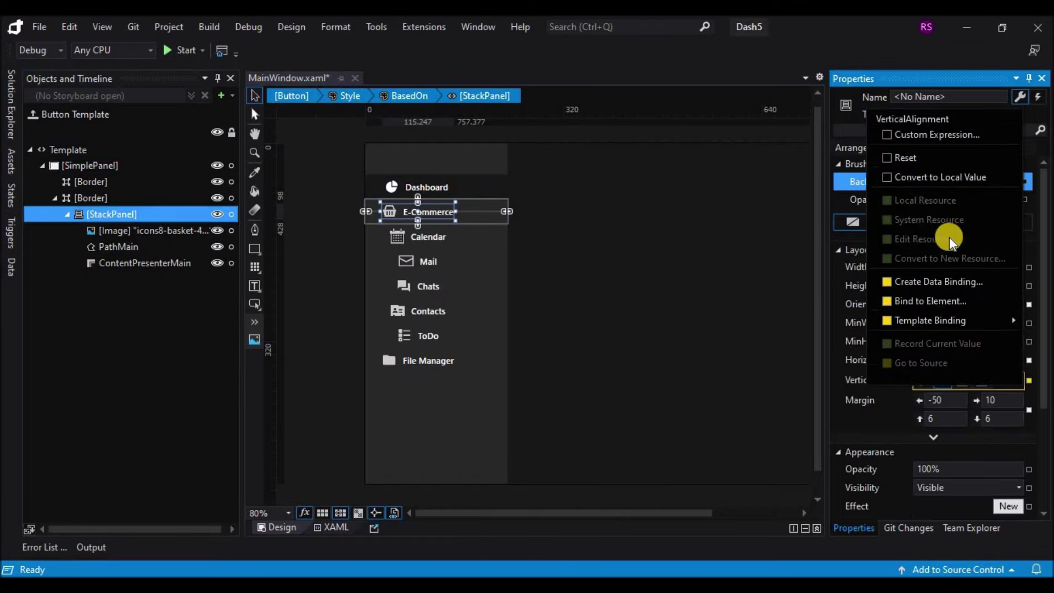
left_click(941, 400)
left_click(933, 437)
scroll(971, 329, "down", 2)
left_click(344, 369)
Step: In the Calendar button's template, reset the StackPanel's alignment bindings, then left-align it with a left margin of 30
right_click(392, 237)
left_click(617, 501)
left_click(99, 216)
left_click(1028, 360)
left_click(912, 160)
left_click(1028, 380)
left_click(913, 179)
left_click(956, 400)
type("30")
left_click(921, 360)
Step: In the Mail button's template, clear the StackPanel's alignment binding and left-align it with a left margin of 30
left_click(426, 264)
right_click(425, 263)
left_click(618, 525)
left_click(99, 214)
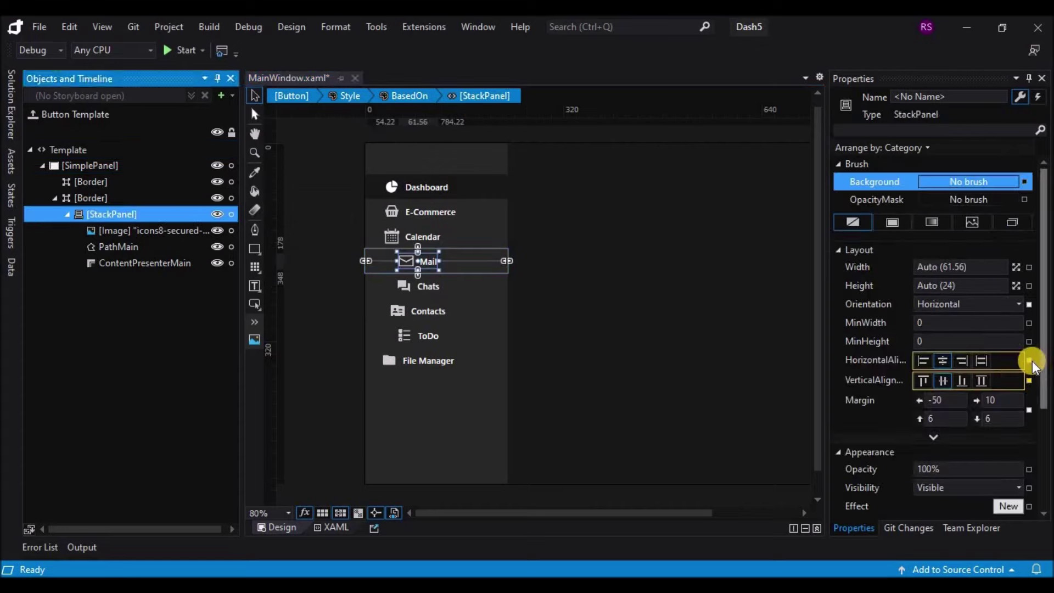
left_click(1028, 359)
left_click(940, 400)
type("30")
left_click(921, 360)
Step: In the Chats button's template, reset the StackPanel's alignments, left-align it with a left margin of 30, and leave the template
left_click(426, 287)
right_click(426, 288)
left_click(618, 549)
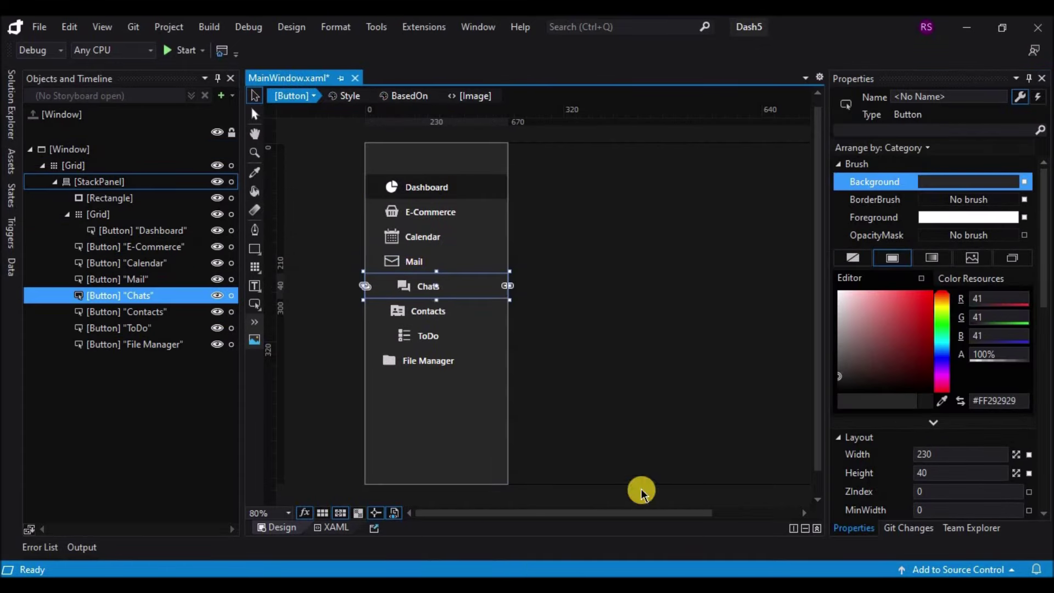
left_click(1029, 360)
left_click(913, 160)
left_click(1028, 380)
left_click(922, 360)
left_click(956, 400)
type("30")
left_click(33, 115)
Step: In the Contacts button's template, left-align the StackPanel with a left margin of 30 and a right margin of 0
left_click(472, 313)
right_click(473, 313)
left_click(110, 214)
left_click(1028, 360)
left_click(945, 400)
type("30")
left_click(923, 360)
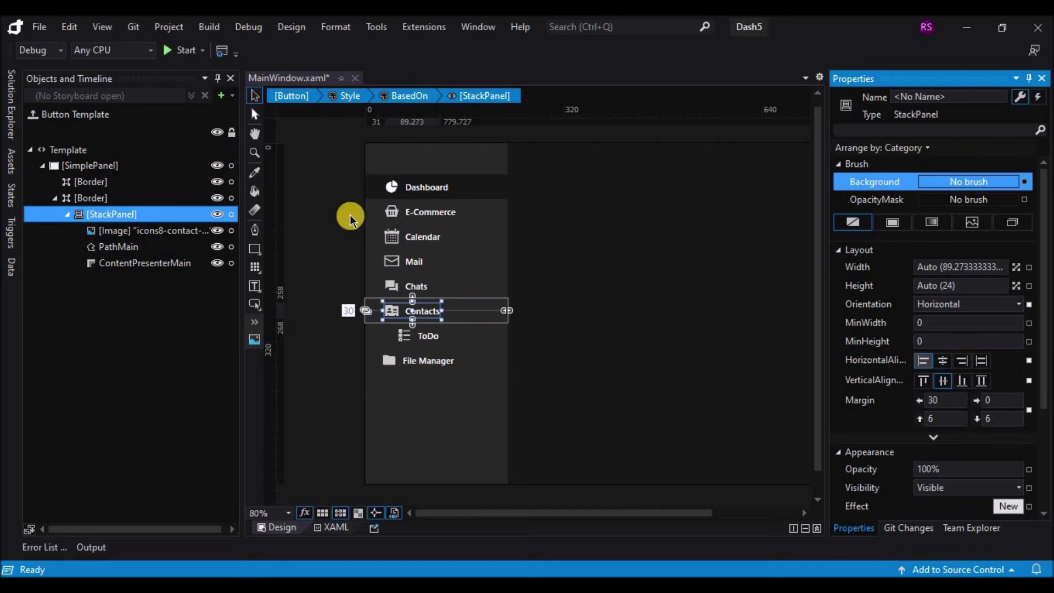
Step: In the ToDo button's template, left-align the StackPanel with a left margin of 30 and a right margin of 0
left_click(33, 114)
right_click(412, 330)
left_click(618, 253)
left_click(111, 214)
left_click(1028, 380)
left_click(905, 153)
left_click(922, 360)
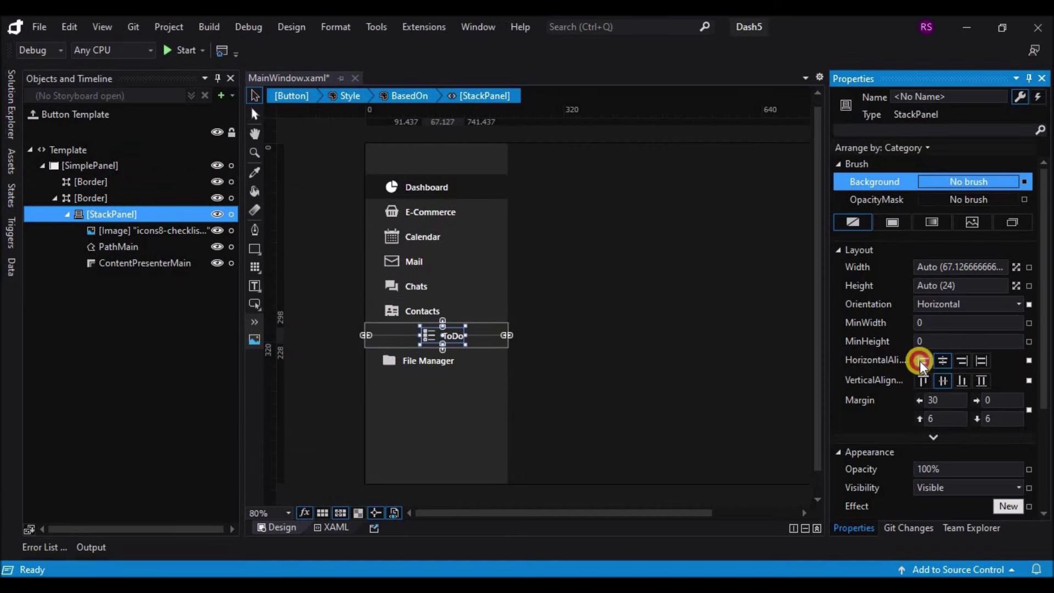
Step: In the File Manager button's template, left-align the StackPanel with a left margin of 30 and leave the template
left_click(33, 114)
right_click(428, 360)
left_click(617, 284)
left_click(112, 214)
left_click(1028, 380)
left_click(906, 154)
left_click(922, 360)
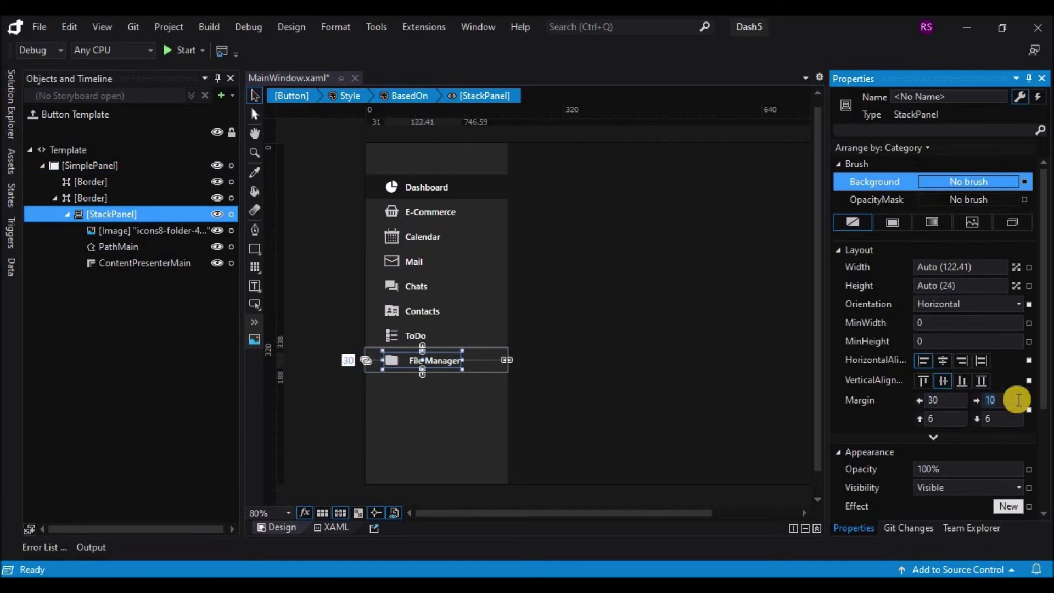
left_click(33, 114)
left_click(428, 360)
left_click(572, 273)
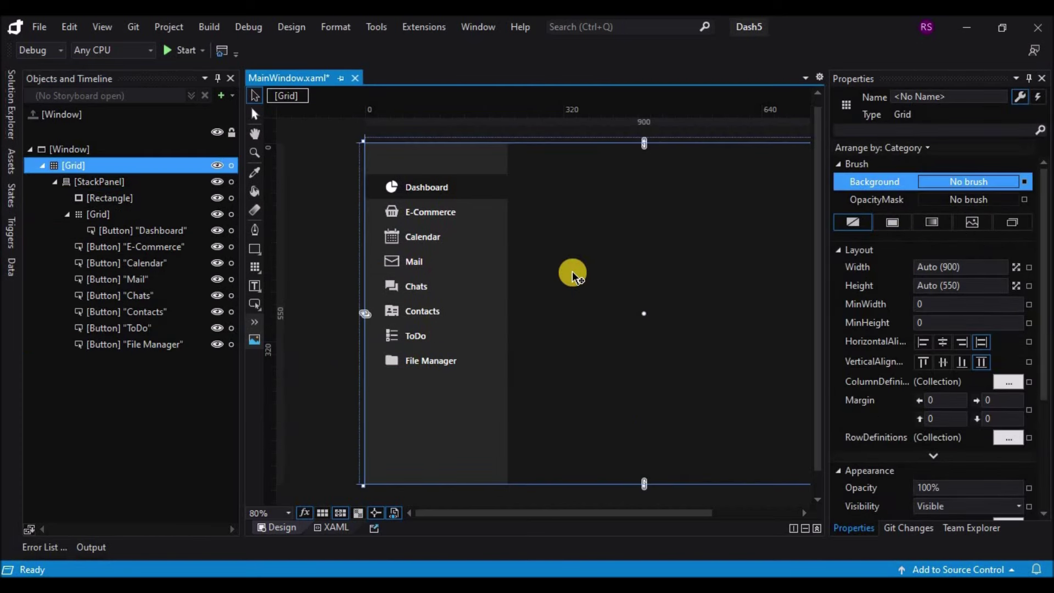
Step: Add a Grid to the side menu's StackPanel and move it to the first place, above the Rectangle
left_click(502, 163)
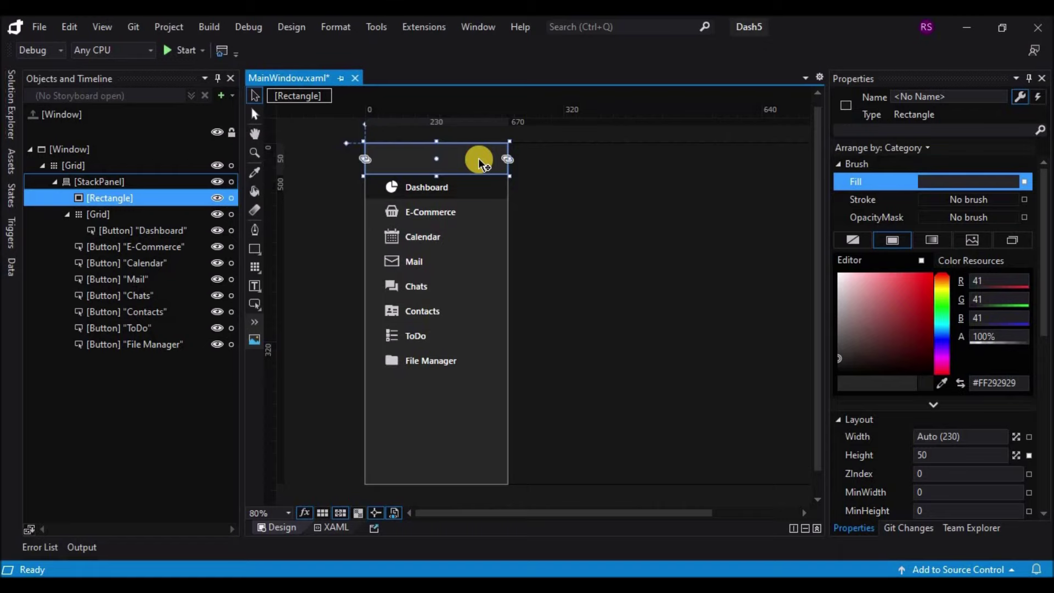
left_click(107, 184)
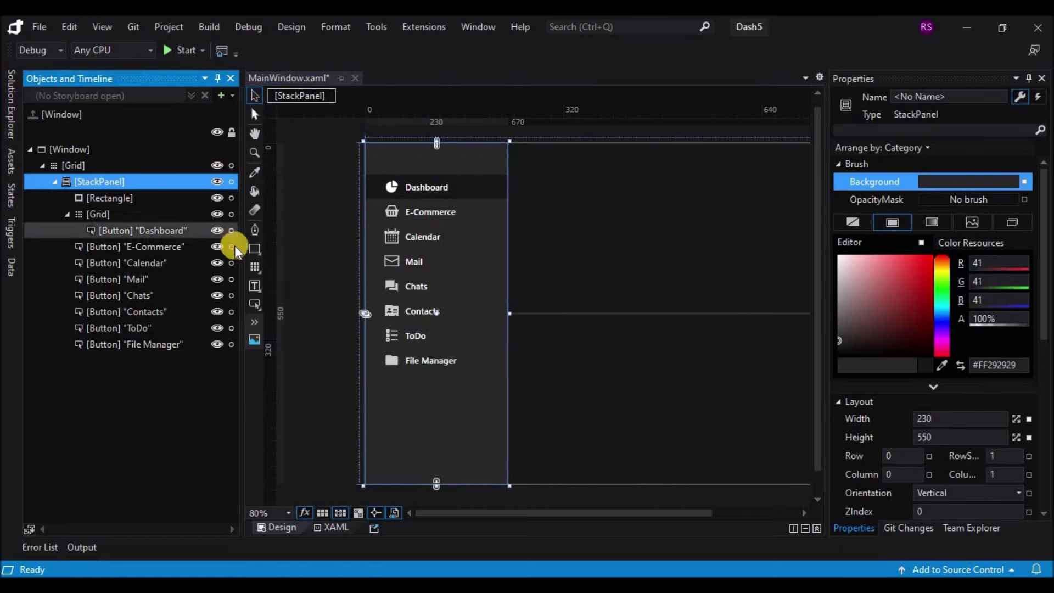
double_click(254, 267)
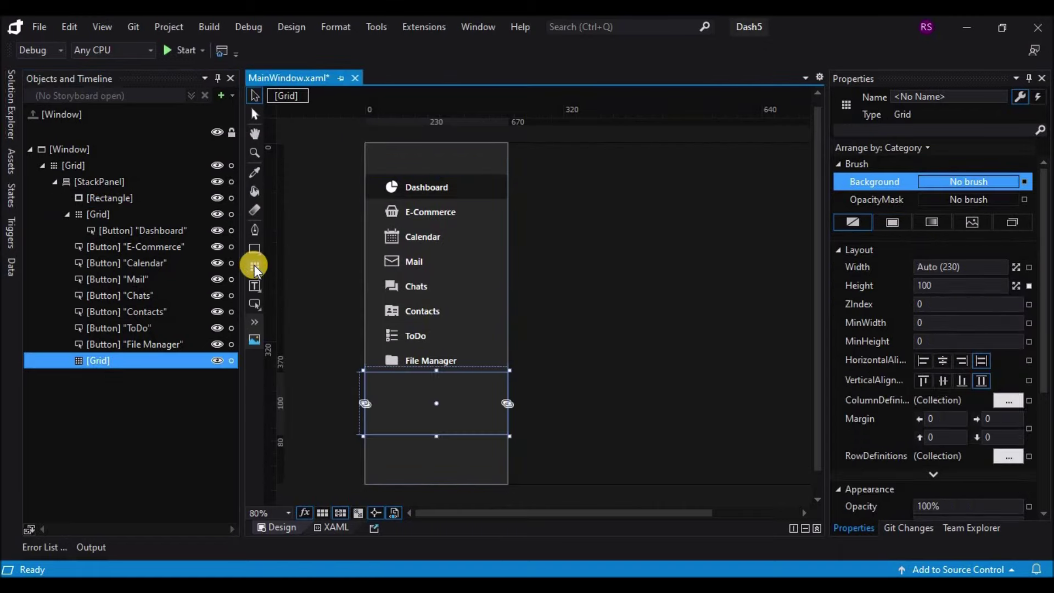
left_click(96, 362)
left_click_drag(80, 315, 85, 194)
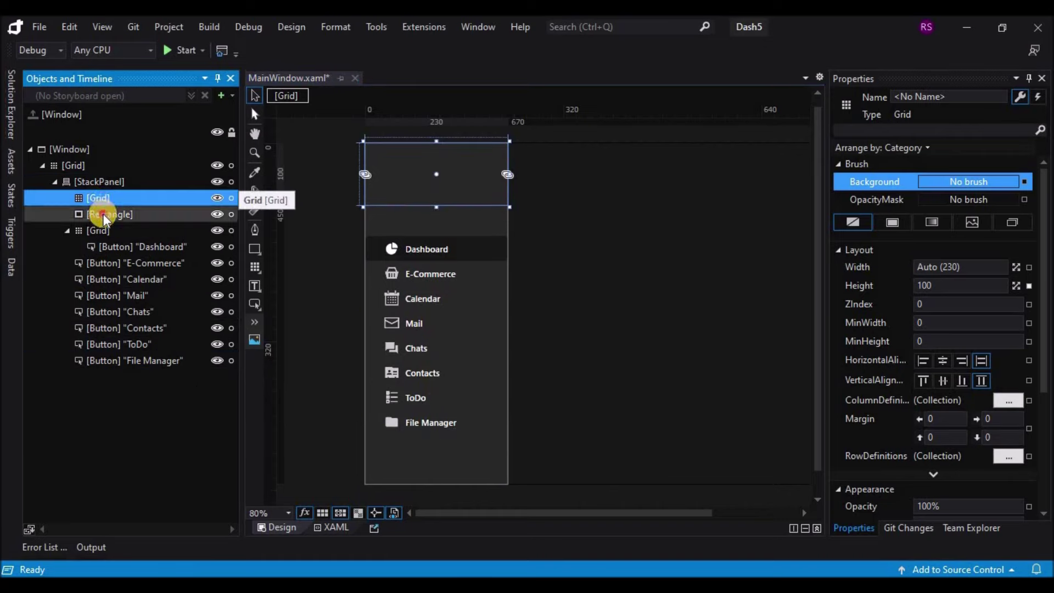
Step: Delete the Rectangle between the new Grid and the Dashboard button
left_click(104, 213)
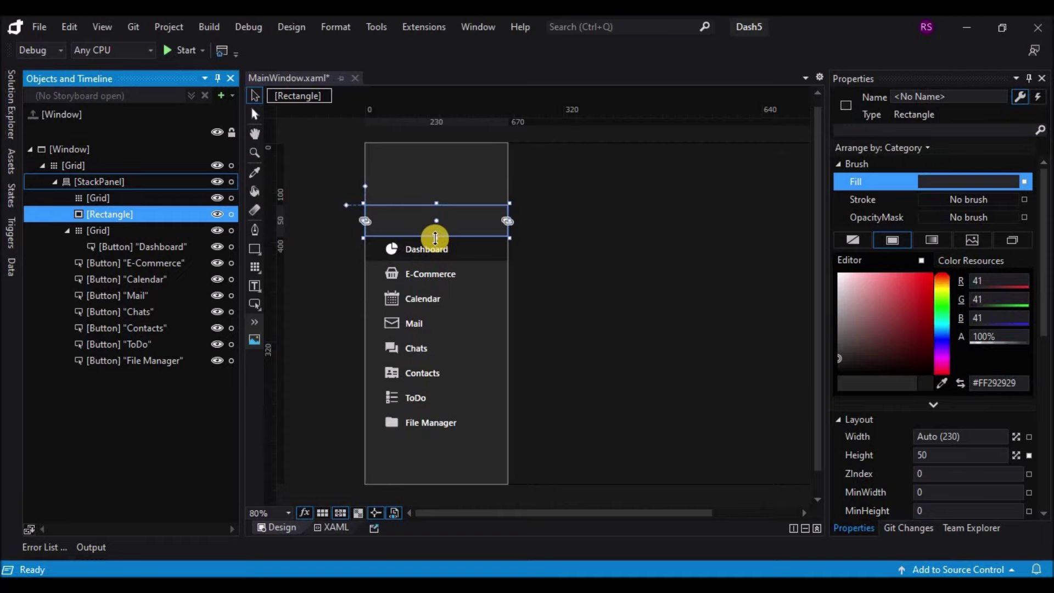
left_click(457, 233)
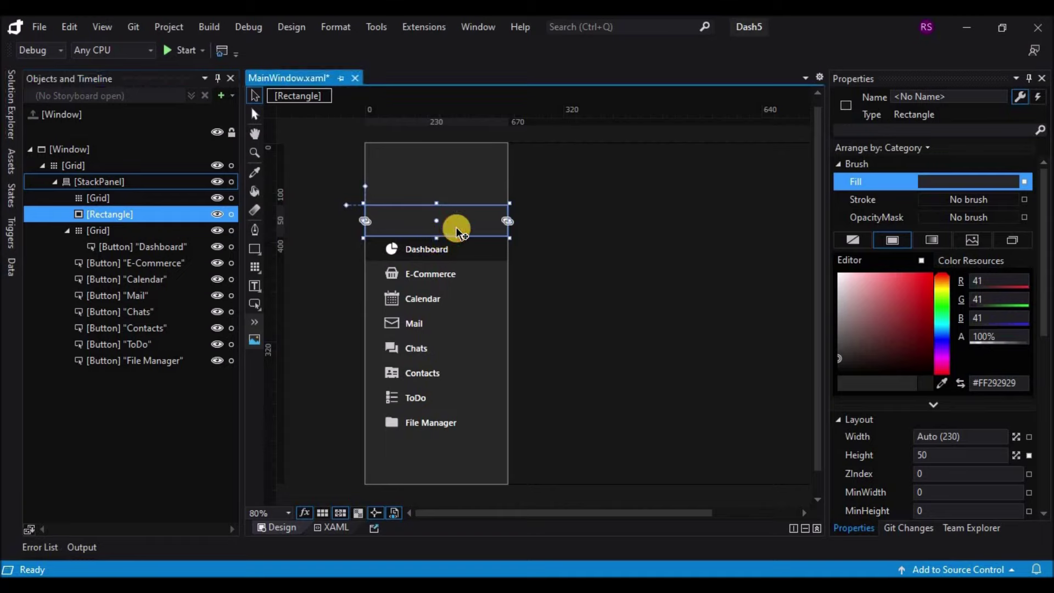
key("Delete")
Step: Set the Height of the new Grid above the Dashboard button to 50
left_click(439, 189)
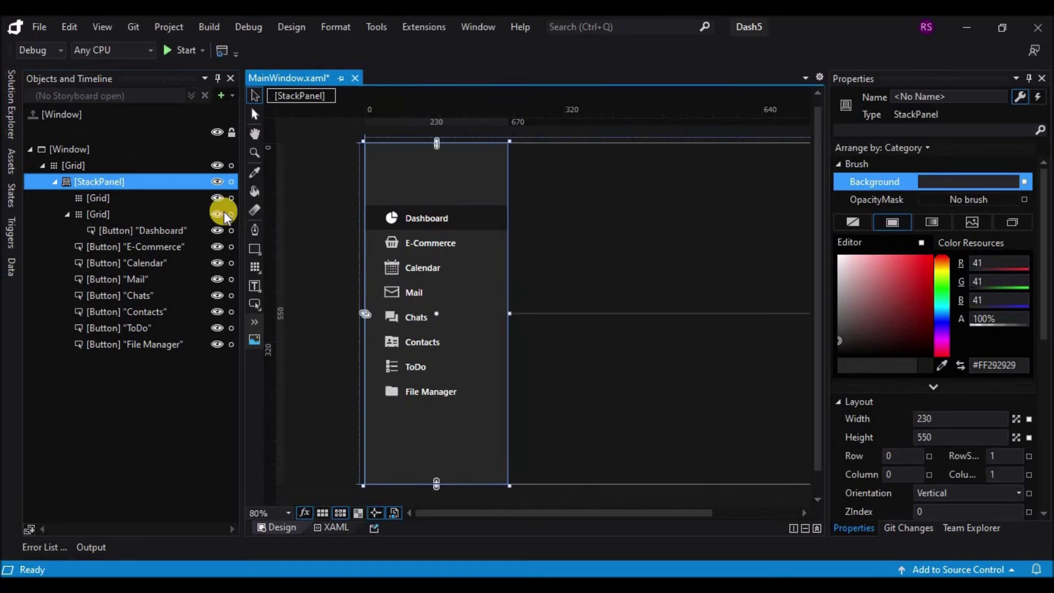
left_click(157, 214)
left_click(150, 196)
left_click(956, 289)
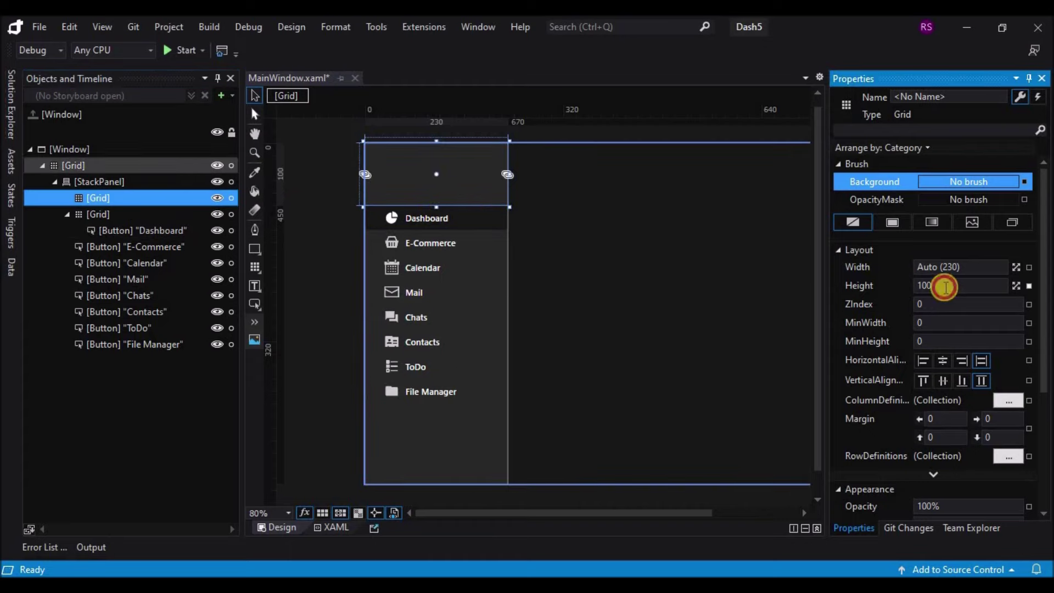
type("50")
key("Tab")
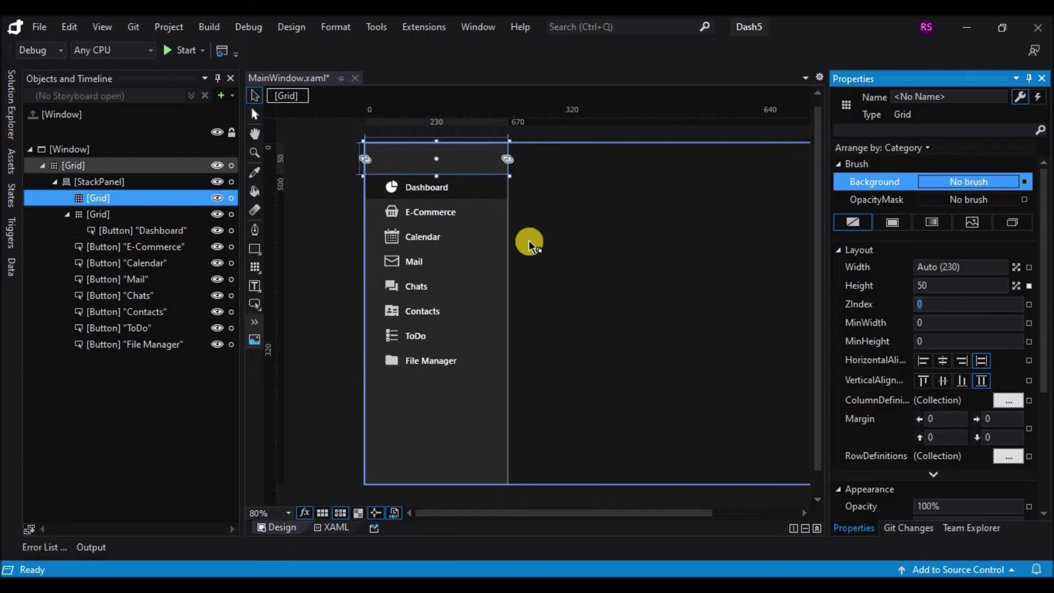
Step: Place a TextBlock in the Grid above the Dashboard button and format its text as bold 24 px
left_click(255, 287)
left_click_drag(410, 151, 426, 159)
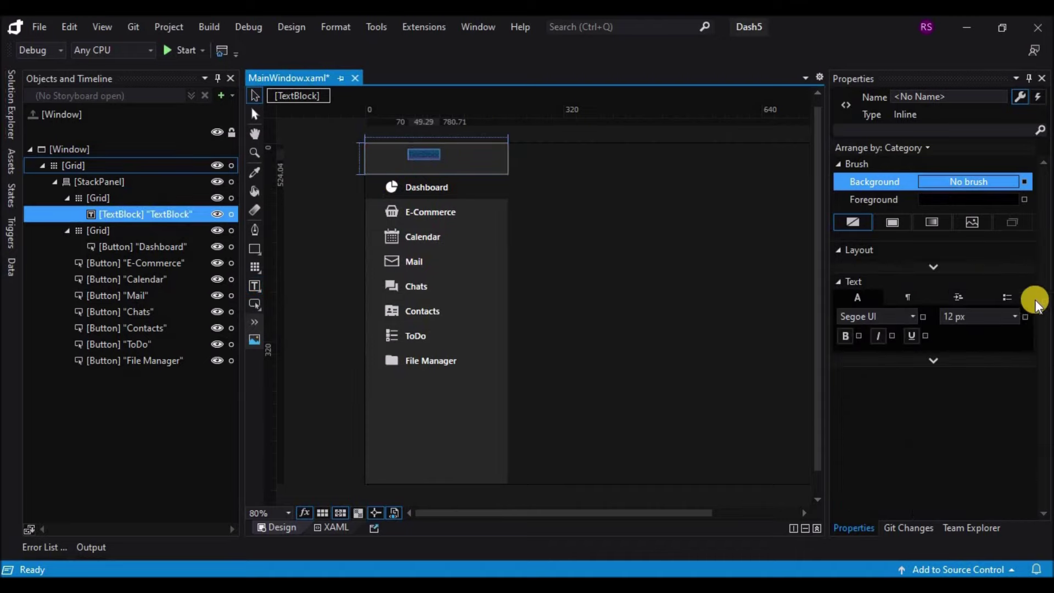
left_click(1014, 316)
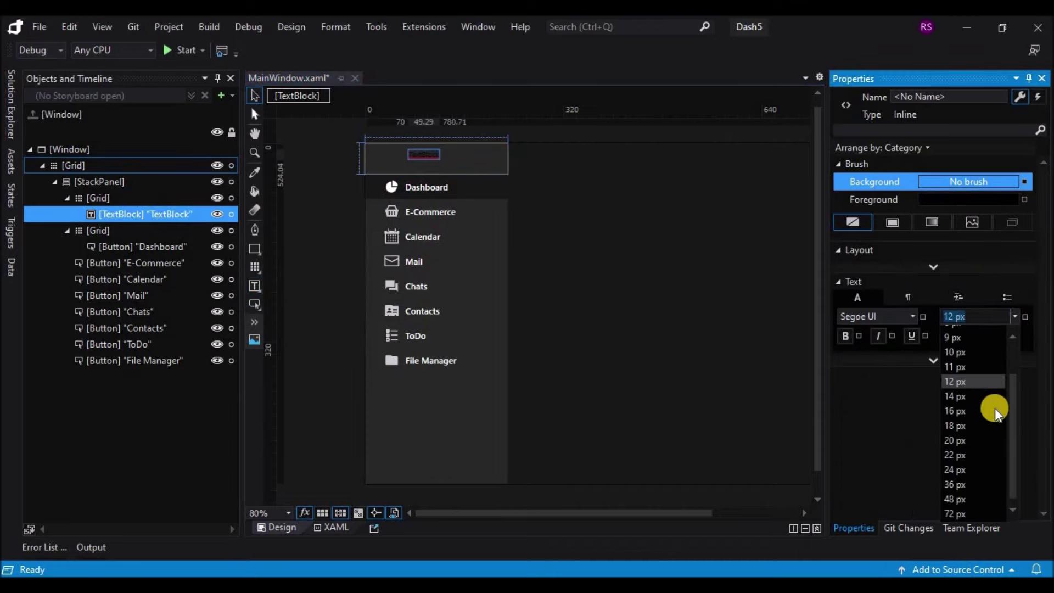
left_click(972, 484)
left_click(846, 335)
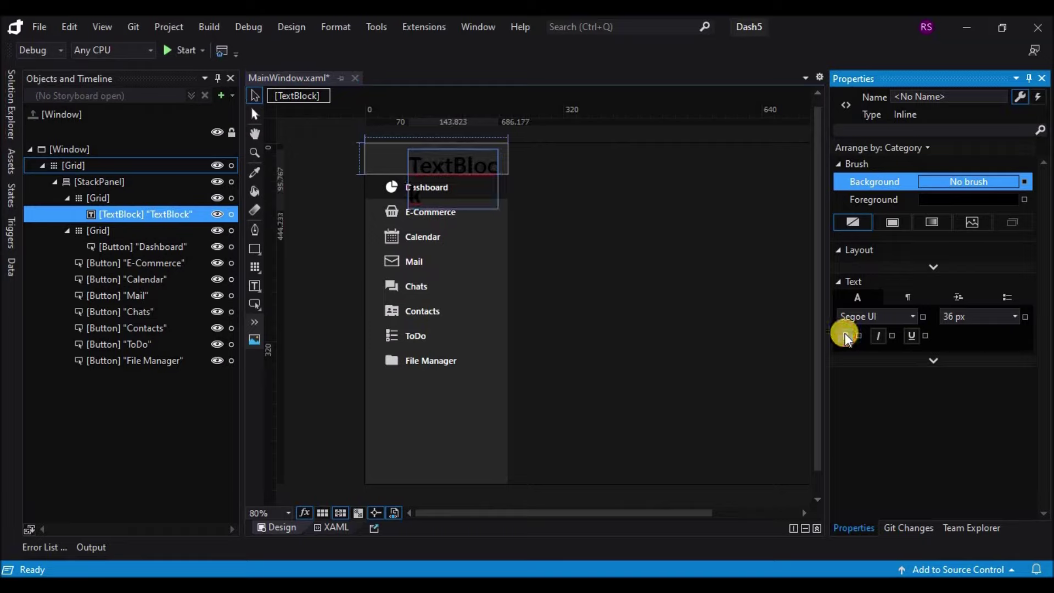
left_click(1014, 316)
left_click(960, 469)
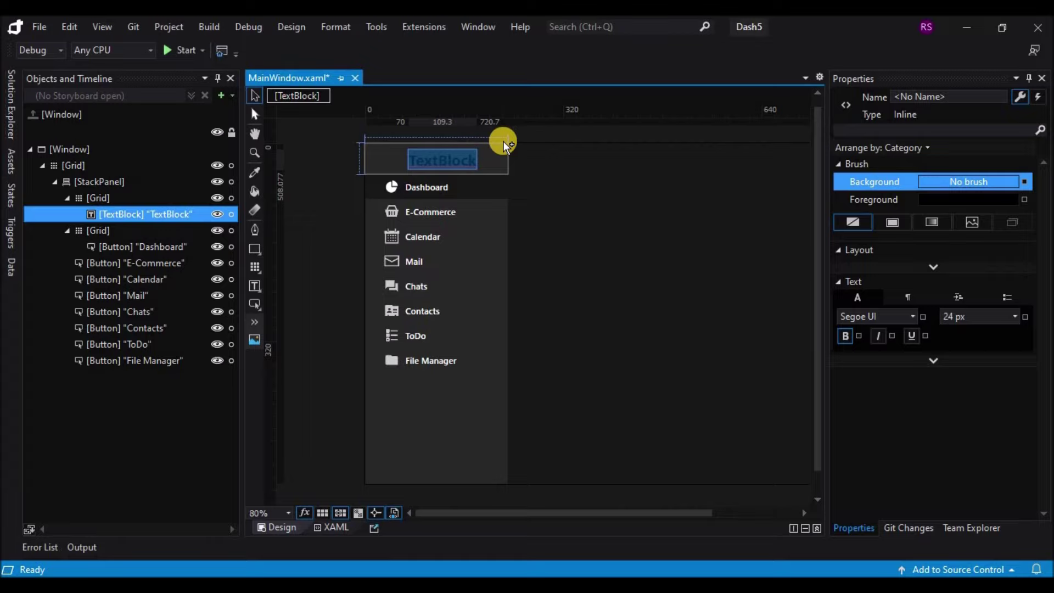
Step: Replace the TextBlock's placeholder text with Axis
type("Axa")
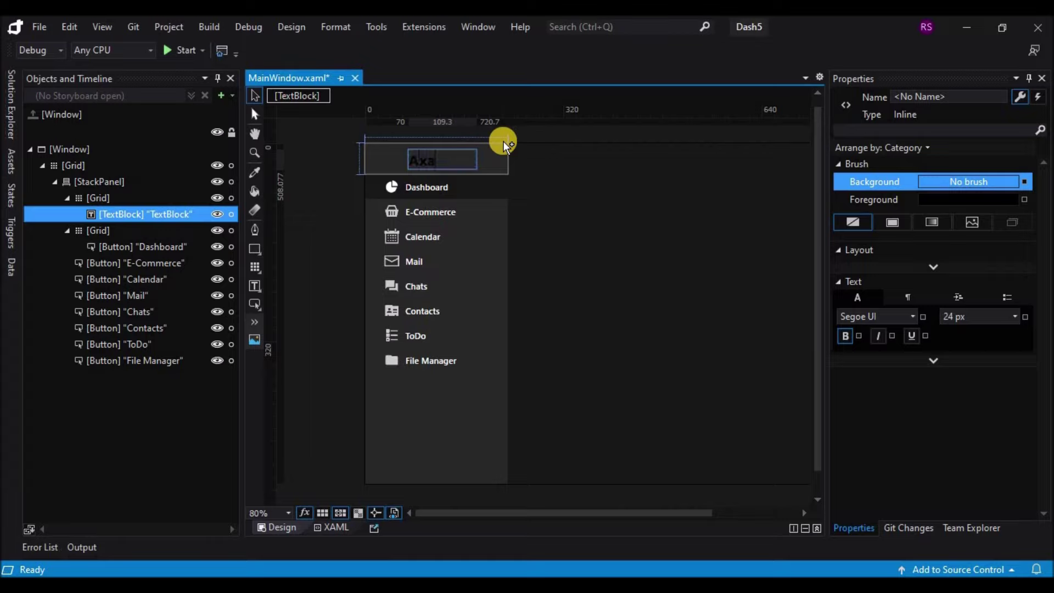
key("BackSpace")
type("is")
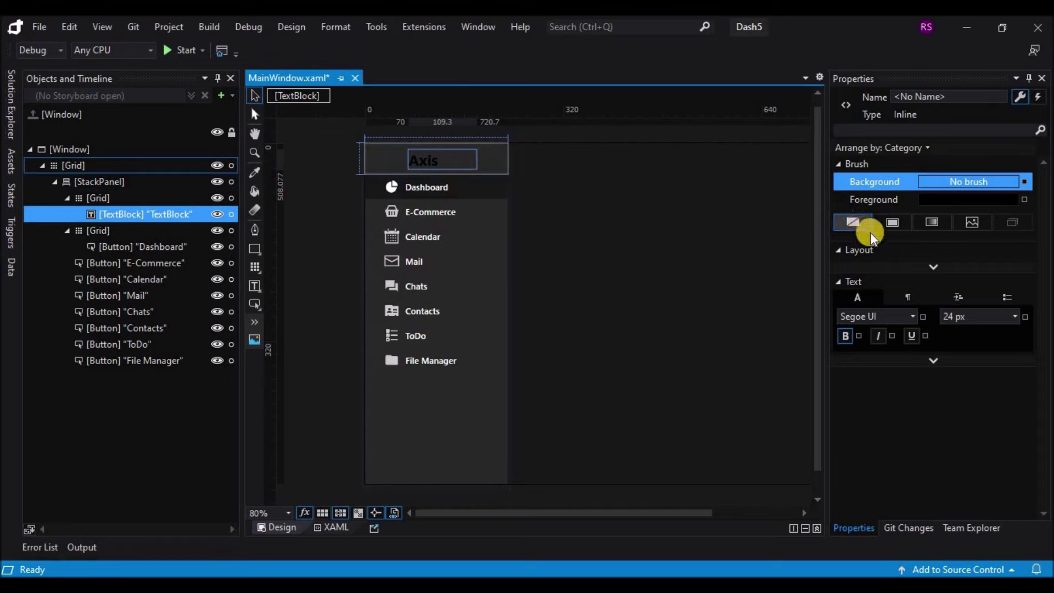
Step: Set the Axis TextBlock's Foreground to white and nudge the text to a left margin of about 67 and top margin of about 8
left_click(865, 204)
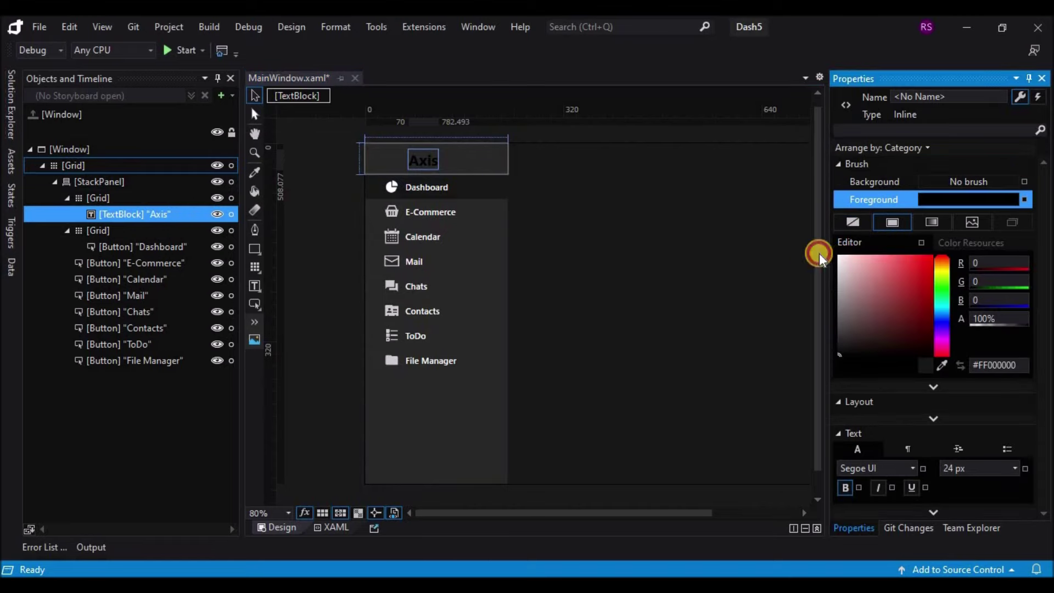
left_click_drag(840, 257, 770, 242)
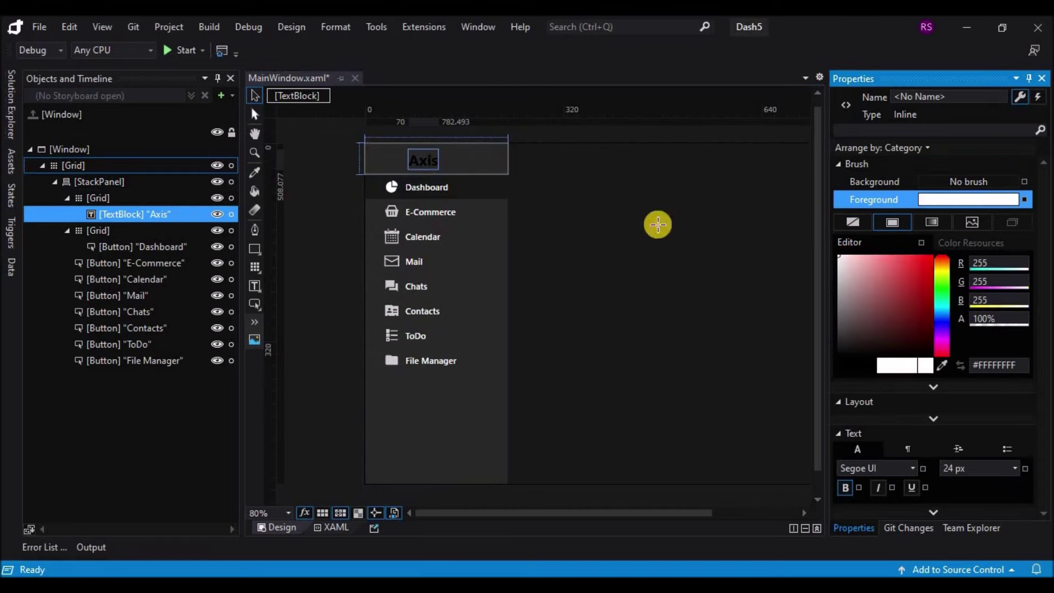
left_click(448, 160)
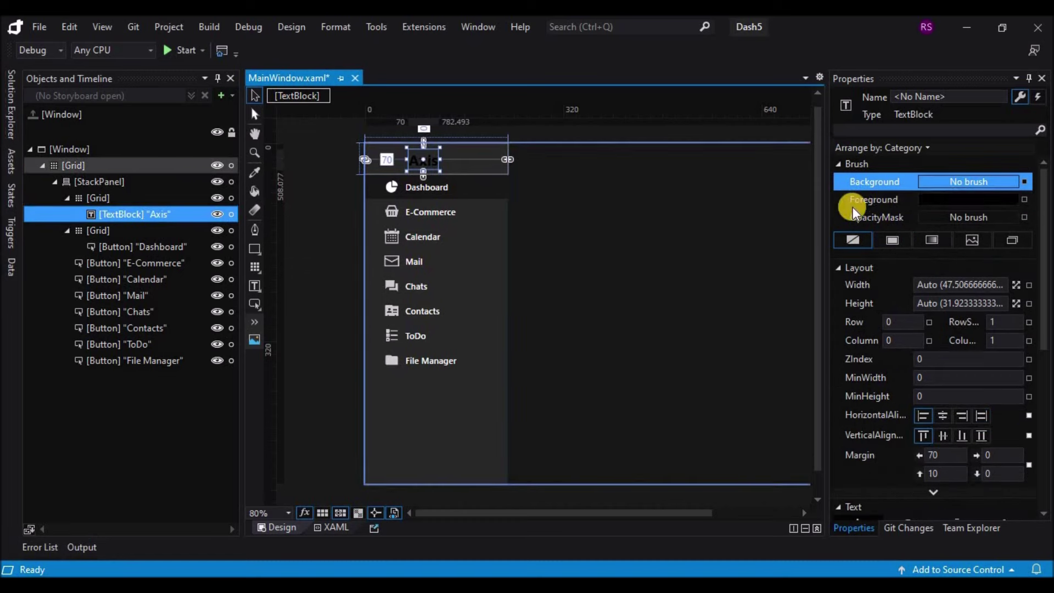
left_click(854, 207)
left_click(845, 282)
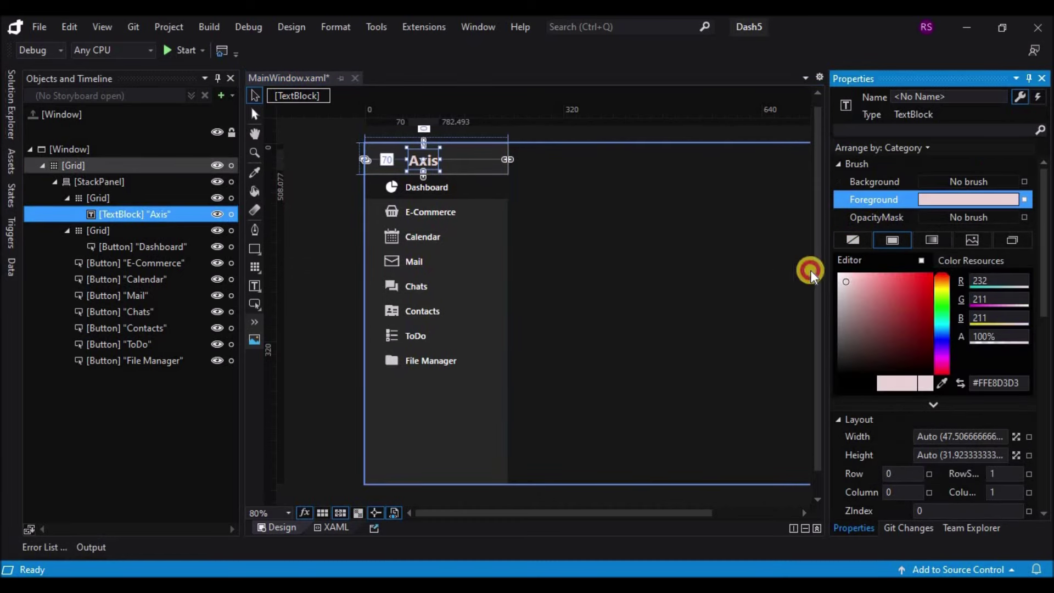
left_click(622, 247)
left_click(428, 165)
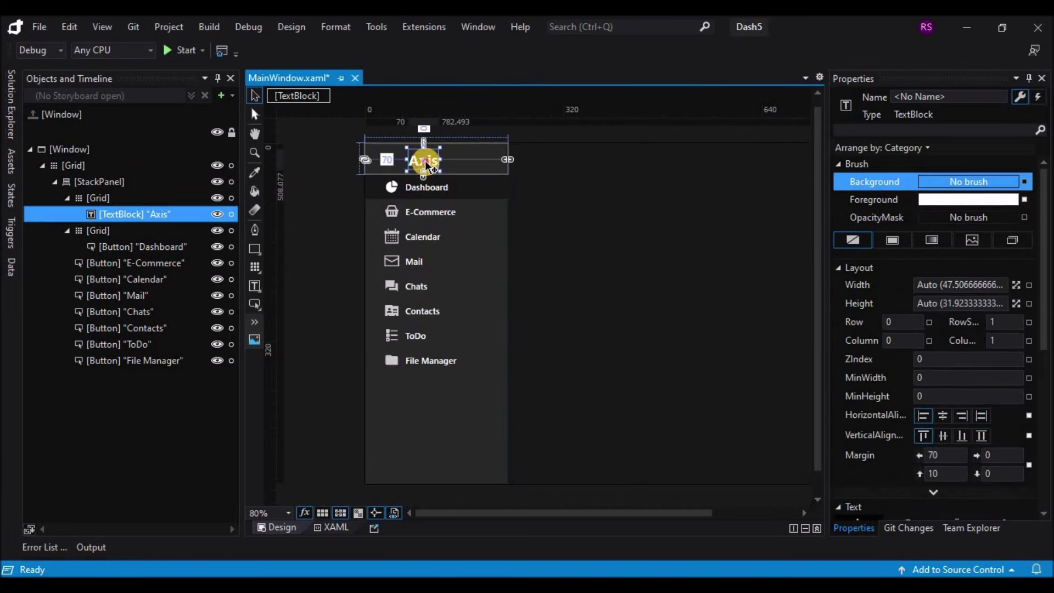
left_click_drag(427, 163, 426, 162)
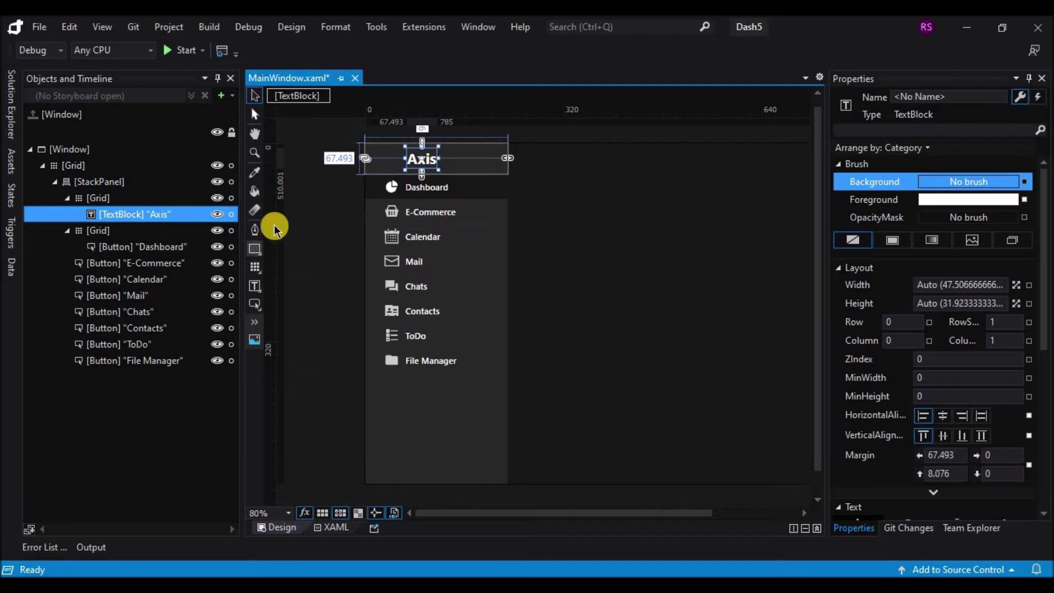
Step: Draw an Image about 30 by 30 beside the Axis title and set its Source to the red icons8-autodesk icon
left_click(254, 339)
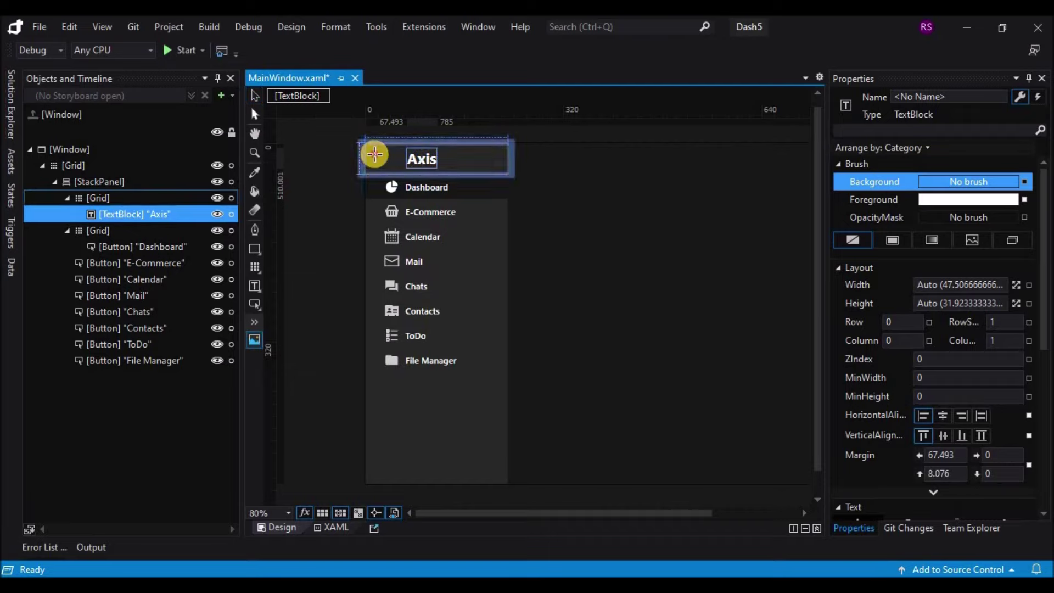
mouse_move(378, 152)
left_mouse_down()
mouse_move(397, 164)
mouse_move(385, 149)
left_mouse_up()
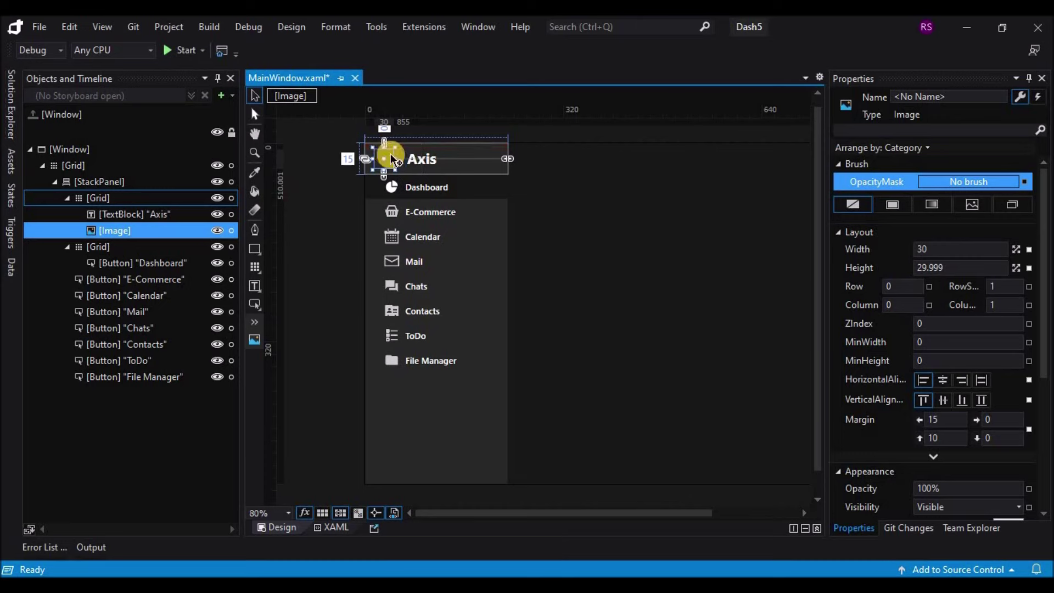
left_click_drag(1037, 336, 1037, 430)
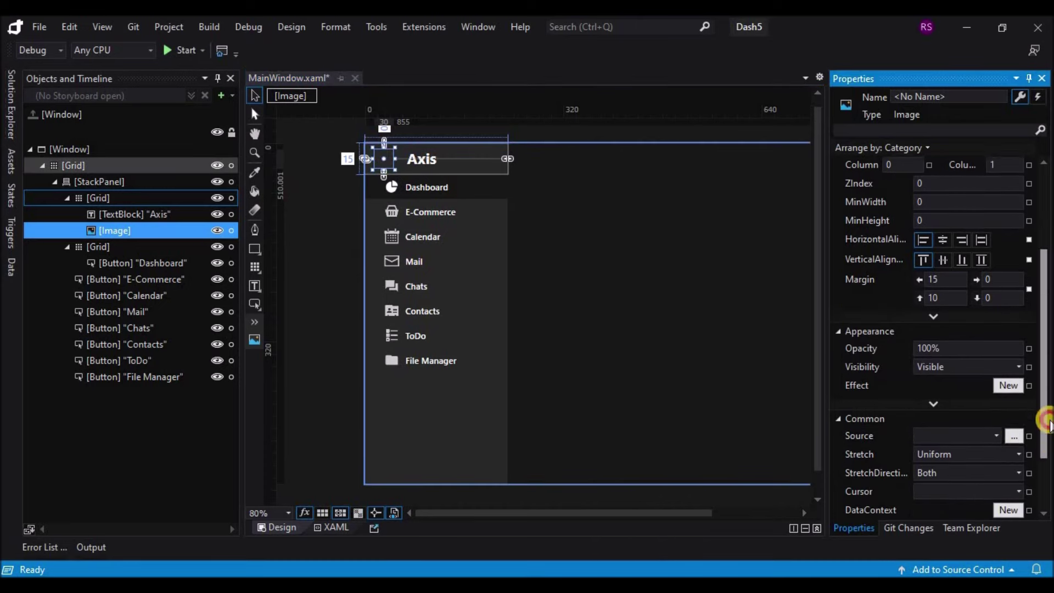
left_click(1011, 426)
double_click(551, 224)
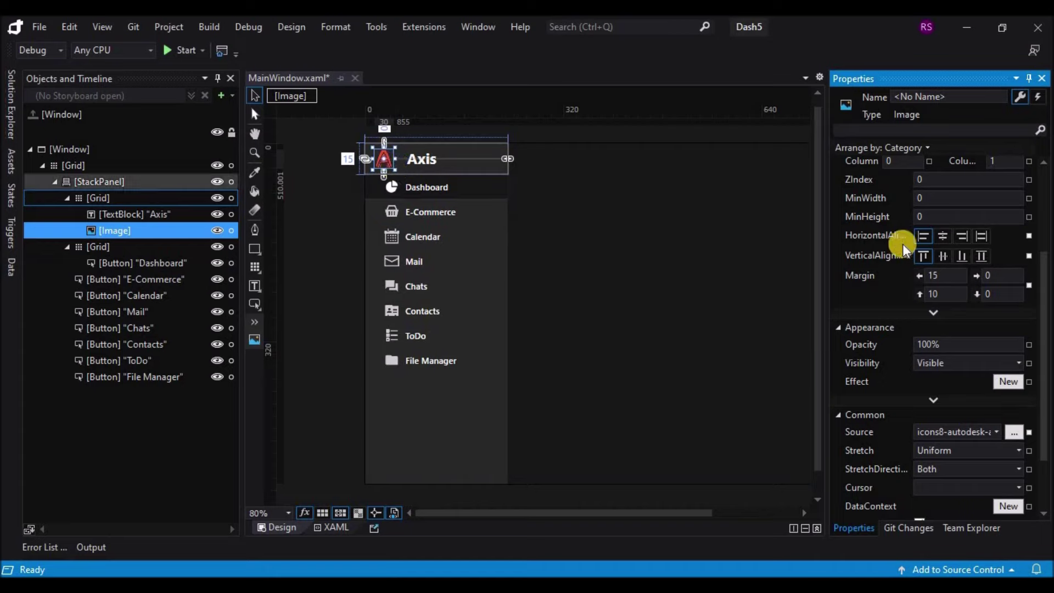
Step: Set the logo Image's Width and Height to 35 and move it to a left margin of 26.25 and top margin of 6.25
scroll(960, 241, "up", 3)
type("35")
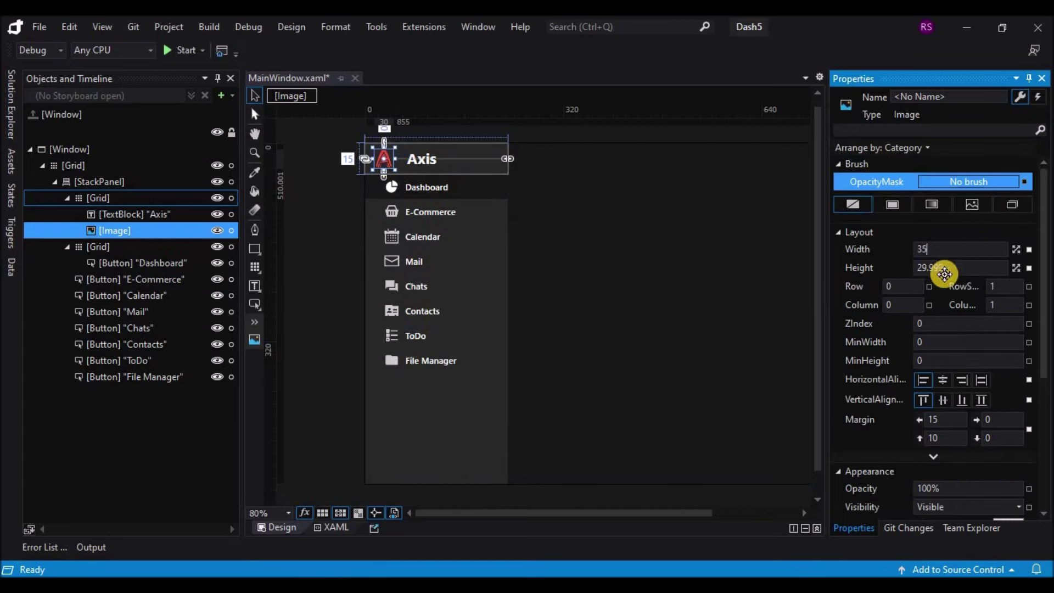
left_click(963, 269)
type("35")
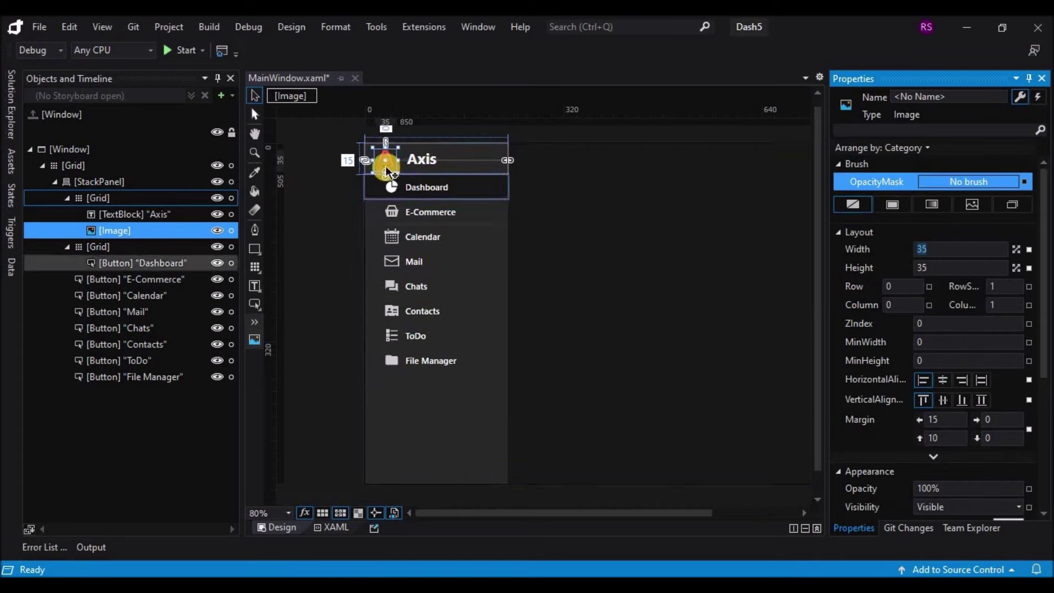
left_click(396, 165)
left_click_drag(397, 166, 440, 174)
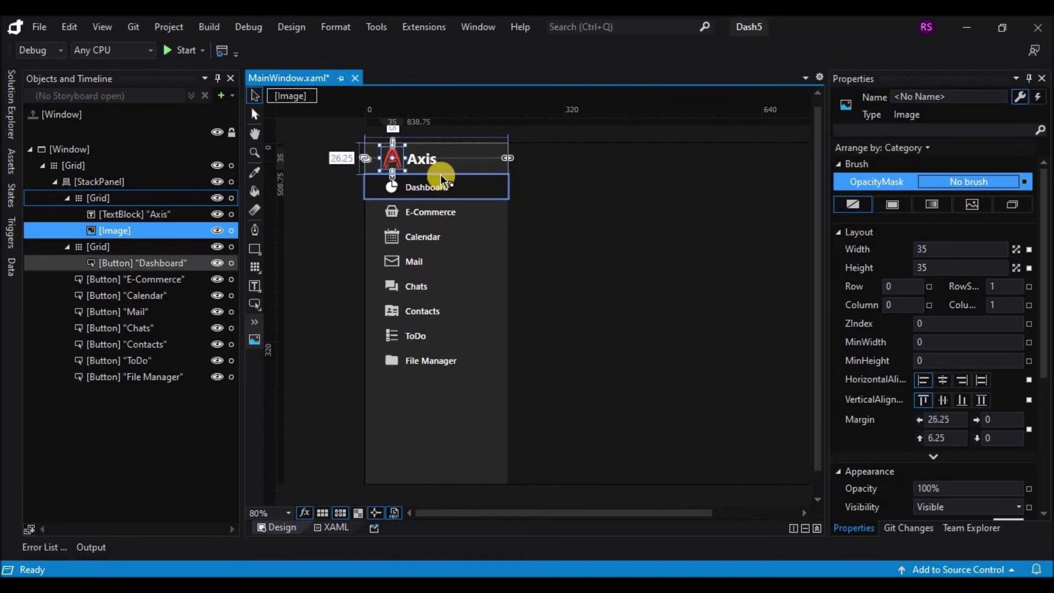
Step: Change the title text to lowercase axis and place it at a left margin of 66.25 and top margin of 6.25
left_click(423, 160)
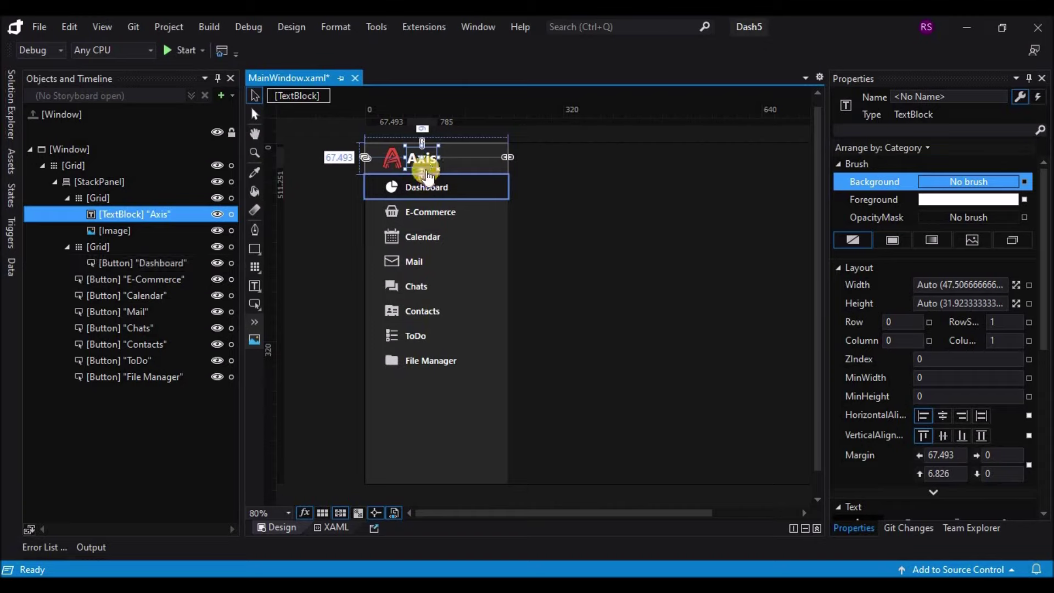
double_click(415, 159)
left_click(406, 160)
key("Delete")
type("a")
left_click(586, 211)
left_click(422, 162)
left_click_drag(426, 160, 431, 161)
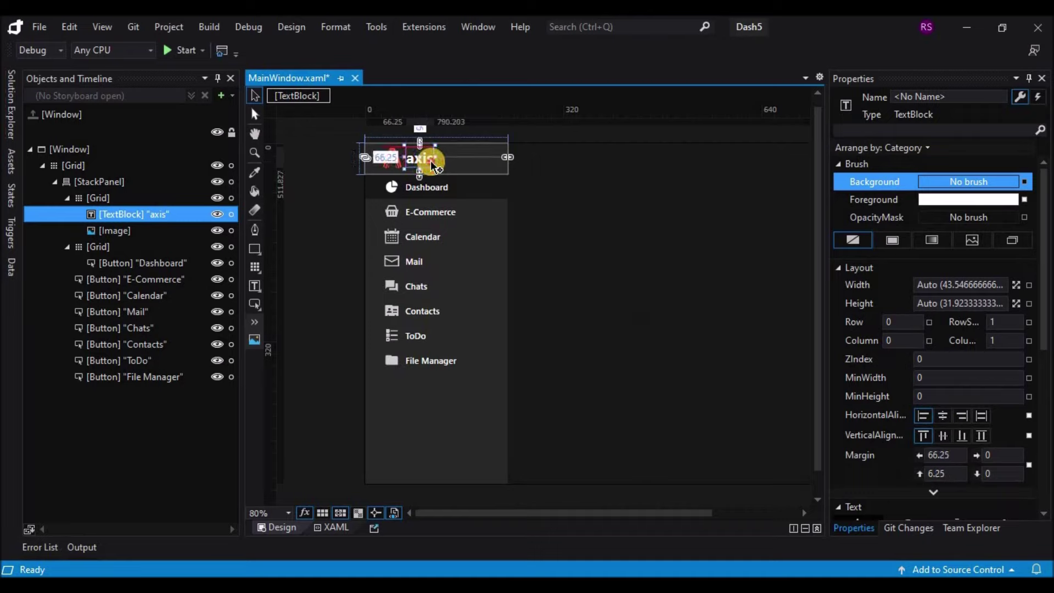
Step: Set the axis title's font size to 30 px and shift the text up to line up with the logo
left_click_drag(1042, 324, 1042, 365)
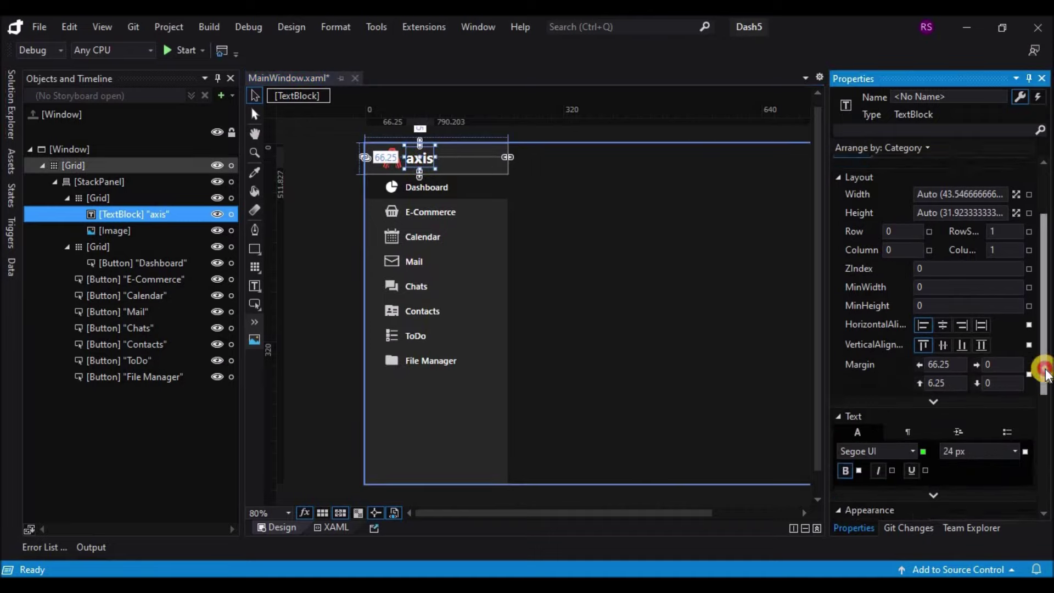
left_click(1014, 444)
left_click(952, 444)
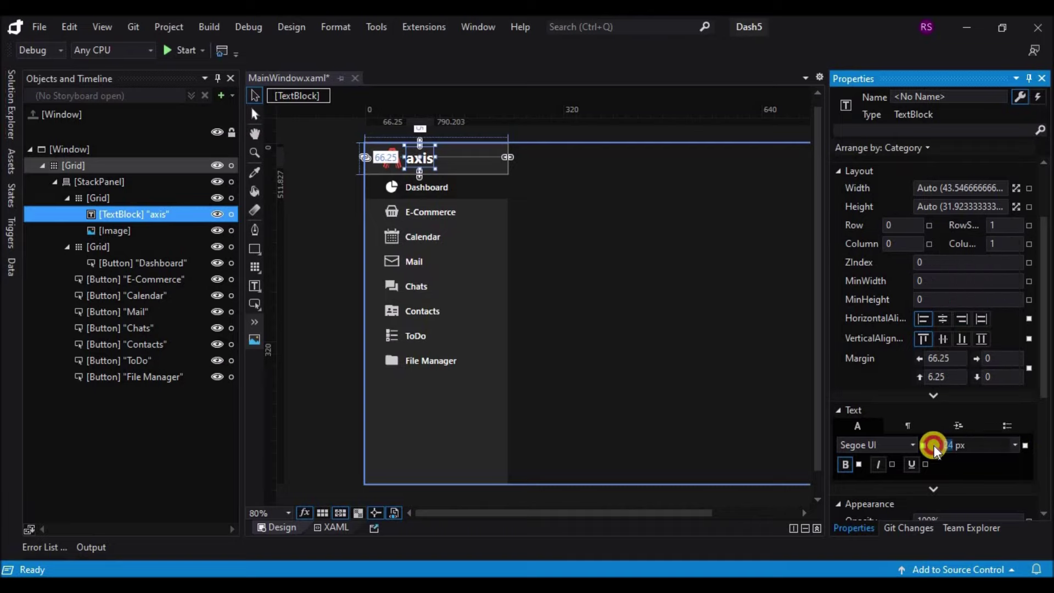
type("30")
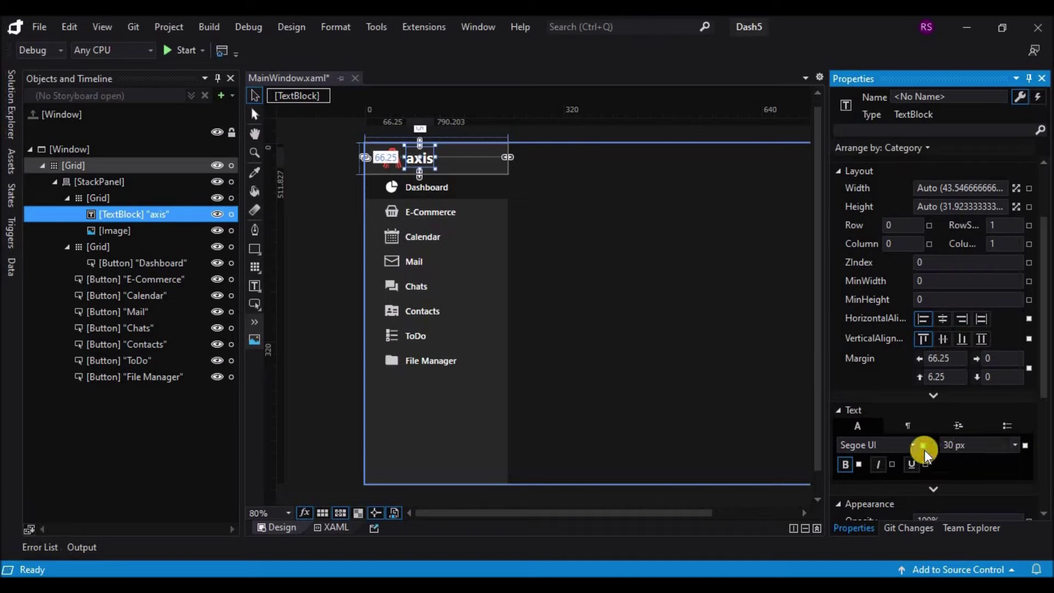
left_click(698, 322)
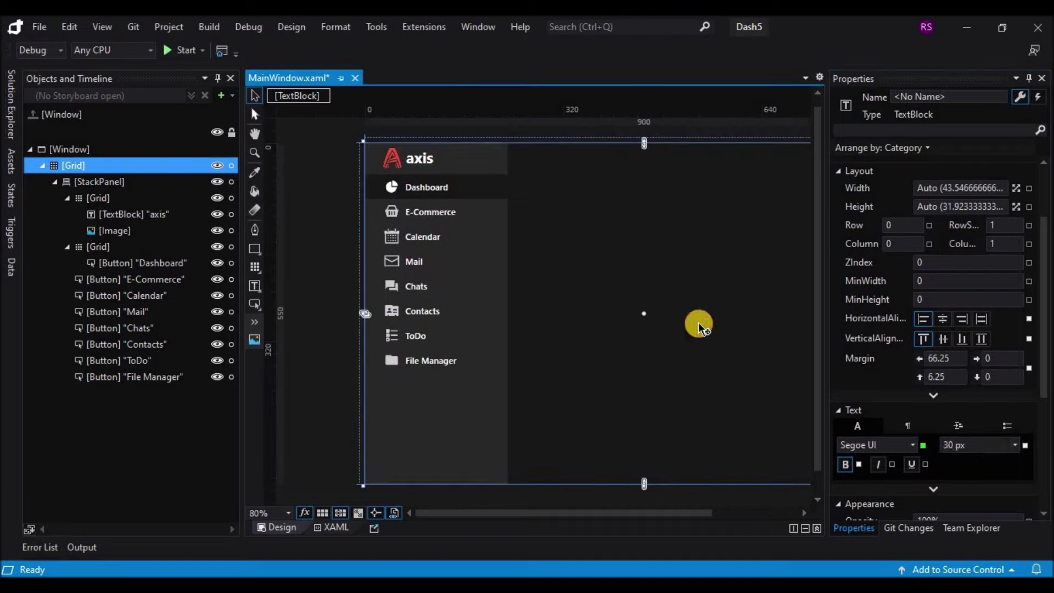
left_click(430, 163)
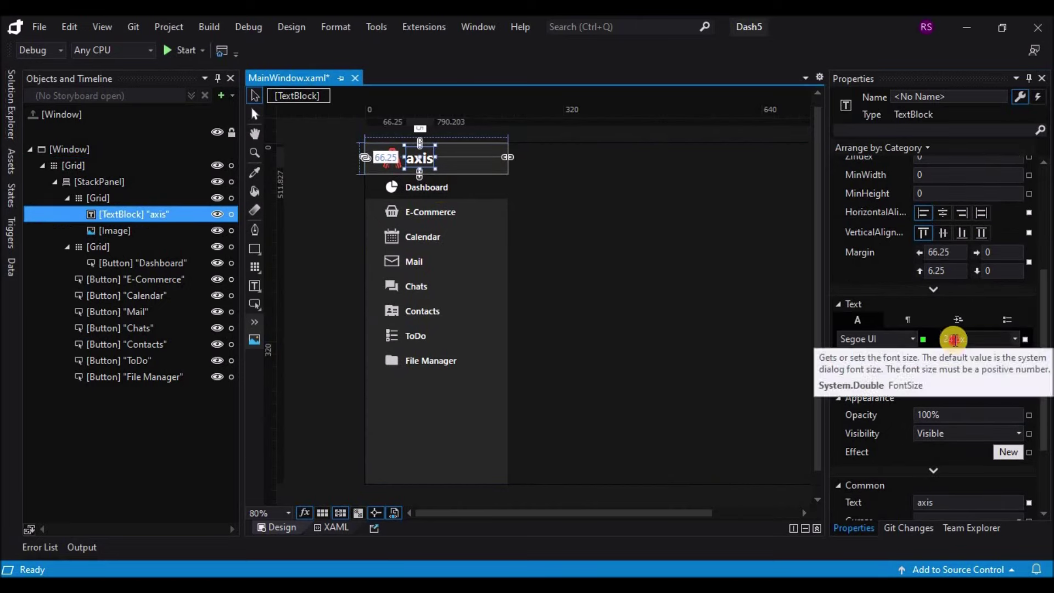
left_click(932, 339)
key("Return")
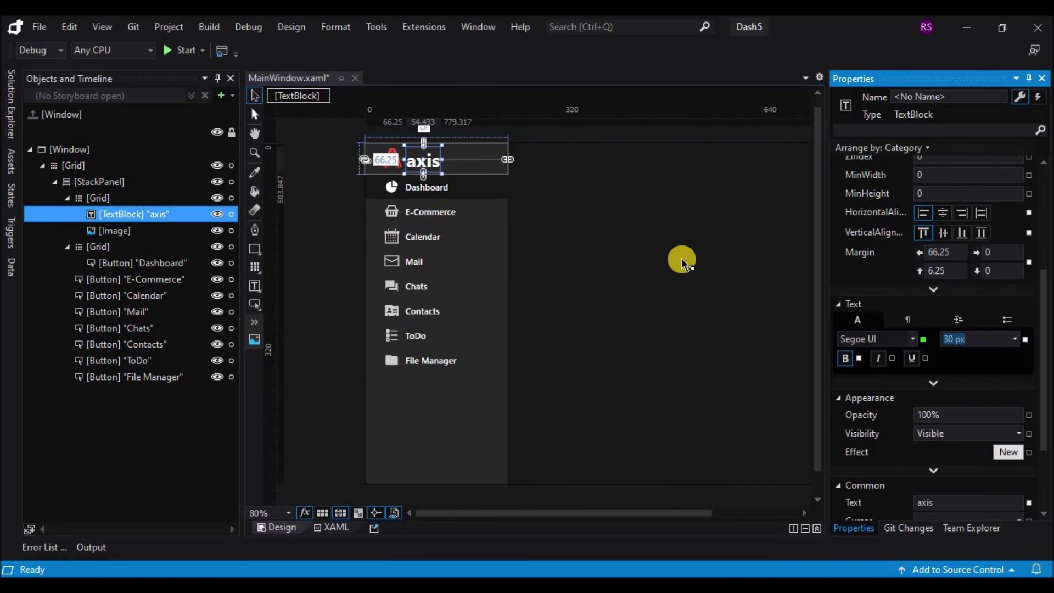
left_click(434, 171)
left_click(430, 167)
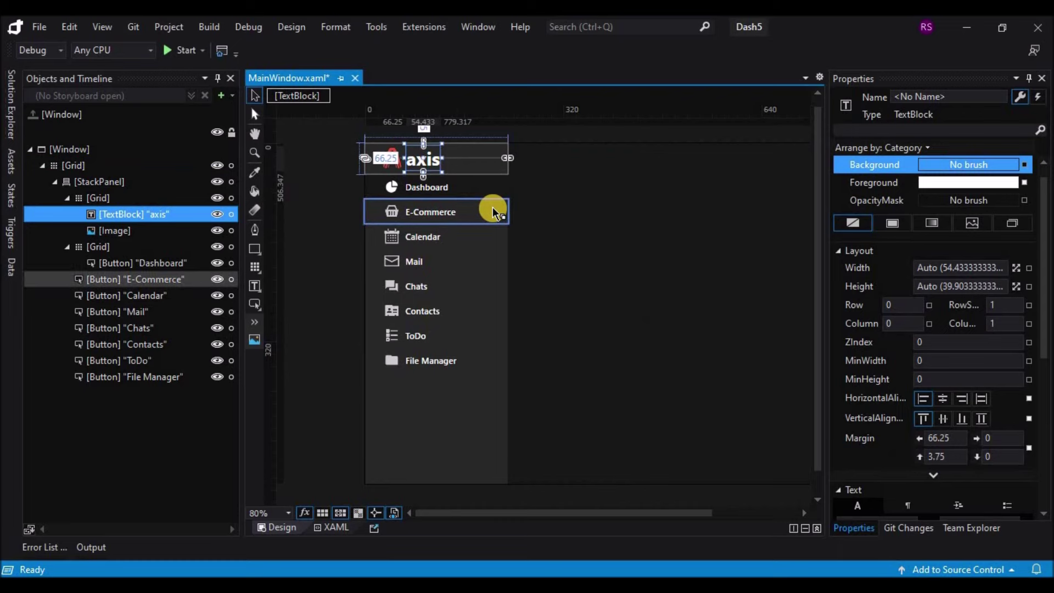
left_click(589, 285)
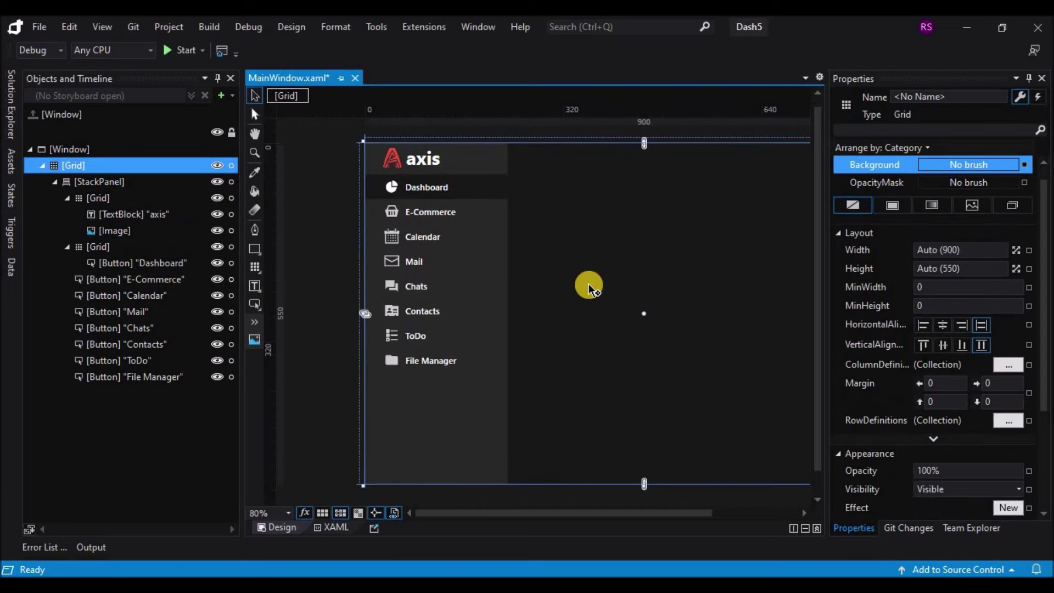
Step: Run the application to preview the side menu with its logo and title, and stop debugging
left_click(171, 50)
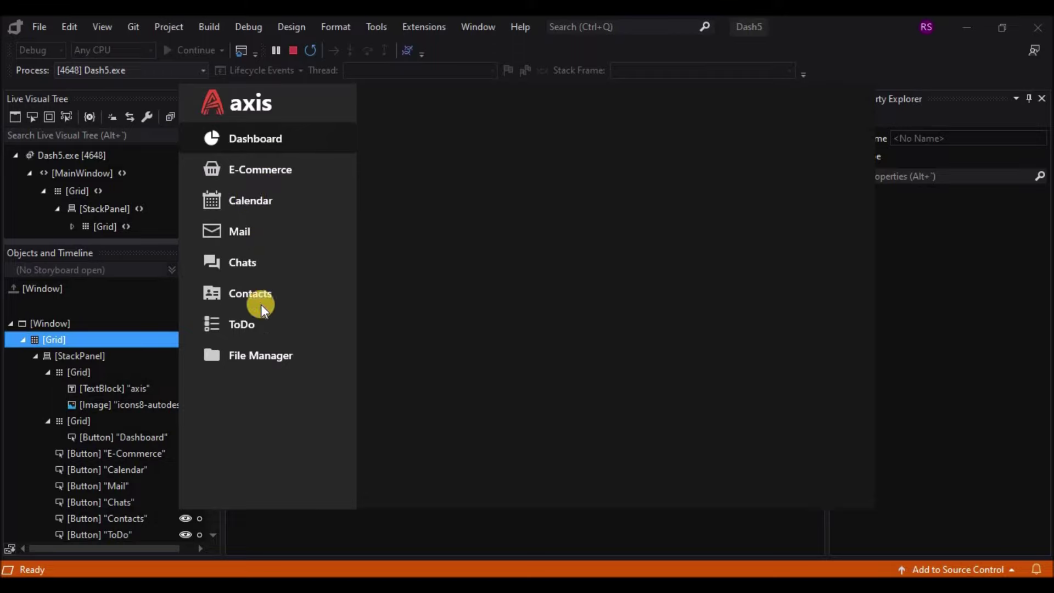
left_click(291, 52)
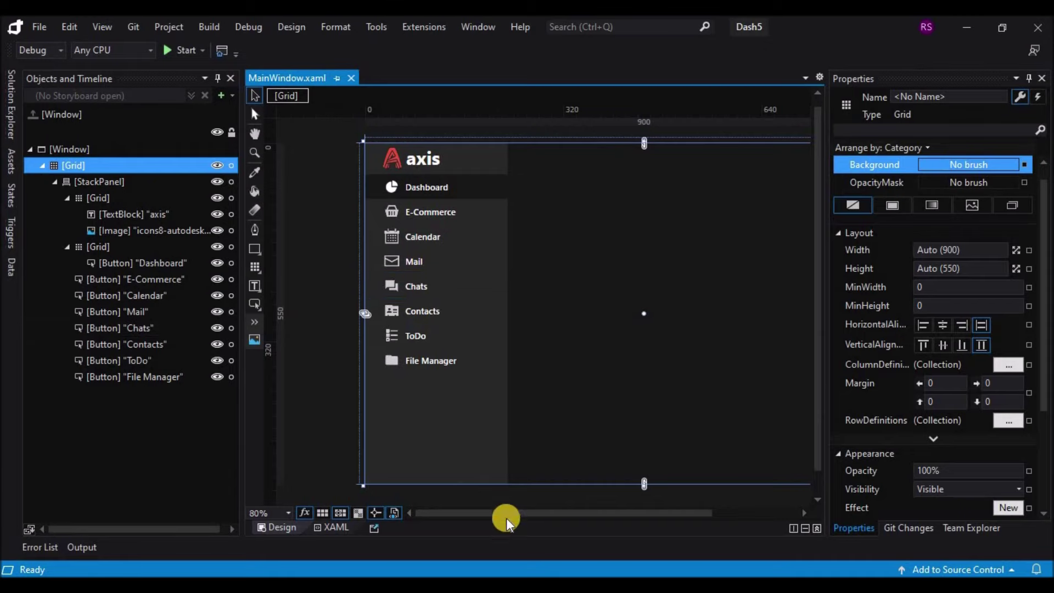
Step: Copy the Grid holding the logo and title from the StackPanel and paste it into the root Grid
left_click_drag(529, 513, 584, 506)
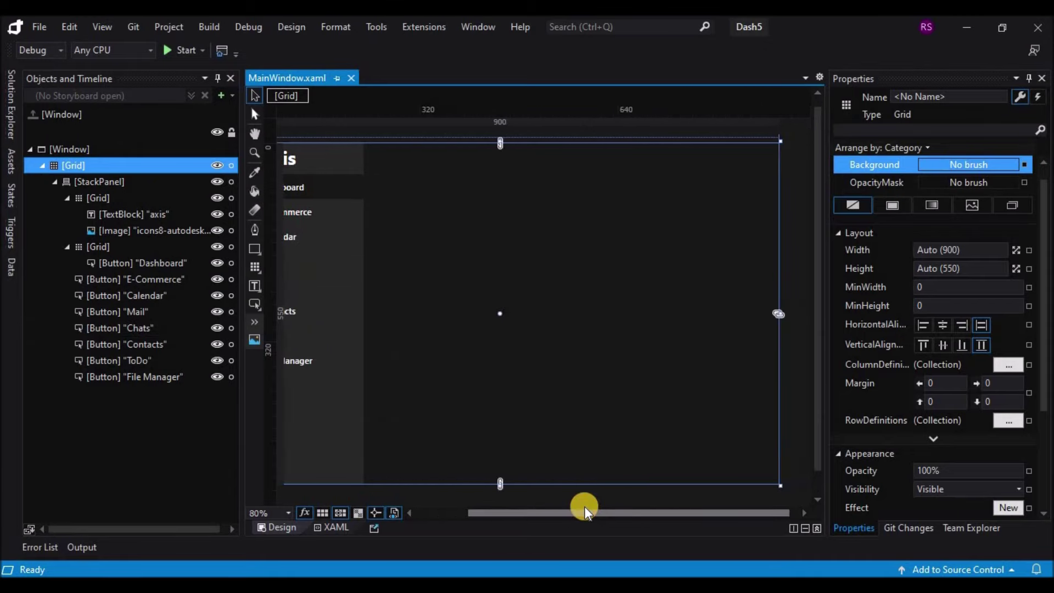
left_click(341, 164)
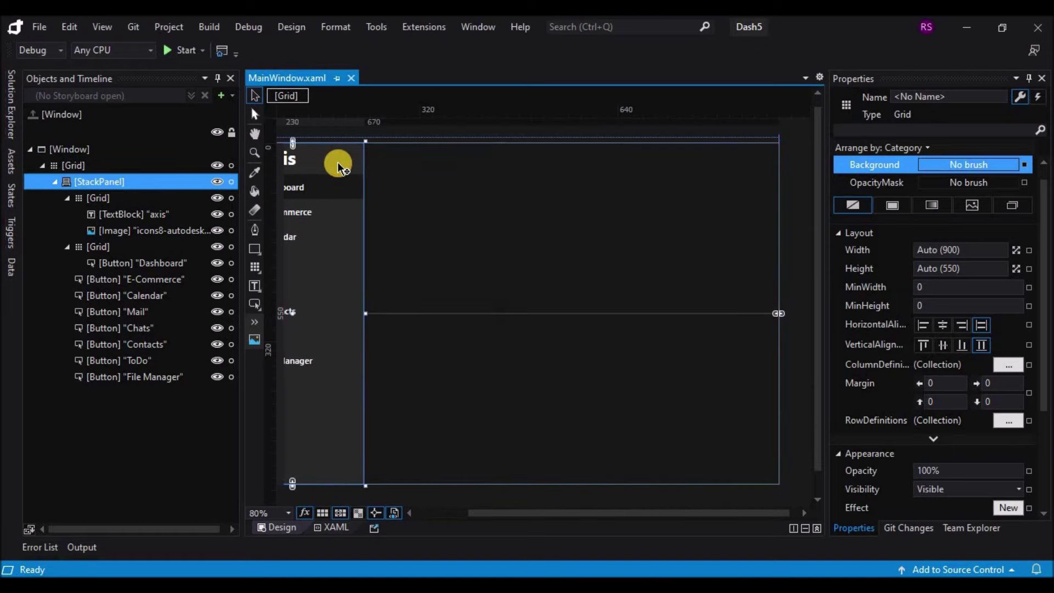
left_click(117, 198)
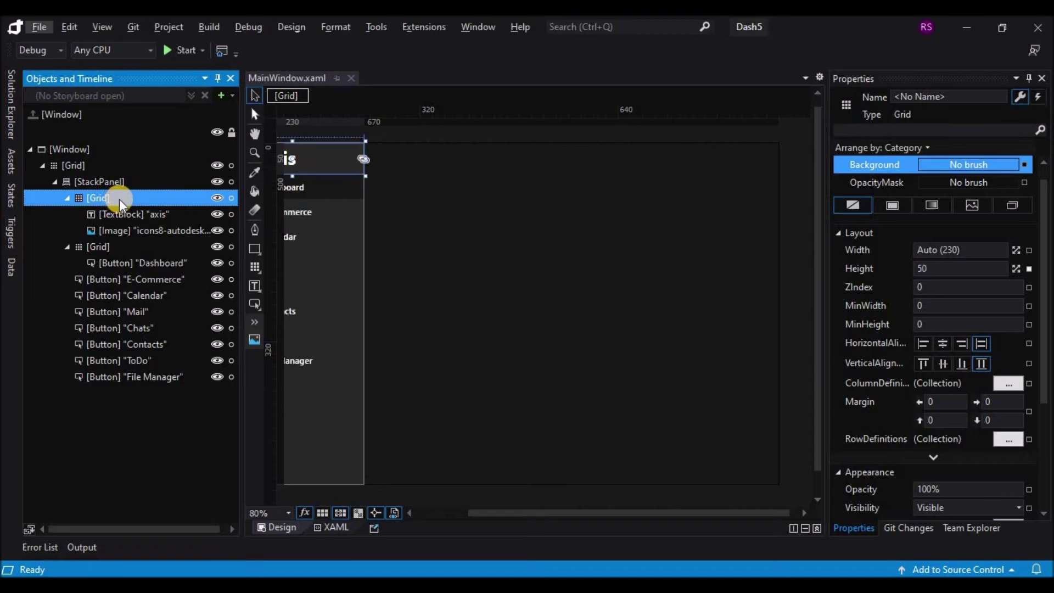
left_click(84, 168)
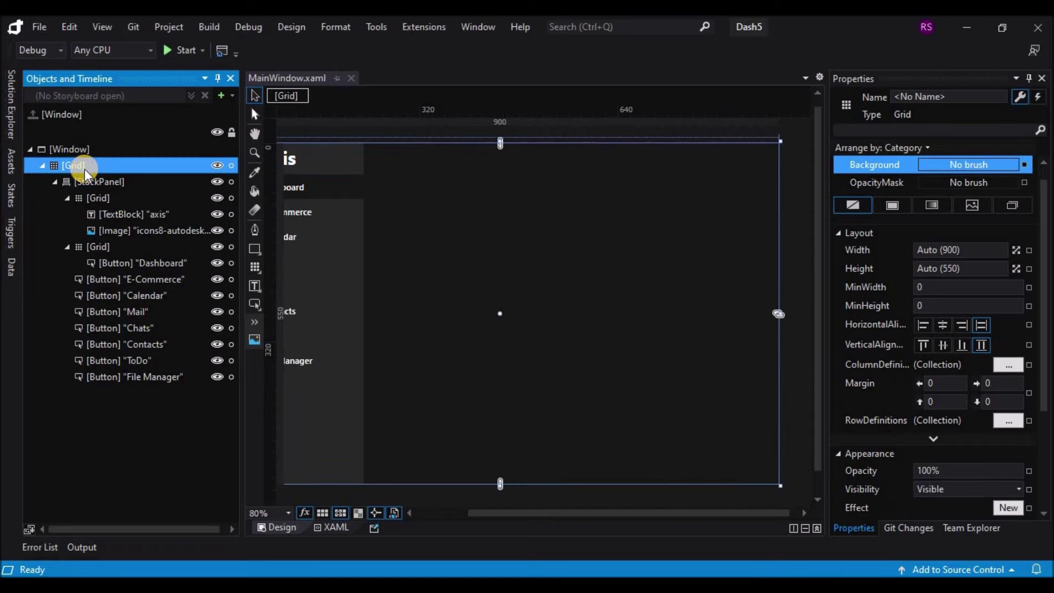
key("ctrl+v")
Step: Move the pasted Grid beside the side menu at a left margin of 230 and stretch it to the window's right edge, 670 wide
left_click(325, 164)
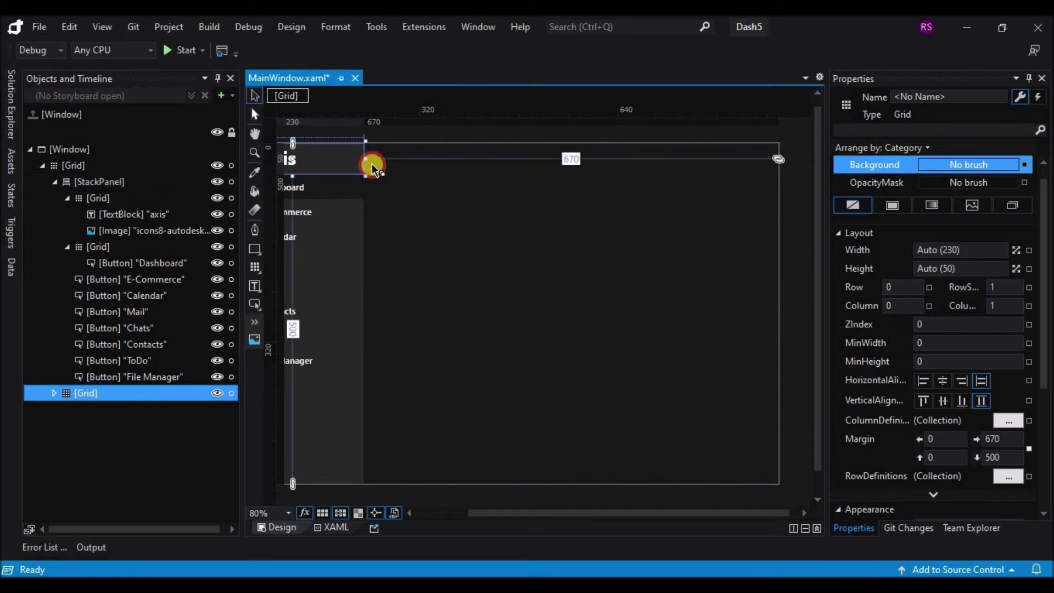
left_click(153, 401)
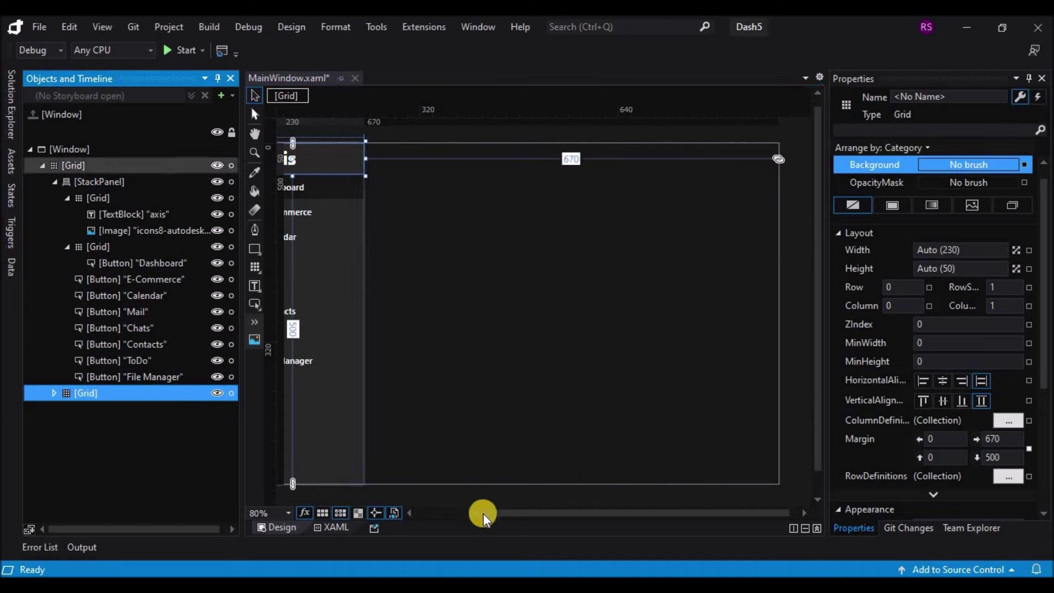
left_click_drag(471, 512, 420, 512)
left_click_drag(311, 167, 448, 160)
left_click_drag(595, 511, 661, 487)
left_click_drag(544, 159, 763, 159)
Step: Delete the logo Image and the axis TextBlock from the copied Grid
left_click(391, 163)
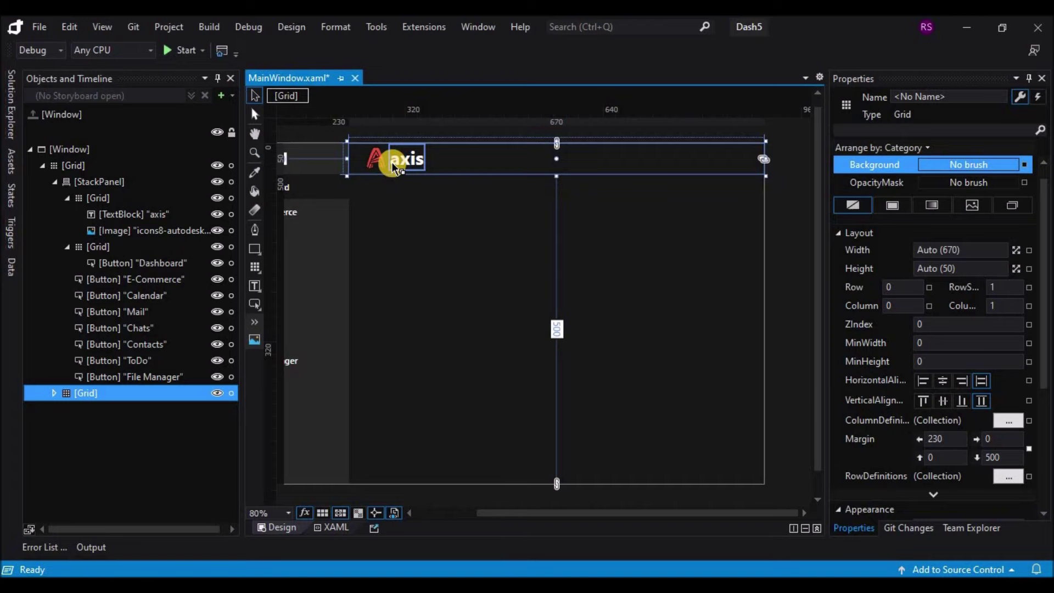
double_click(377, 164)
key("Delete")
left_click(414, 169)
key("Delete")
Step: Give the empty header Grid a solid Background of #FF292929, sampled from the side menu with the color eyedropper
left_click(407, 167)
scroll(1026, 216, "up", 1)
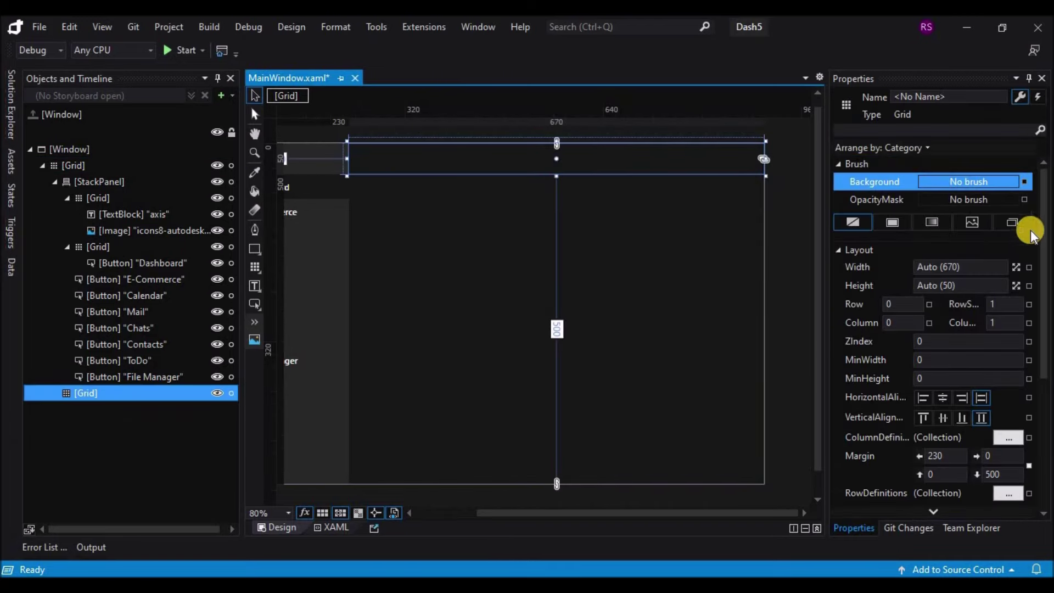
left_click(892, 222)
left_click(944, 364)
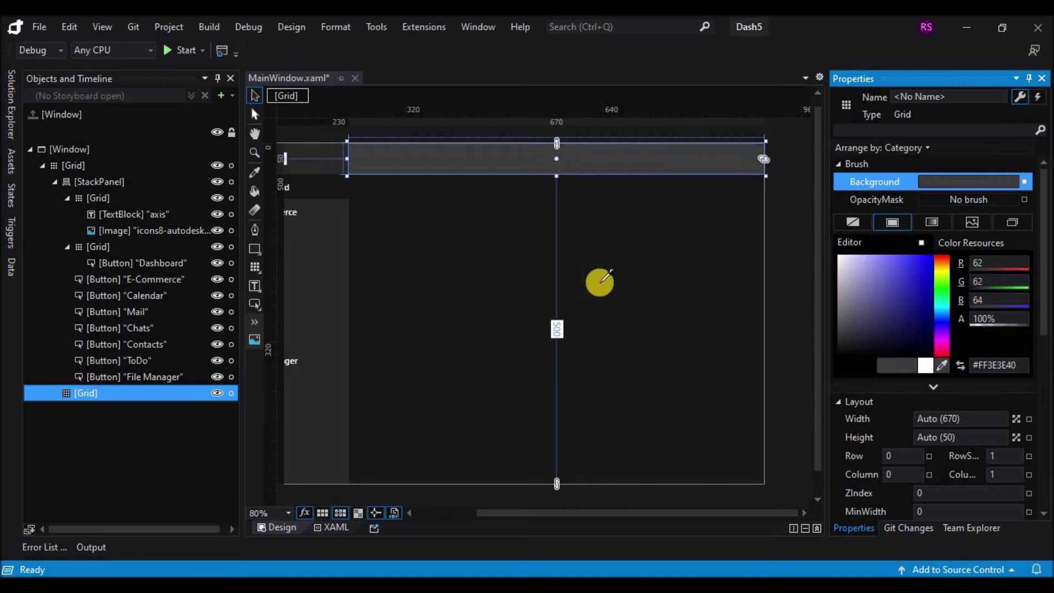
left_click(332, 167)
left_click(428, 218)
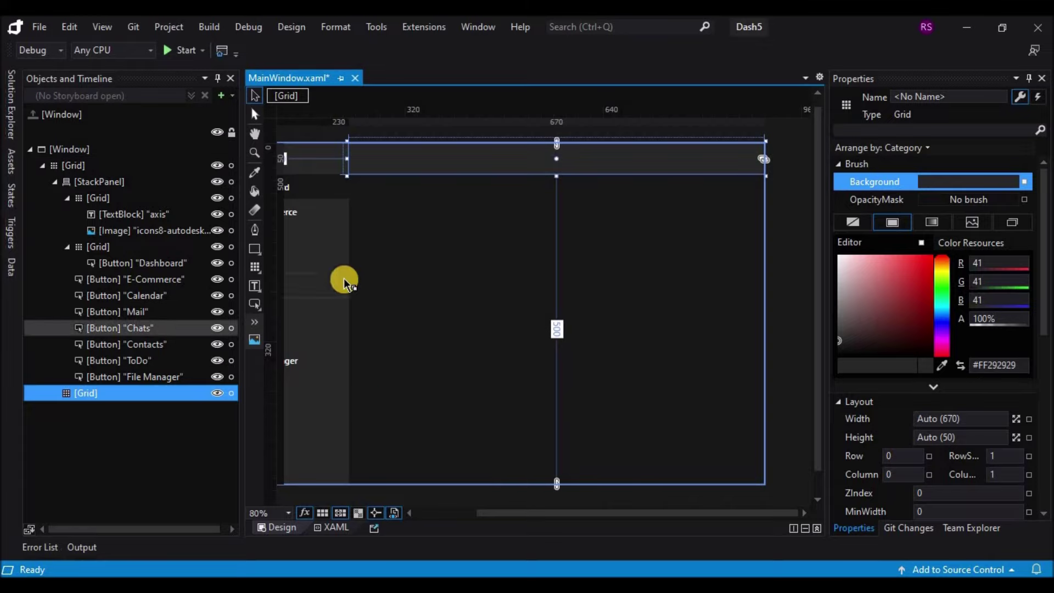
Step: Select the root Grid as the container for new elements
left_click(75, 165)
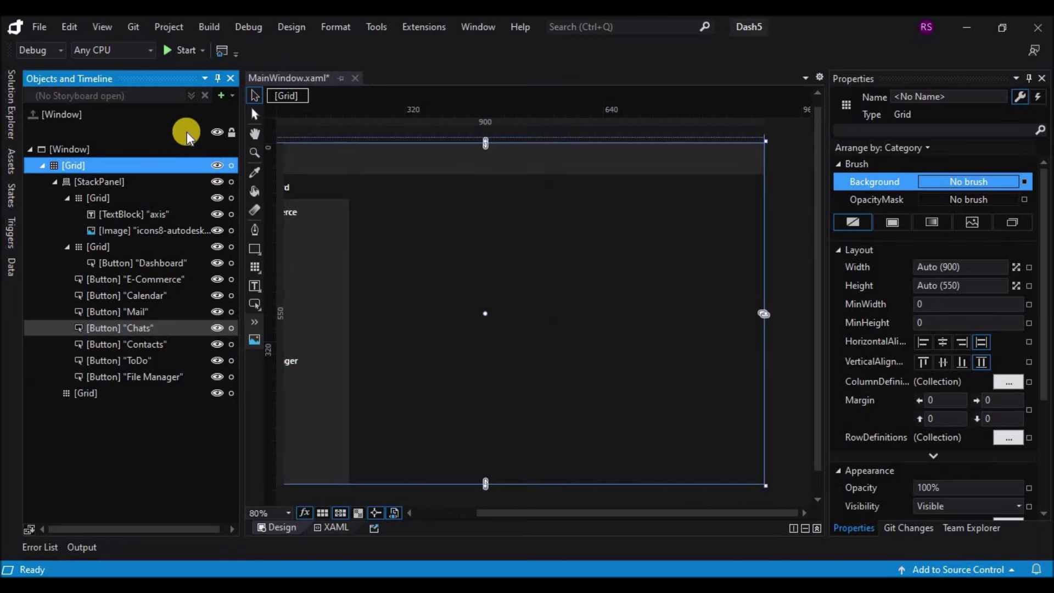
left_click(254, 322)
key("ctrl+a")
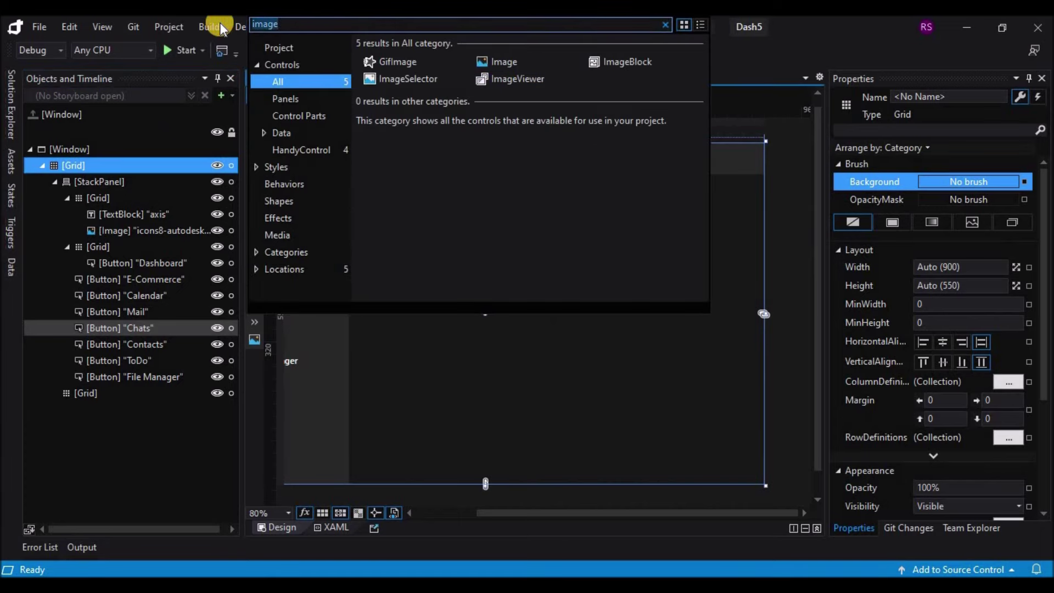
type("cd")
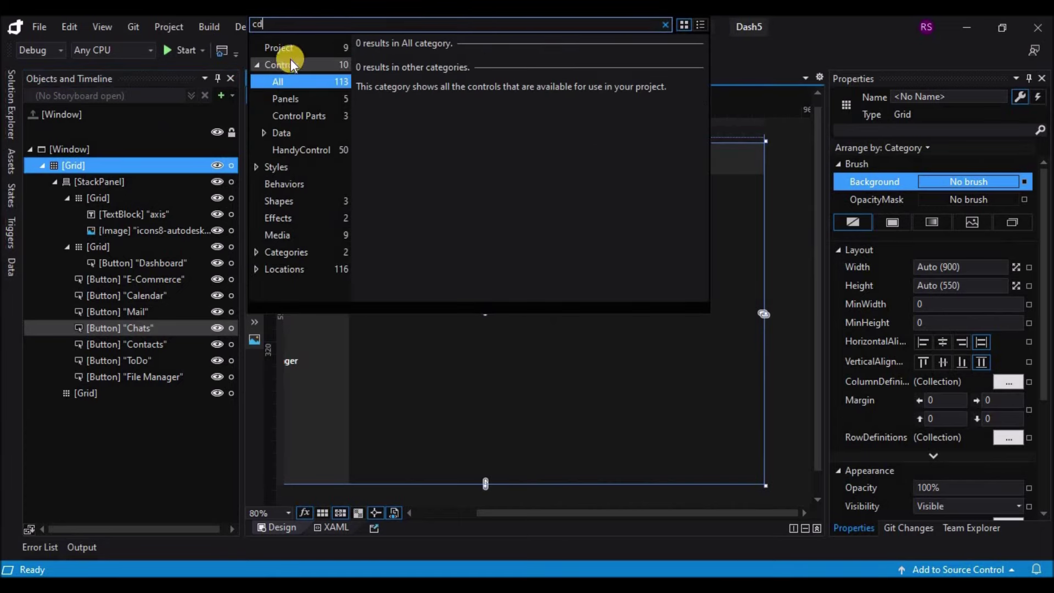
Step: Draw a #FF292929 rectangle about 200 by 115 below the header bar at margin 250,90, with its corners rounded to radius 5
left_click(264, 252)
left_click(259, 250)
left_click_drag(361, 199, 485, 269)
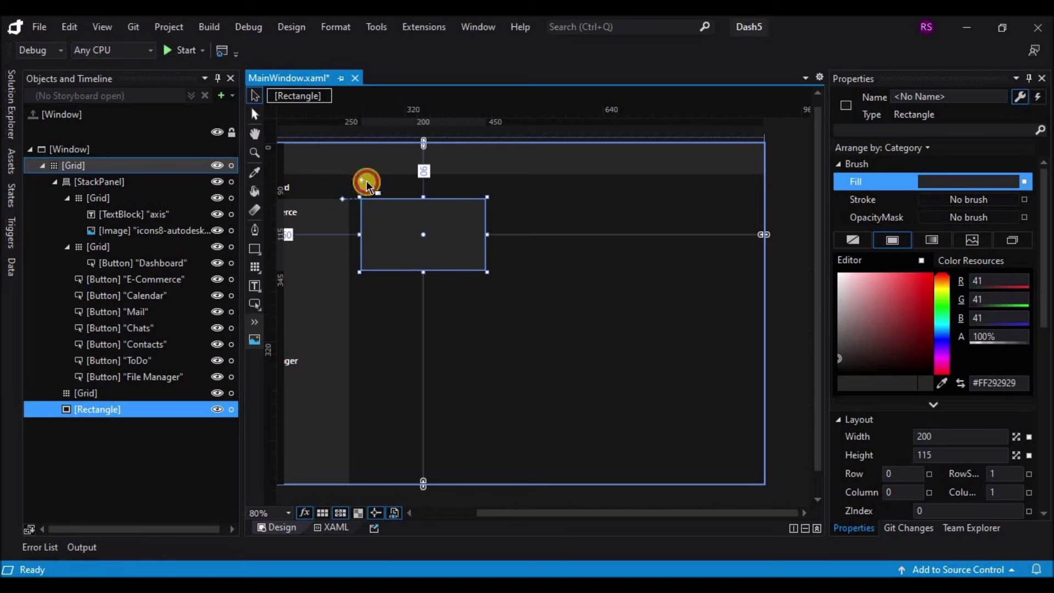
left_click(427, 242)
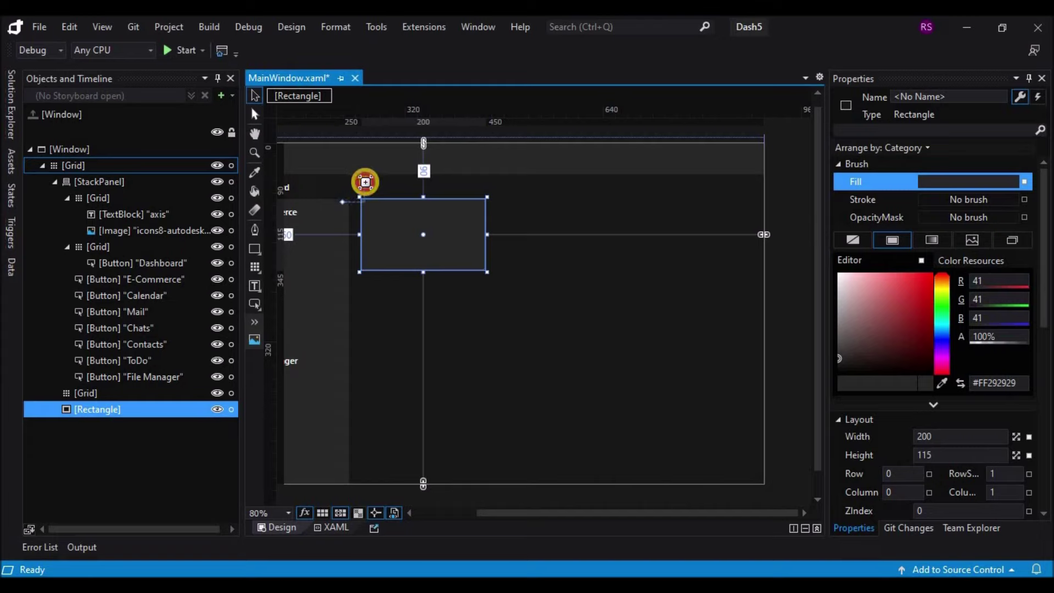
Step: Duplicate the rectangle twice and line the copies up in the same row at left margins of 465 and 681.25
left_click(517, 308)
left_click(419, 248)
left_click_drag(443, 255, 711, 258)
left_click(597, 315)
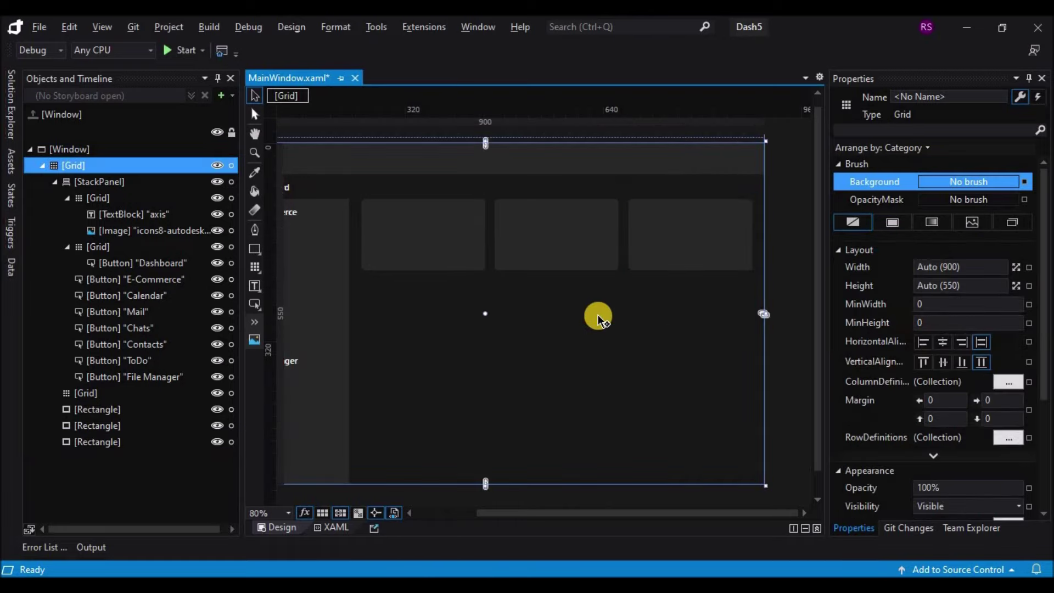
Step: Paste a copy of the first card below it at margin 250,230 and enlarge it to 395 by 310
left_click(427, 242)
key("ctrl+v")
left_click_drag(423, 301, 429, 343)
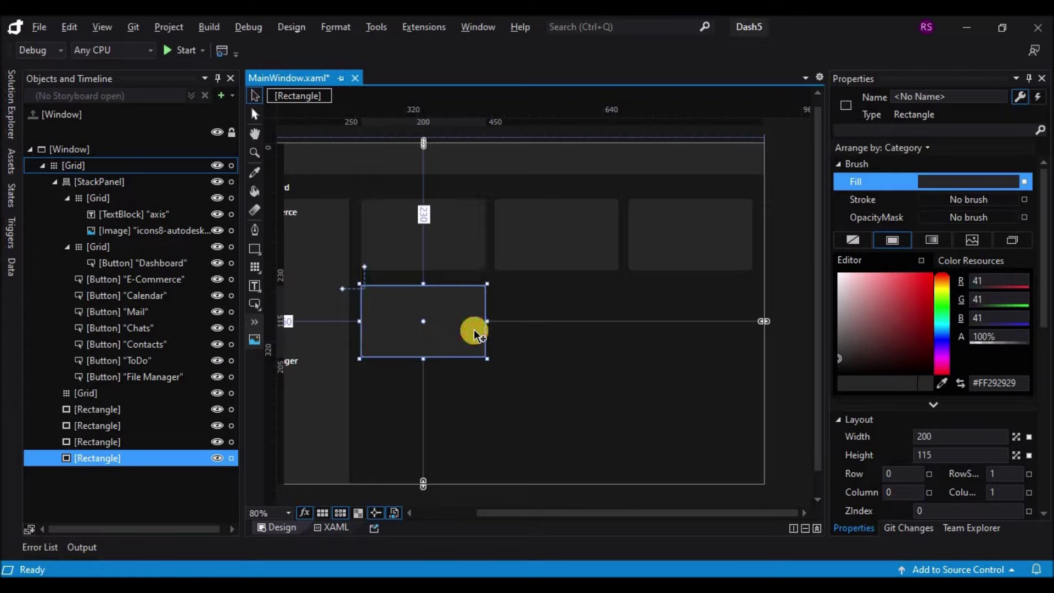
left_click_drag(487, 321, 607, 319)
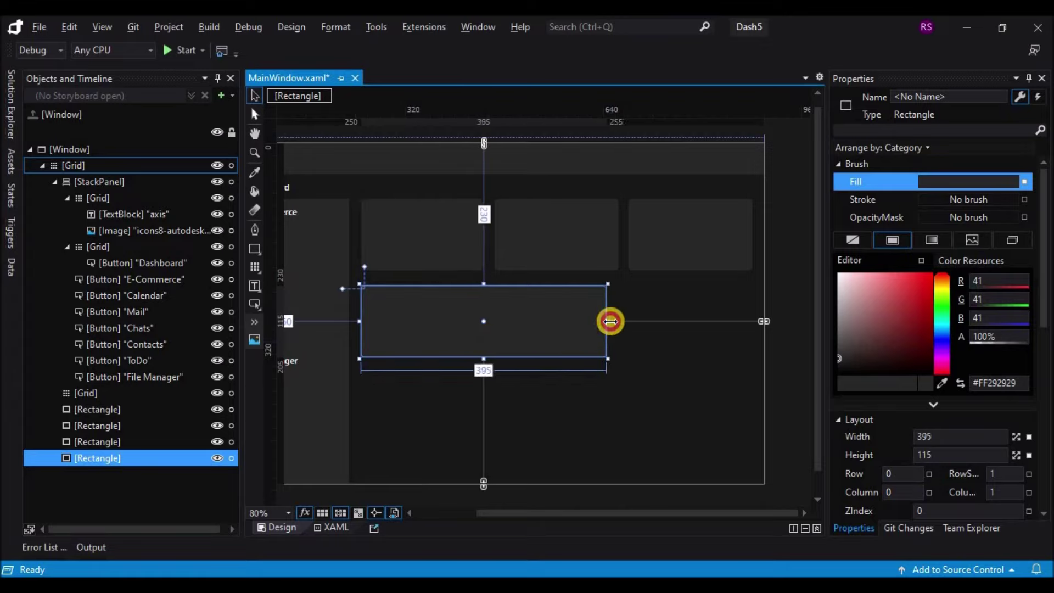
left_click_drag(482, 362, 485, 479)
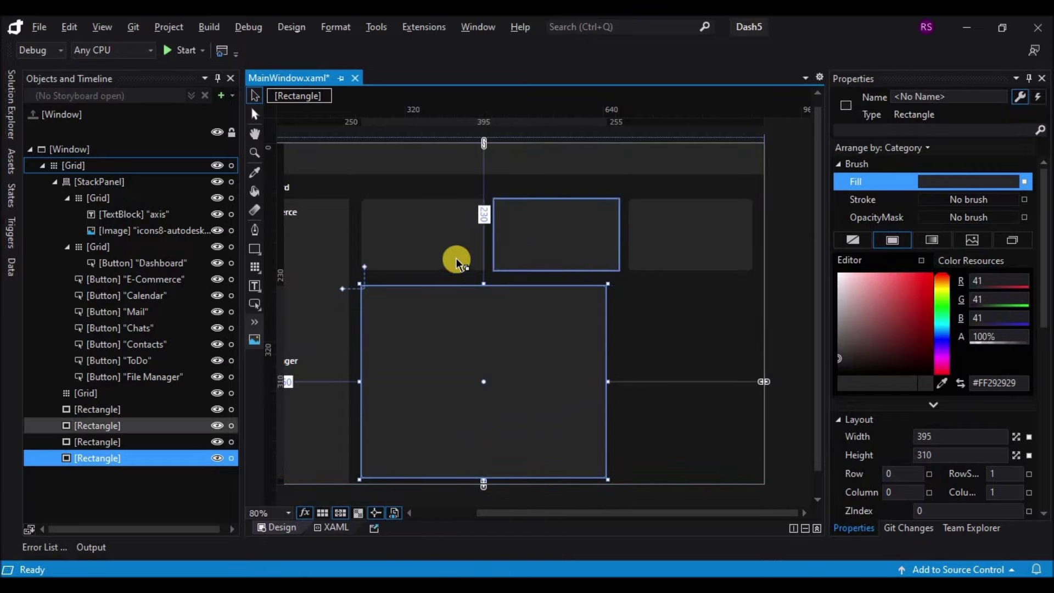
Step: Widen the large lower rectangle until it lines up with the right edge of the middle card
left_click(441, 256)
left_click(566, 360)
left_click_drag(607, 380, 604, 379)
Step: Place a copy of the third card beneath it at margin 681.25,230 and stretch the copy to a height of 310
left_click(675, 253)
left_click_drag(675, 253, 698, 480)
left_click(785, 354)
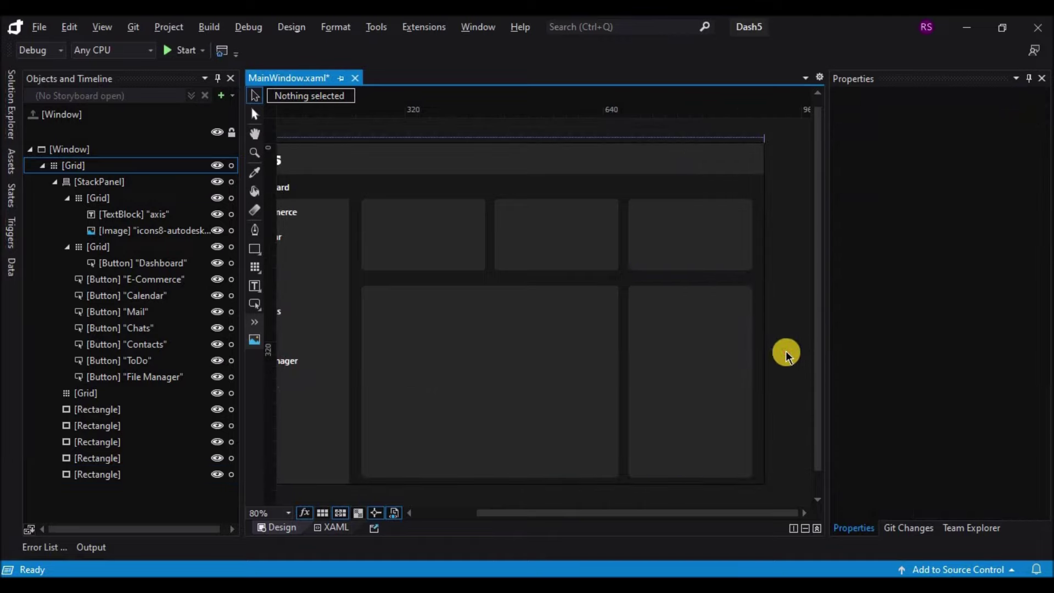
mouse_move(630, 513)
left_mouse_down()
mouse_move(581, 518)
mouse_move(630, 508)
left_mouse_up()
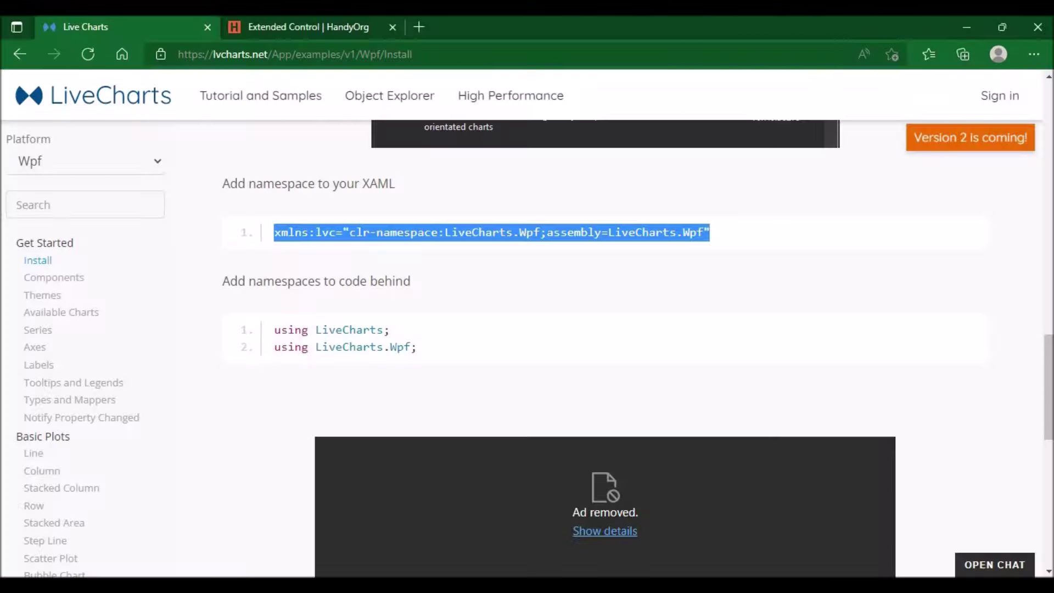
Step: Switch to the browser, open the SearchBar page of the HandyControl extended controls documentation, and copy a SearchBar sample line
left_click(292, 30)
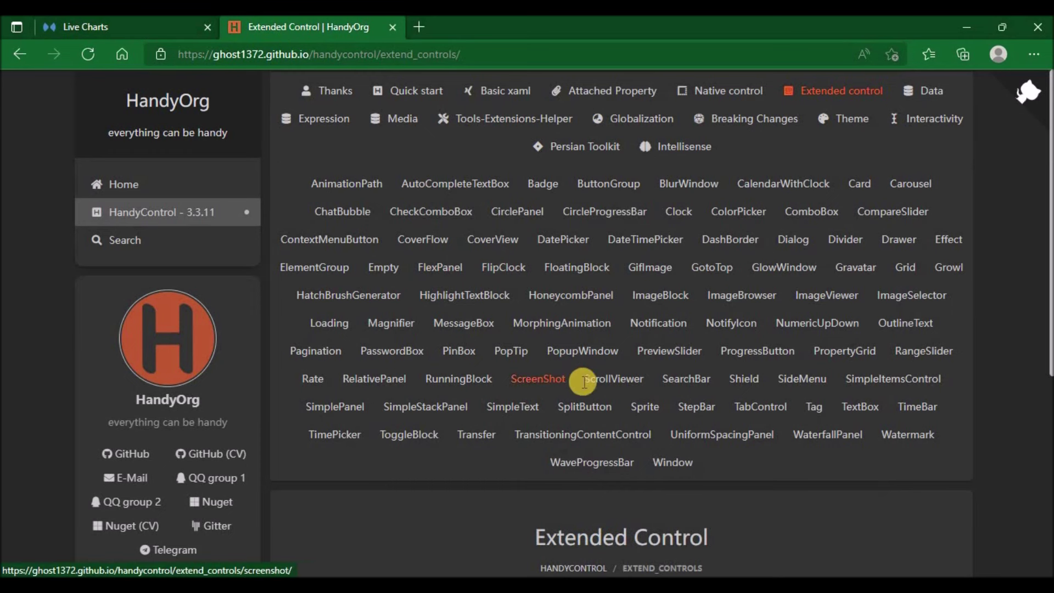
left_click(688, 382)
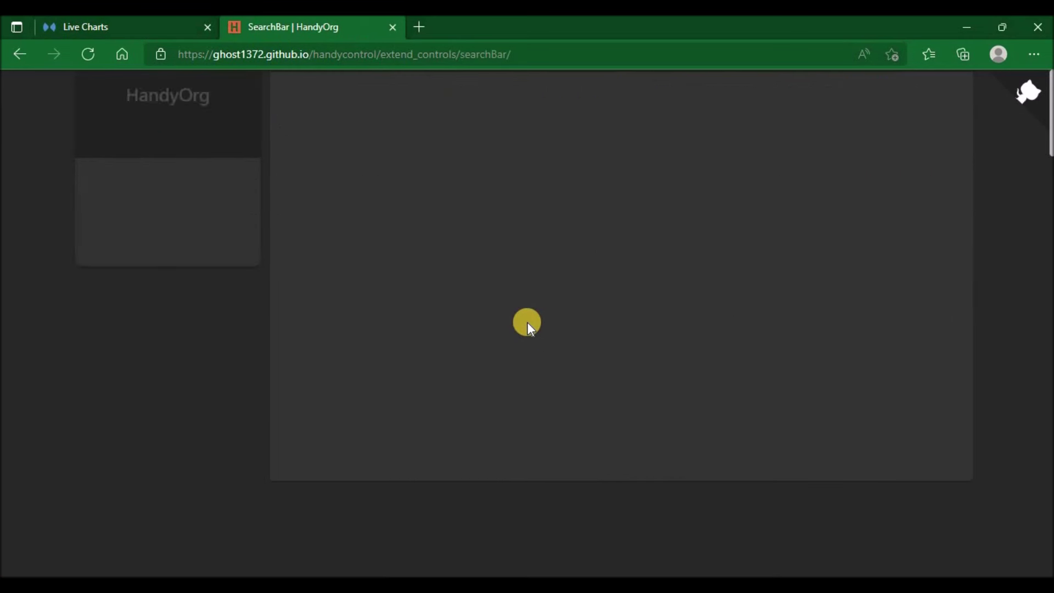
scroll(539, 264, "down", 20)
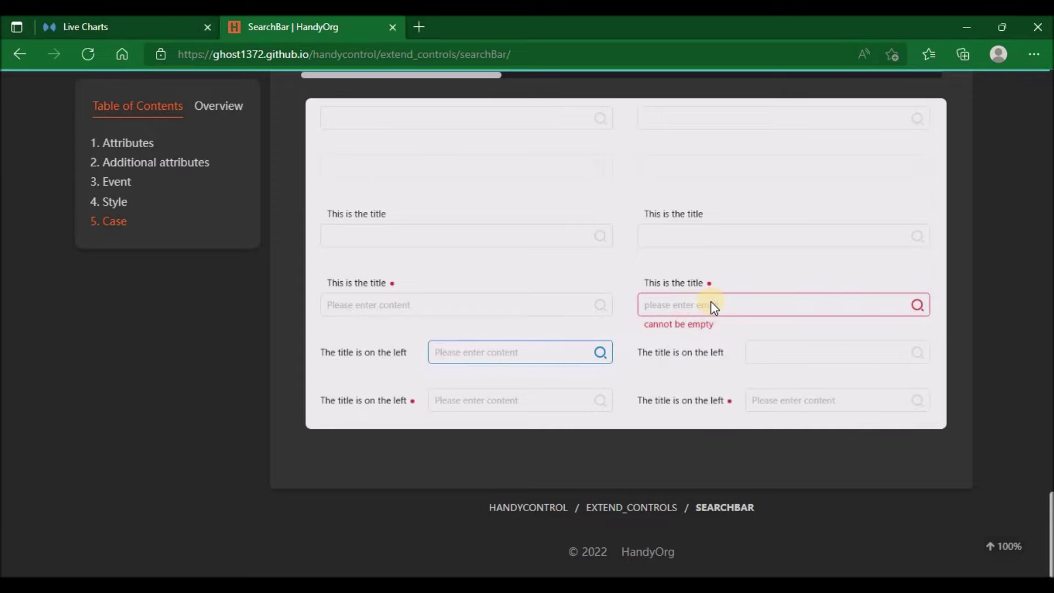
scroll(627, 311, "up", 7)
left_click_drag(447, 453, 473, 450)
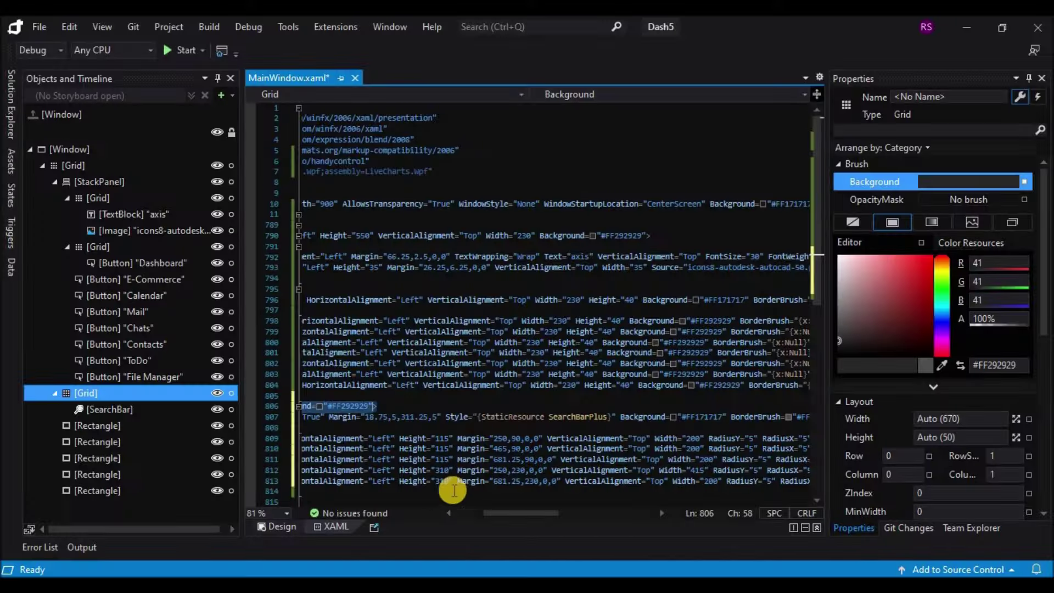
Step: Put the copied hc:SearchBar markup with placeholder PlsEnterContent and title TitleDemoStr1 inside the header Grid in the XAML
left_click_drag(504, 520, 406, 514)
left_click_drag(356, 416, 834, 428)
left_click_drag(559, 515, 418, 515)
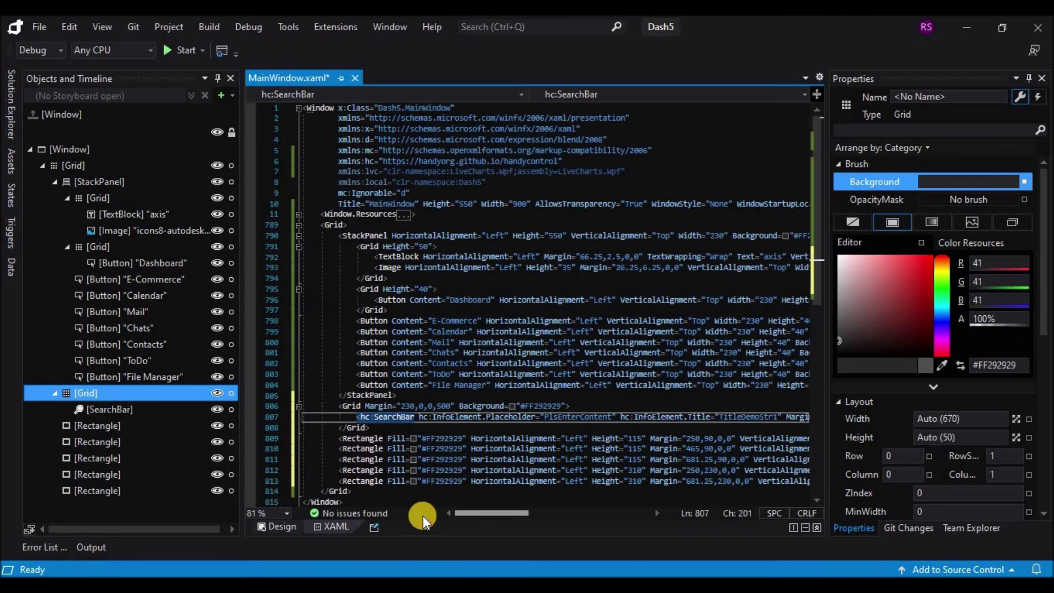
Step: Stretch the header Grid's SearchBar downward to a height of 273 in the visual designer
left_click(278, 526)
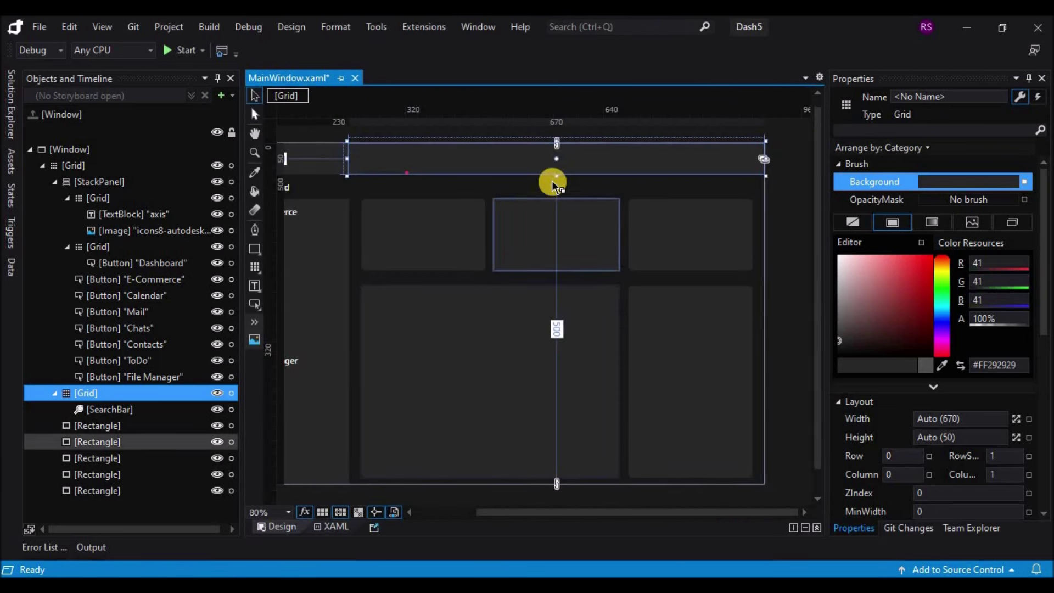
left_click(175, 407)
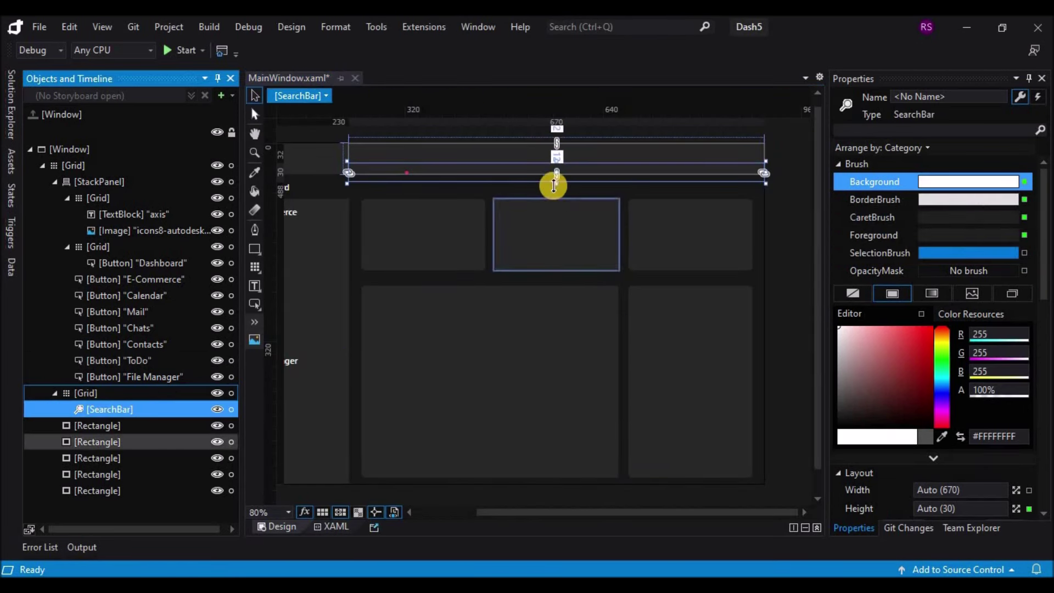
left_click_drag(557, 219, 562, 333)
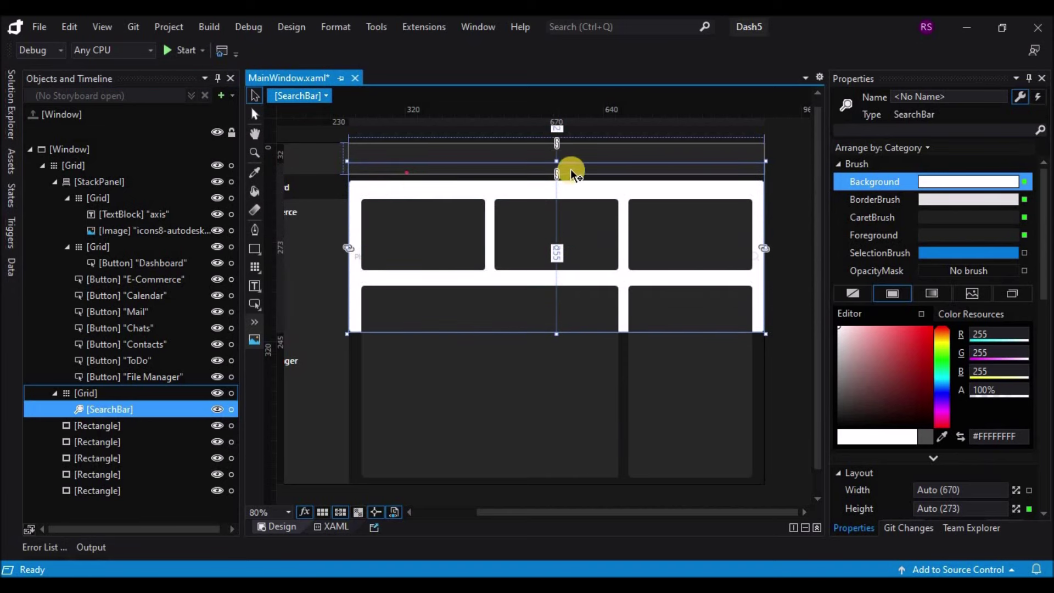
Step: Delete the hc:InfoElement.Title attribute from the SearchBar markup in the XAML
left_click(336, 525)
left_click_drag(621, 417, 790, 417)
key("Delete")
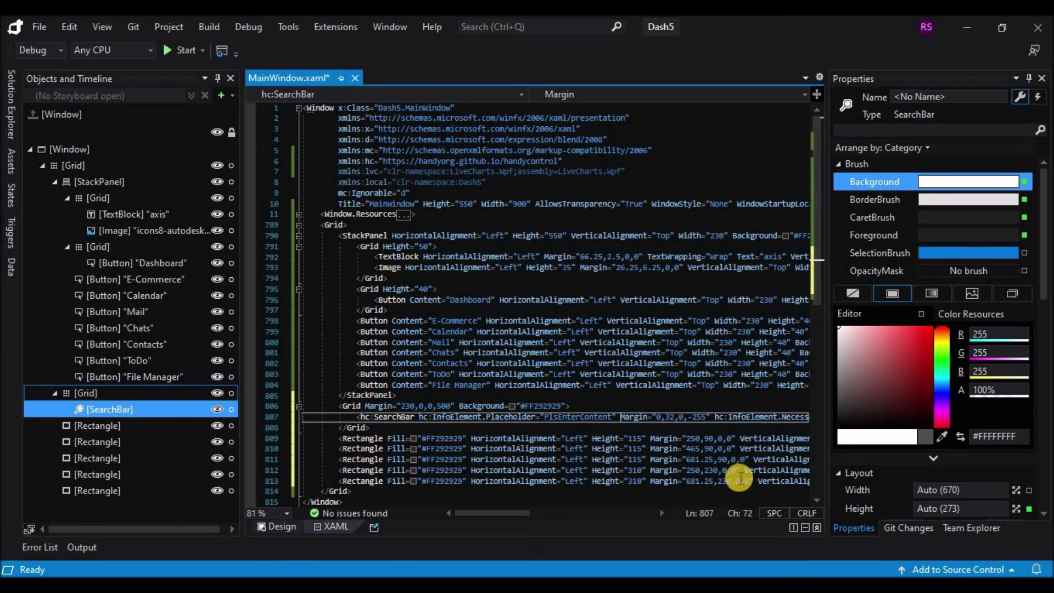
Step: Fit the SearchBar into the header bar at margins 17.5,5,280,5, making it 372.5 wide and 40 high
left_click(282, 525)
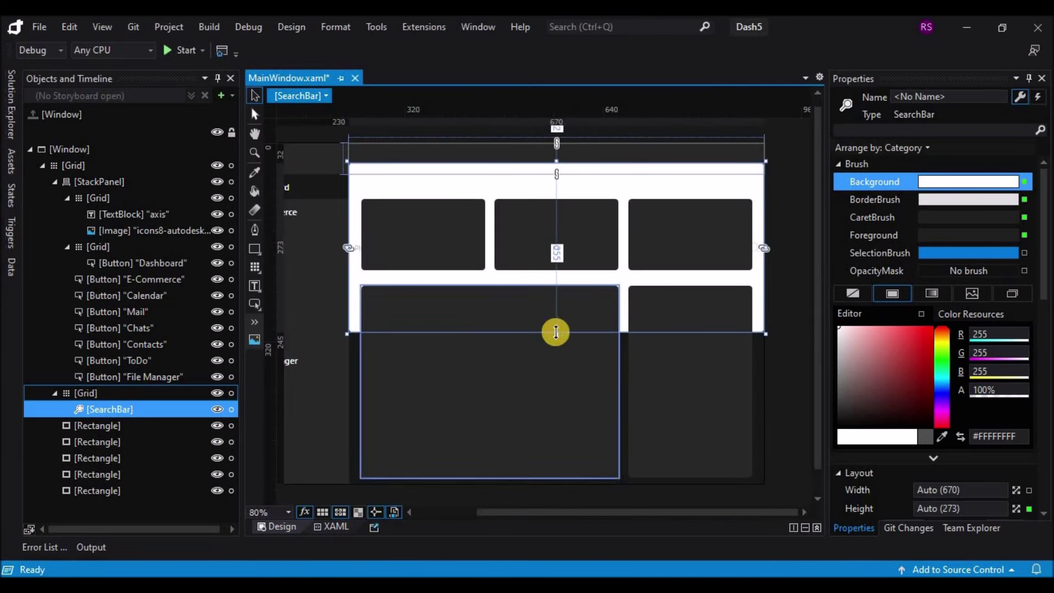
left_click(543, 236)
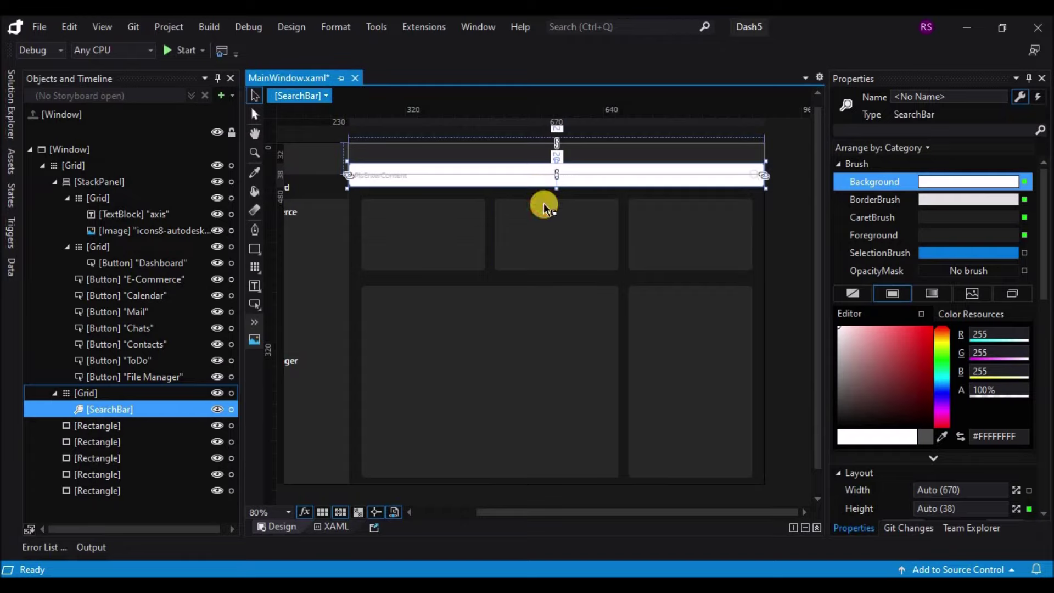
left_click(556, 151)
left_click_drag(557, 147, 556, 147)
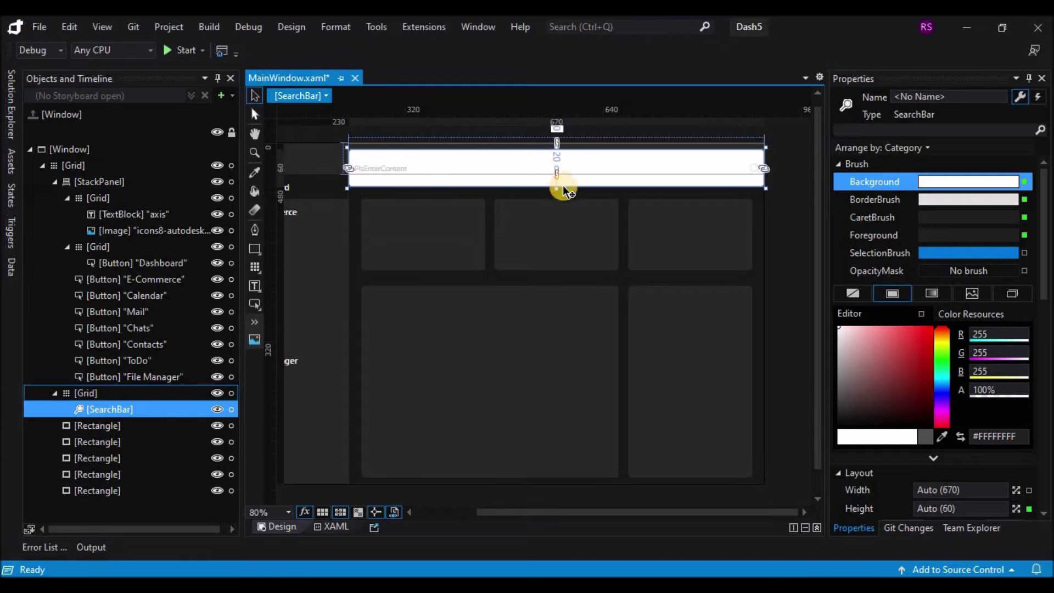
left_click_drag(556, 189, 555, 176)
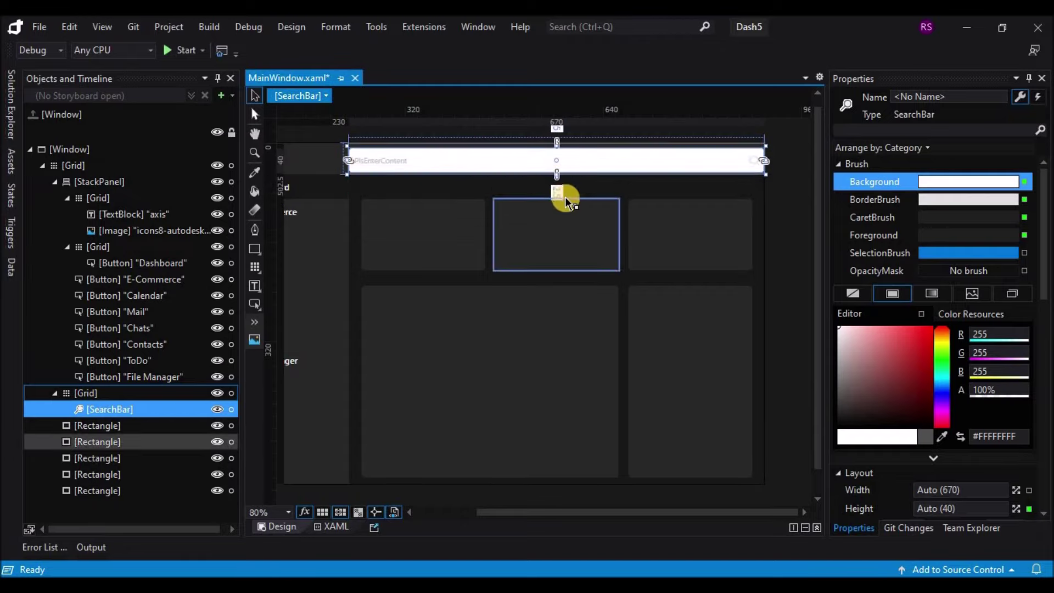
left_click_drag(348, 159, 356, 158)
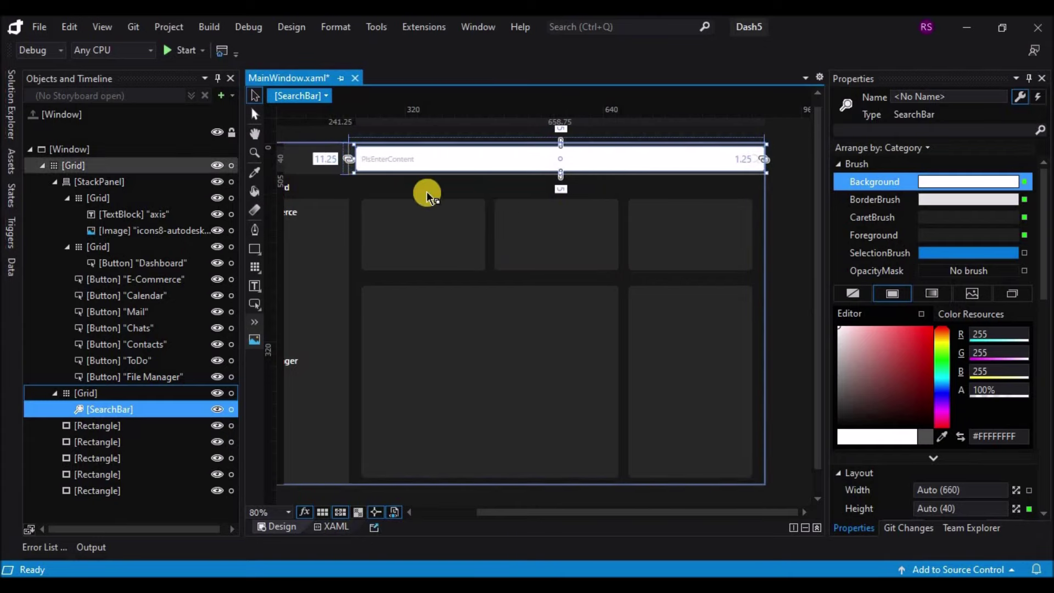
left_click_drag(764, 160, 595, 163)
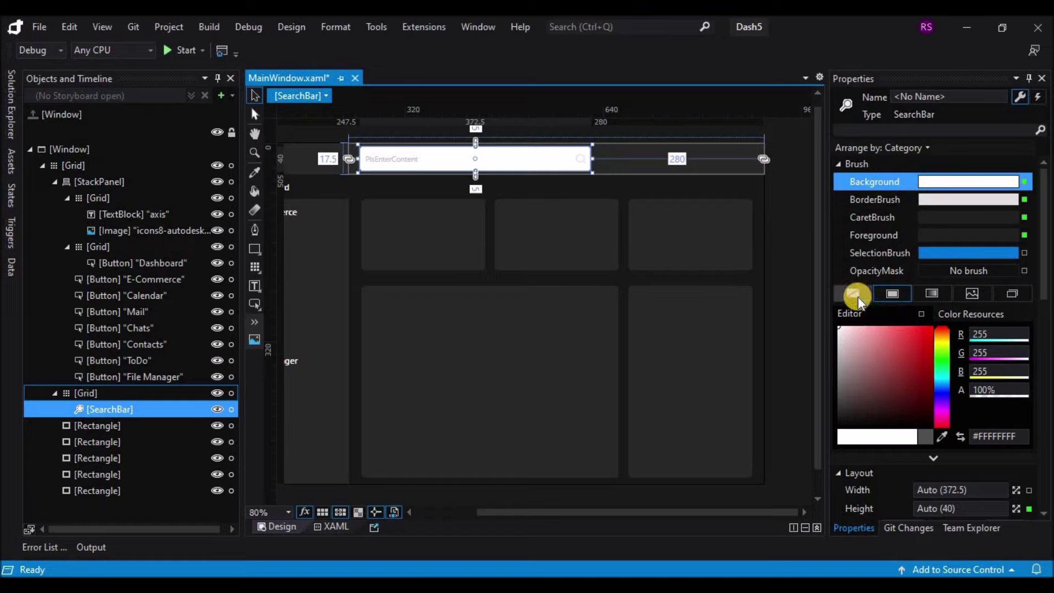
Step: Set the SearchBar's Background to #FF171717 and its BorderBrush to #FF515050
left_click(838, 408)
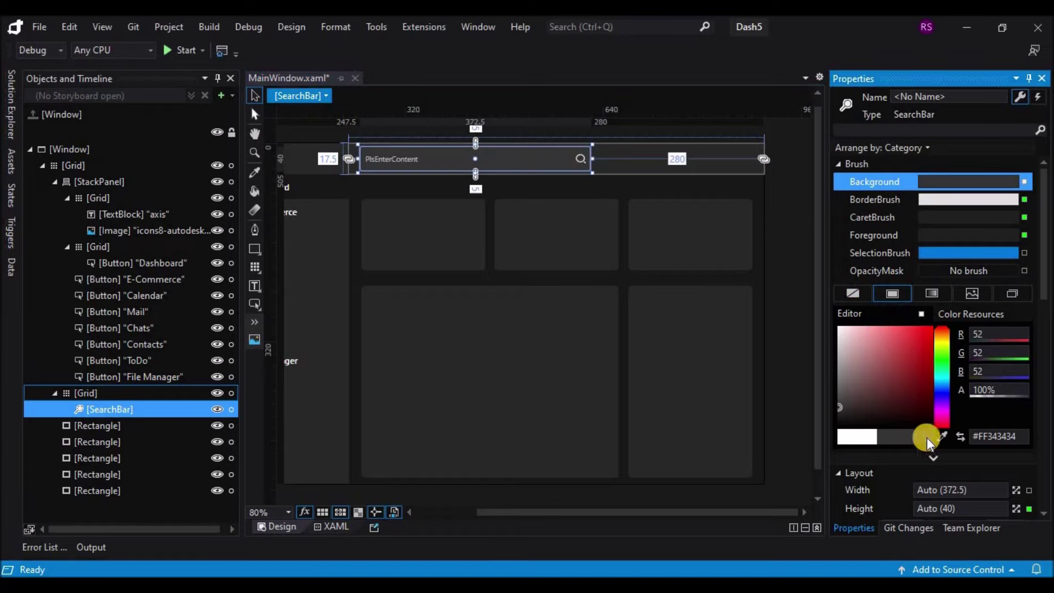
left_click(666, 184)
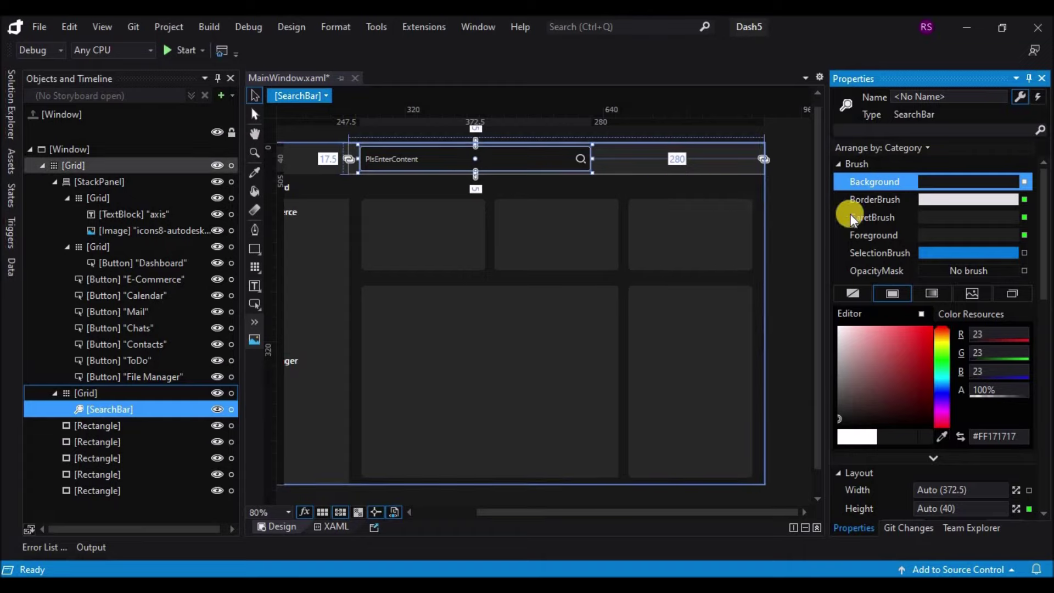
left_click(862, 200)
left_click_drag(838, 380, 838, 396)
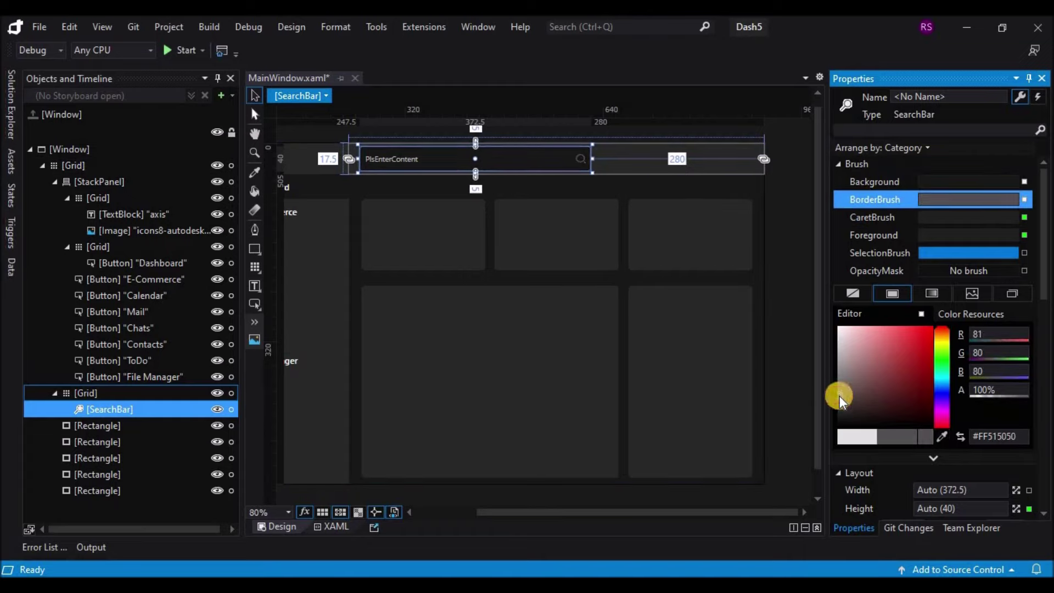
left_click(783, 215)
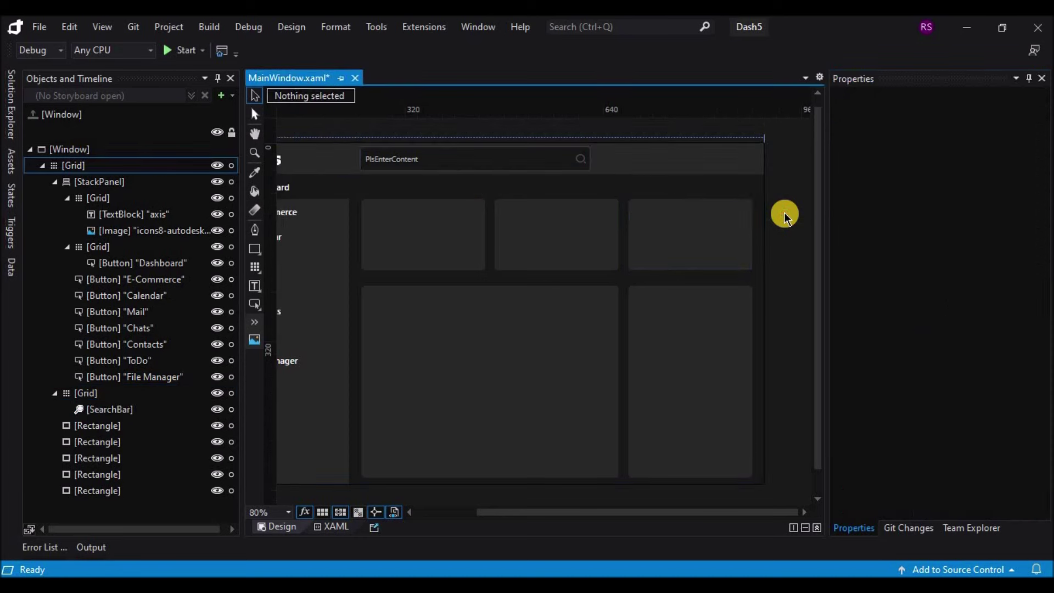
Step: Change the SearchBar's placeholder text to "Search" in the XAML and return to the visual designer
left_click(500, 163)
left_click(337, 527)
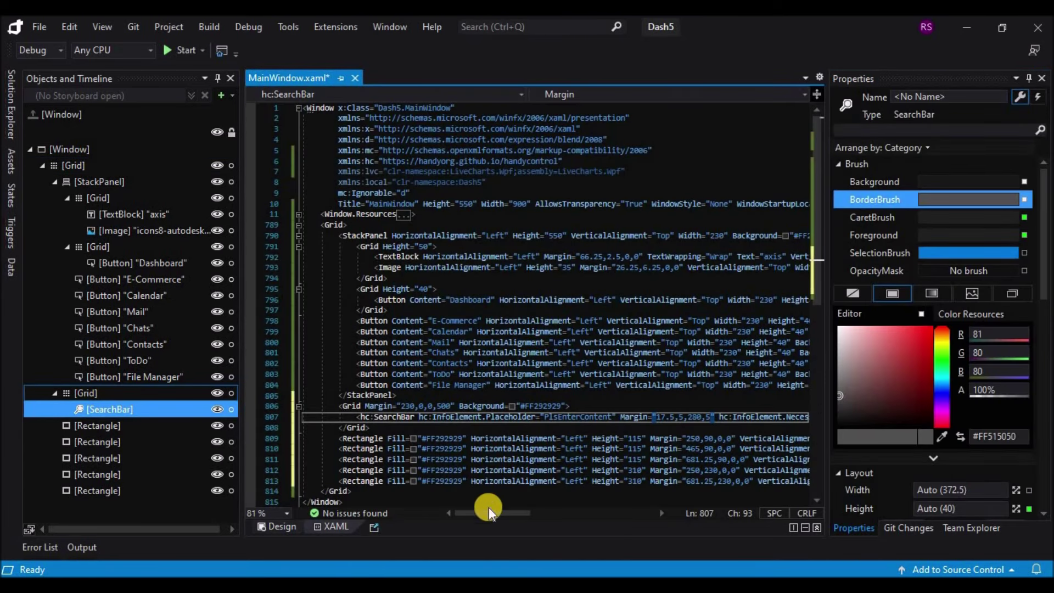
left_click(541, 418)
left_click_drag(541, 420, 612, 418)
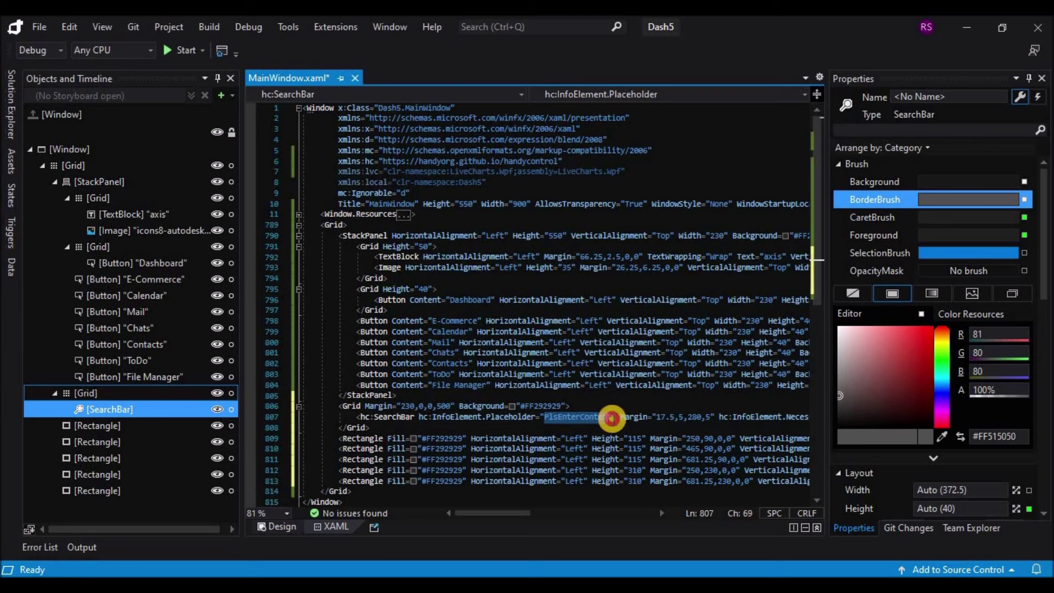
type("Search")
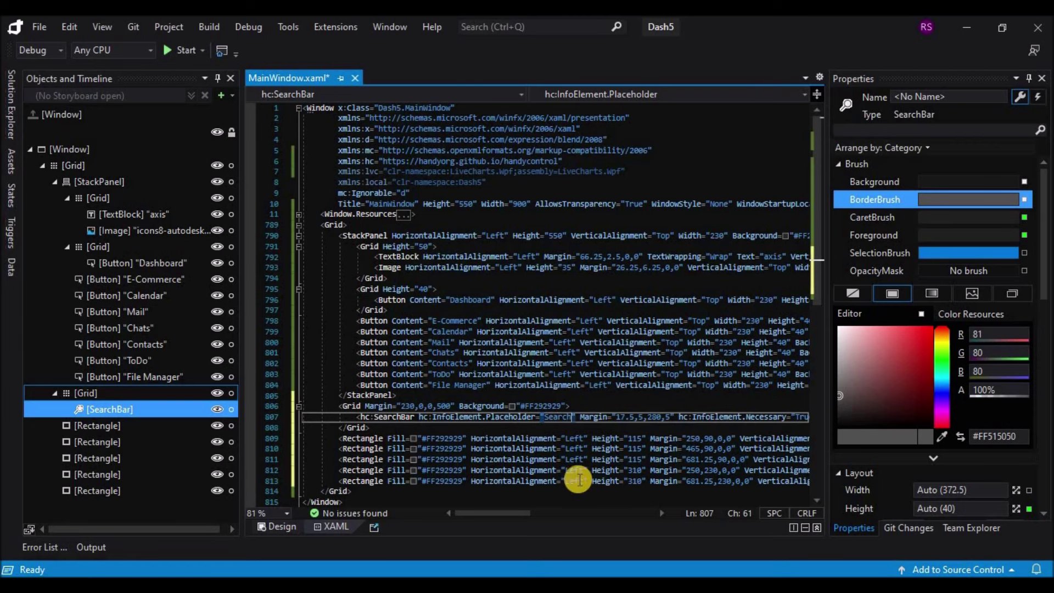
left_click(512, 514)
left_click_drag(512, 514, 467, 504)
left_click(282, 526)
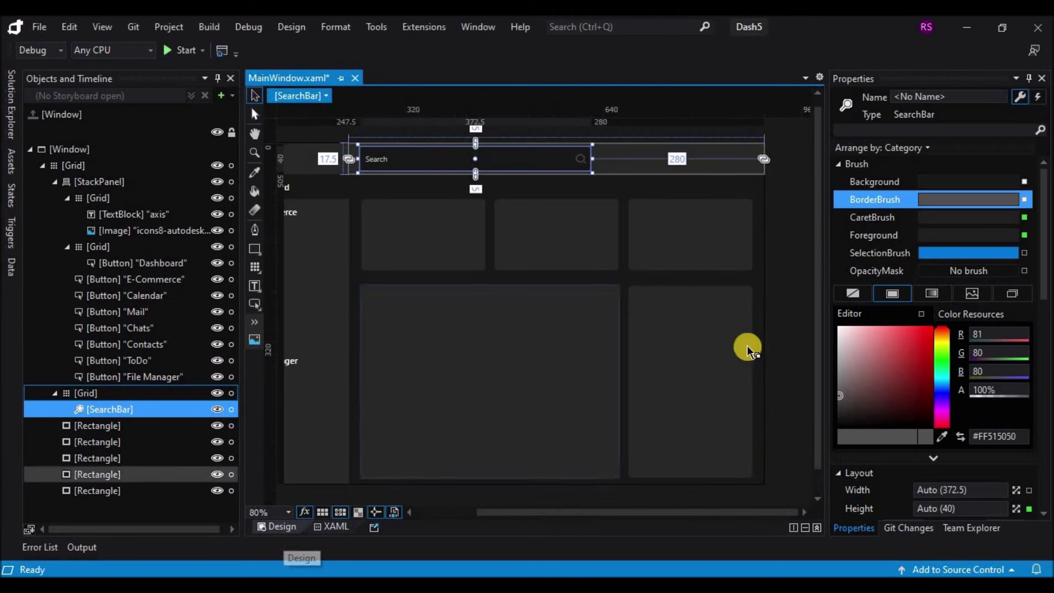
left_click(783, 330)
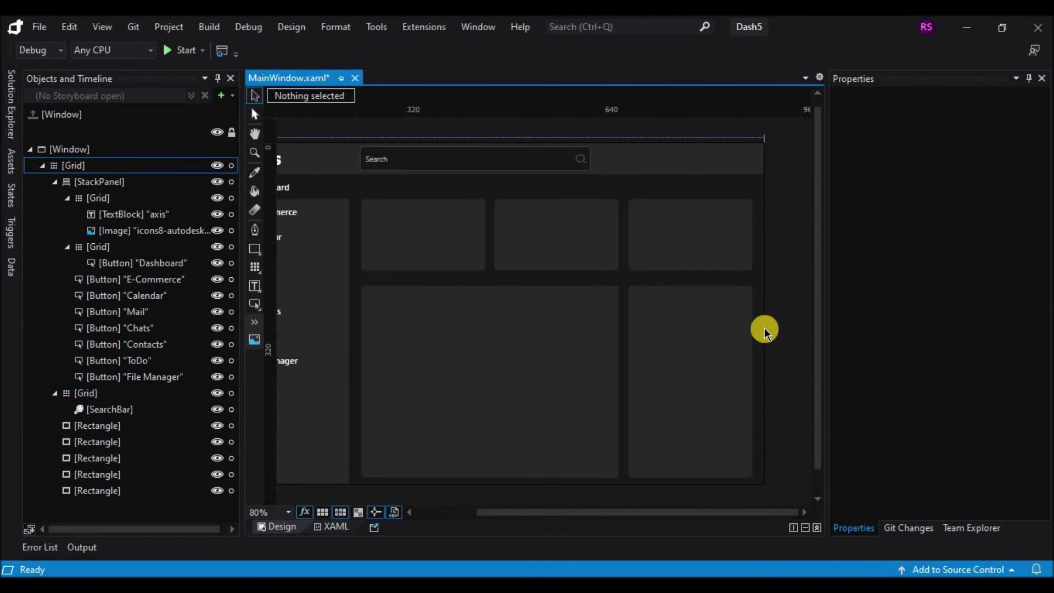
Step: Add a button to the header bar between the search box and the window's edge, 35 wide and 35 high
left_click(254, 304)
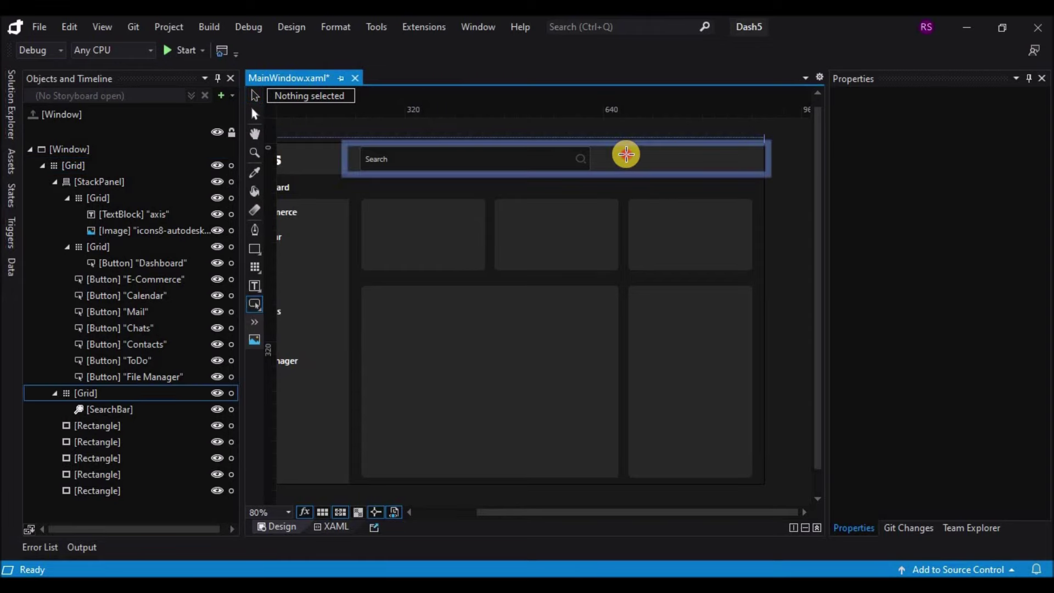
left_click_drag(625, 148, 651, 172)
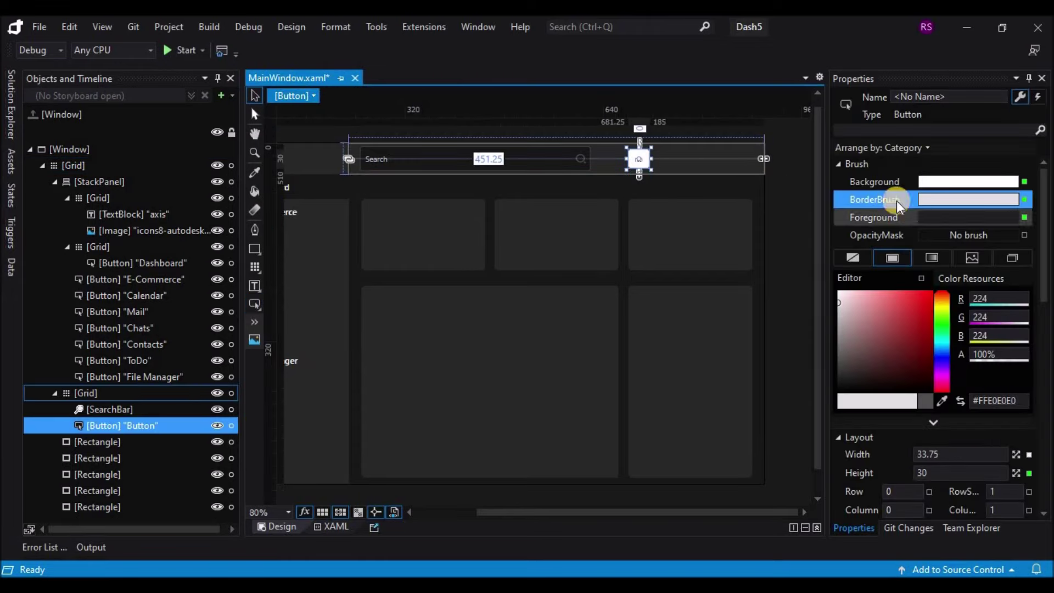
left_click(949, 456)
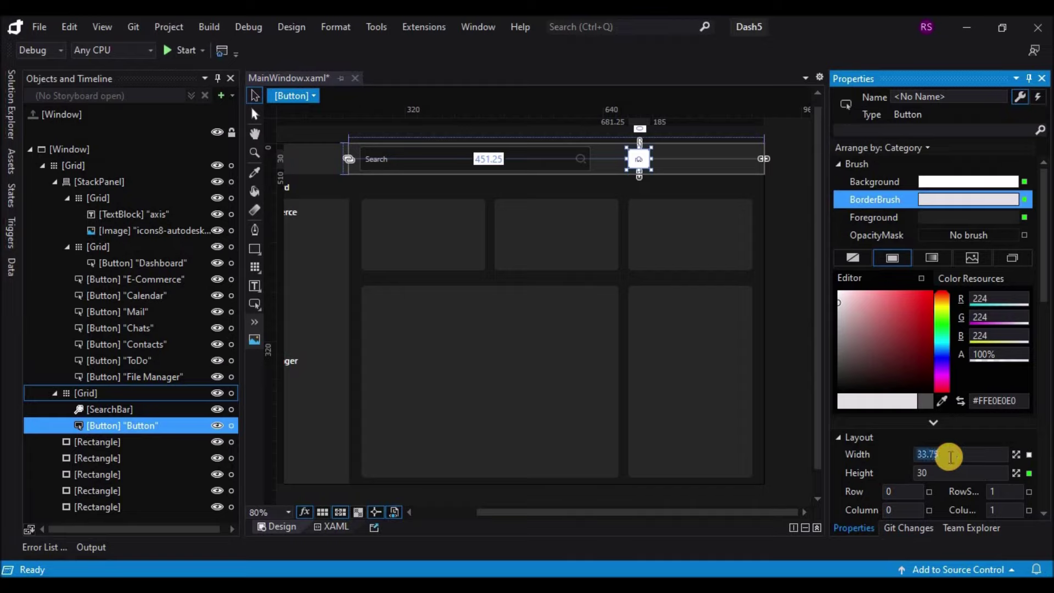
type("3535")
key("shift+Tab")
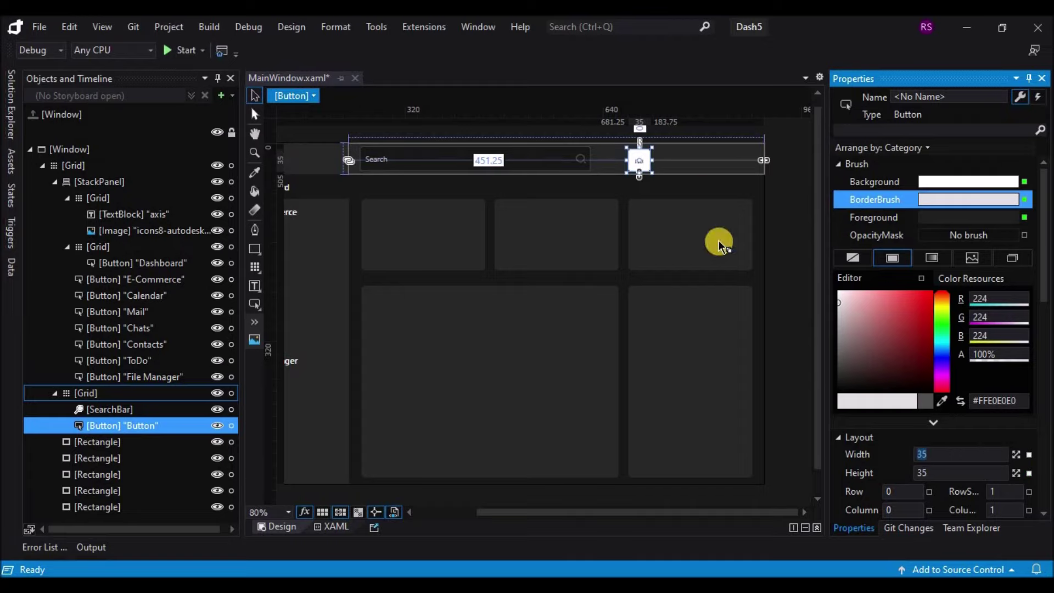
Step: Create an editable copy of the new button's template as ButtonStyle9 in this document and delete its StackPanel
left_click(641, 163)
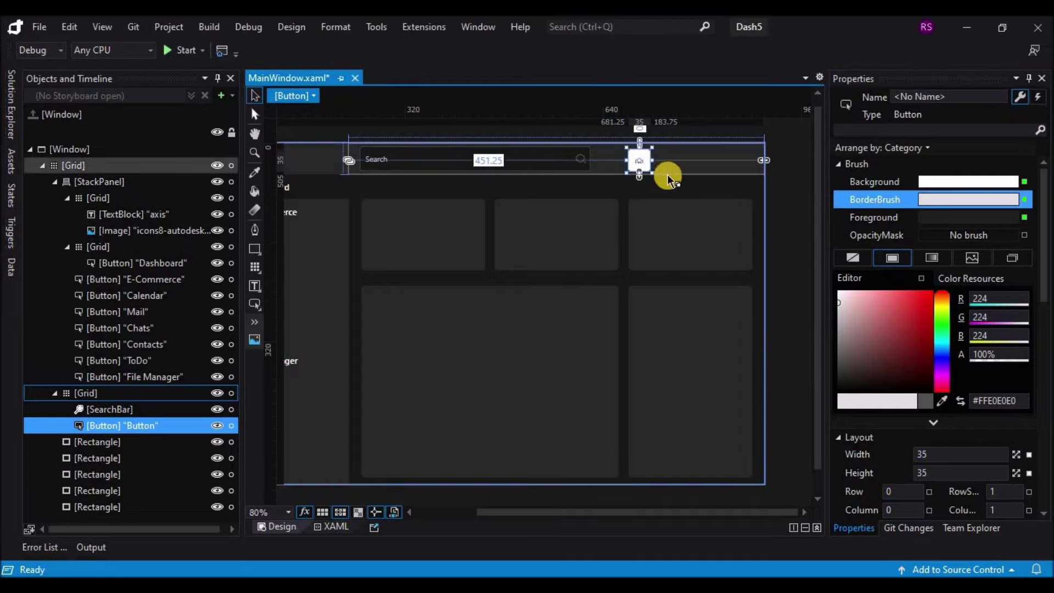
right_click(640, 164)
mouse_move(799, 421)
left_click(845, 440)
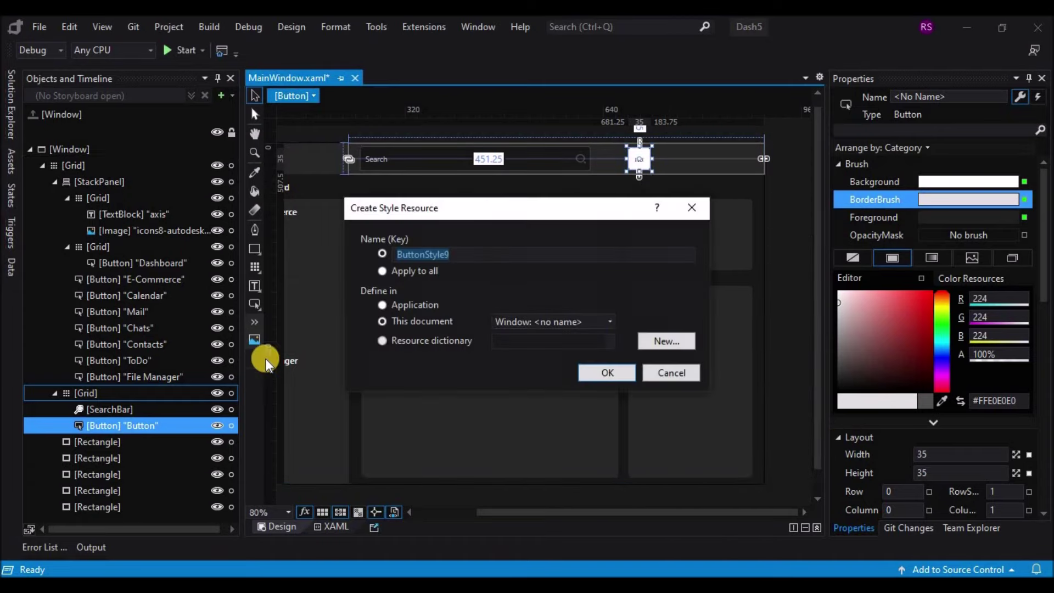
left_click(593, 372)
left_click(78, 197)
left_click(54, 198)
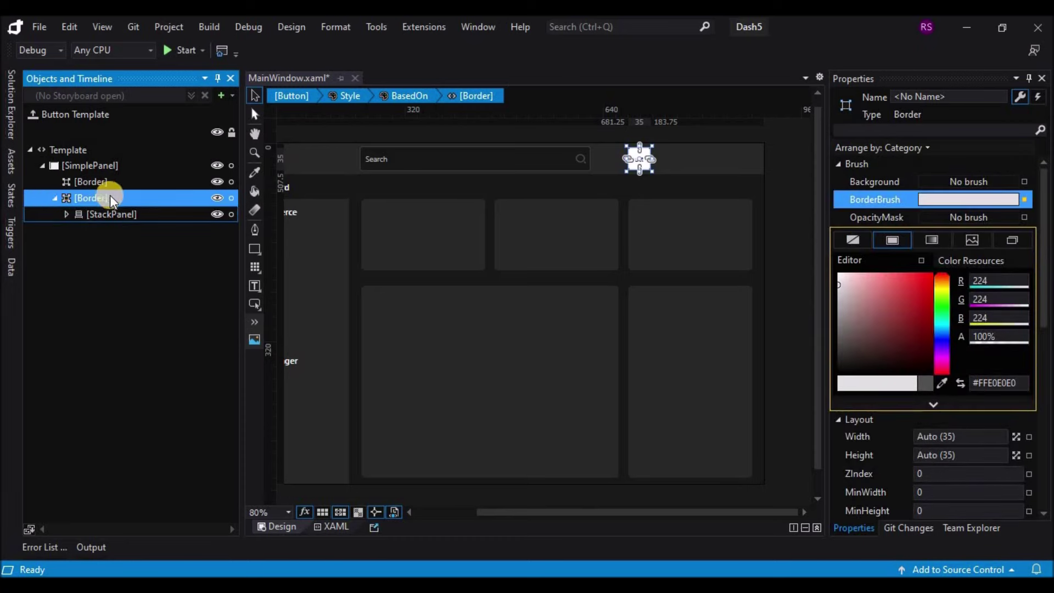
left_click(67, 213)
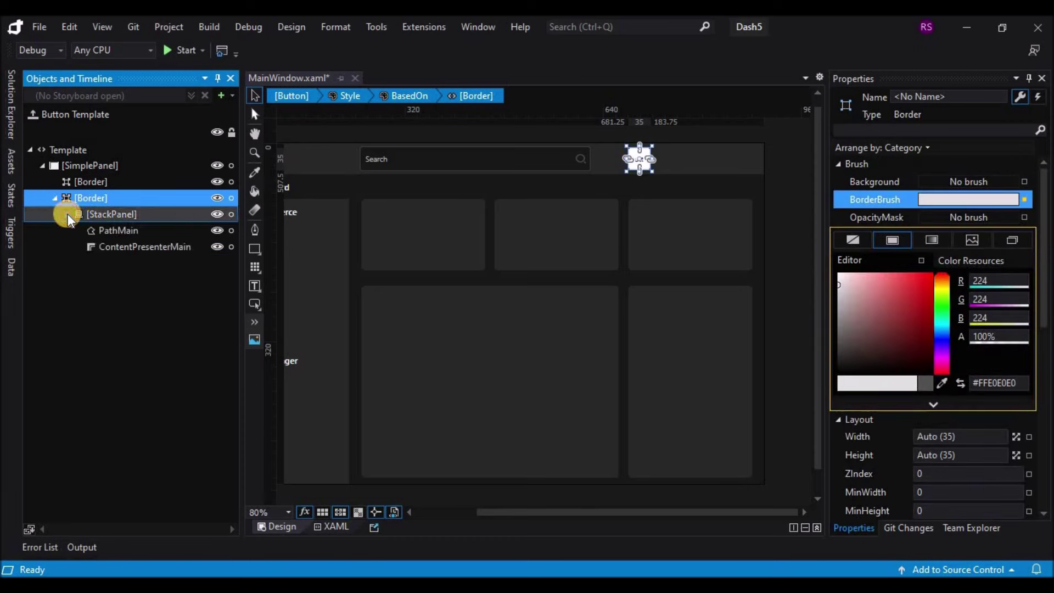
left_click(105, 215)
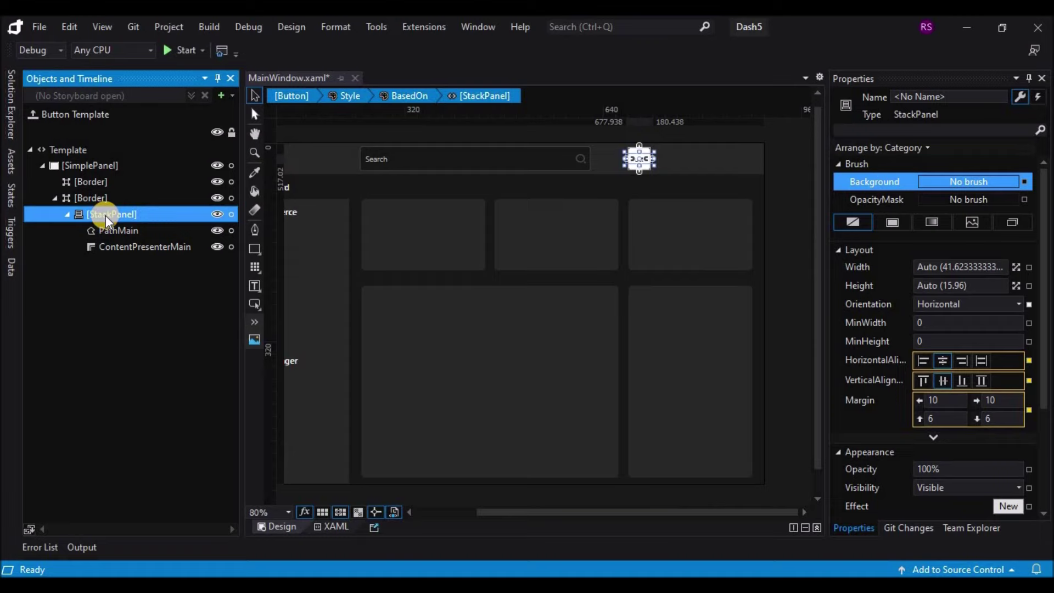
key("Delete")
Step: Insert an Image inside the template's empty Border and set its source to icons8-globe-60.png
left_click(100, 197)
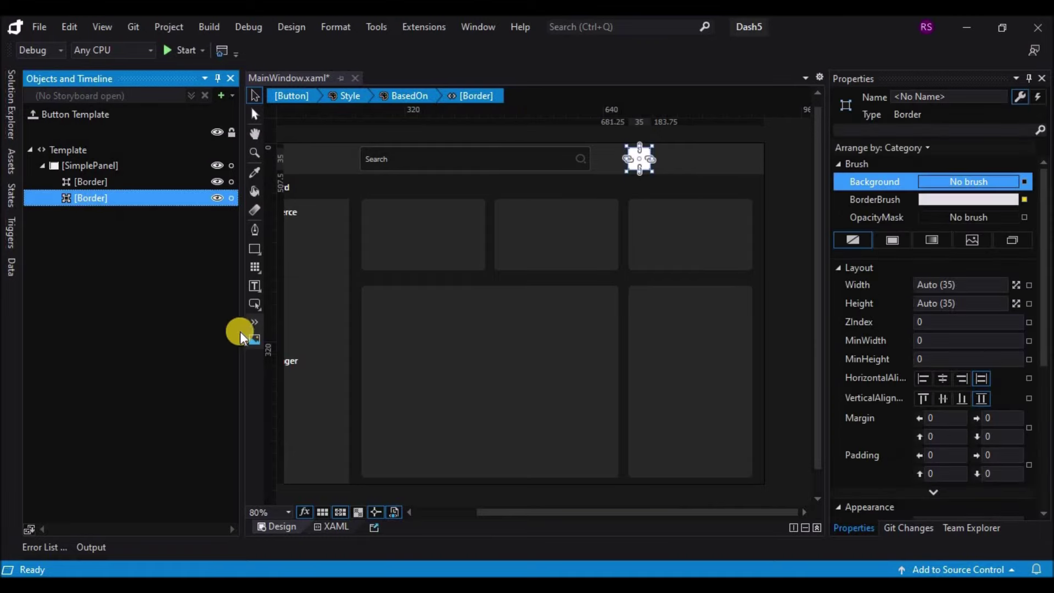
double_click(253, 340)
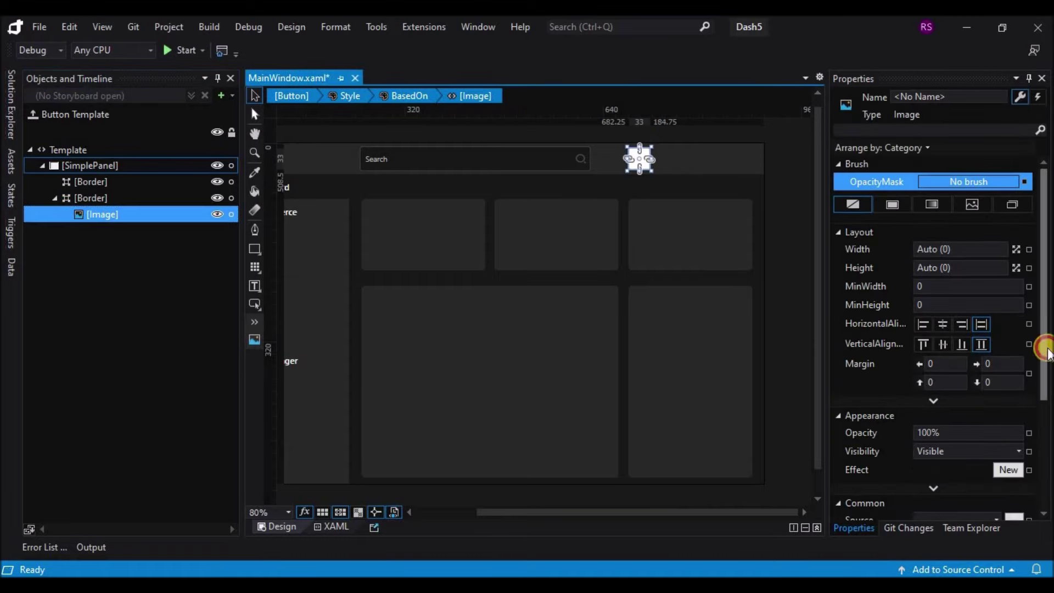
left_click_drag(1047, 351, 1008, 387)
left_click(1015, 352)
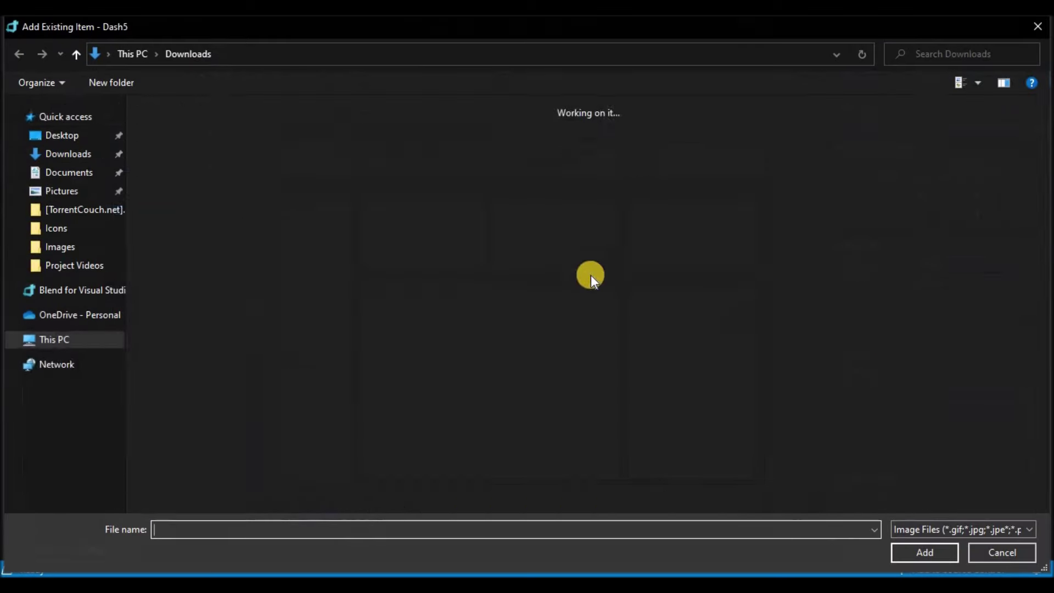
double_click(797, 192)
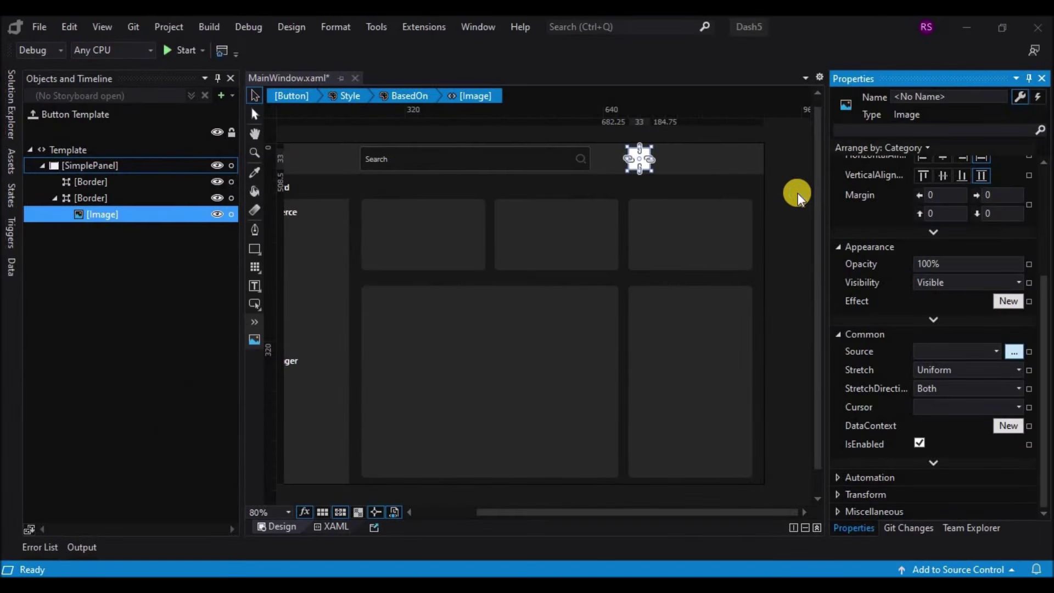
Step: Delete the template's white-filled Border and set the remaining Border's BorderBrush to No brush
left_click(102, 197)
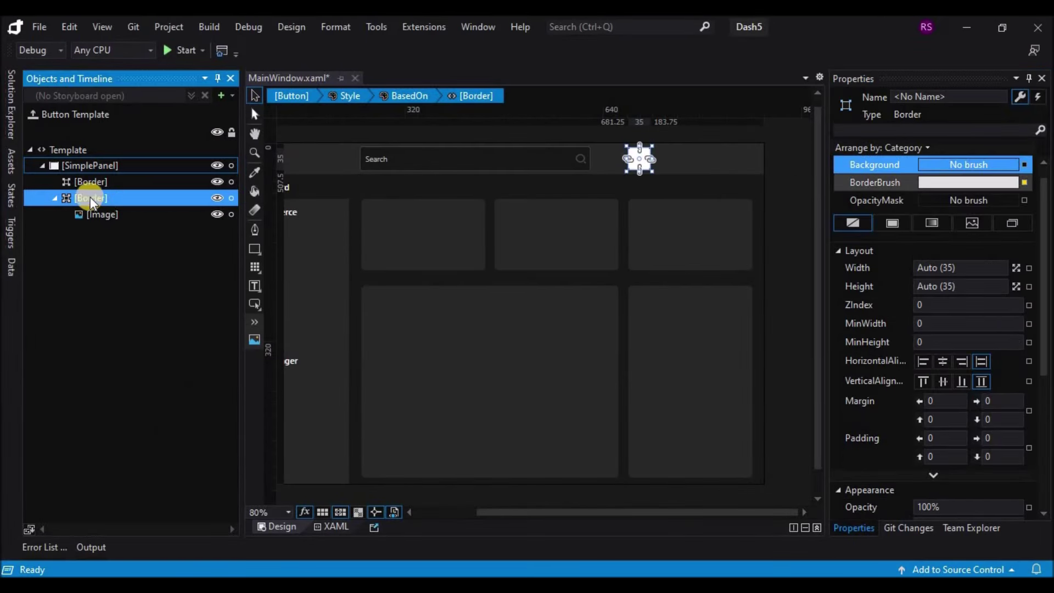
left_click(91, 181)
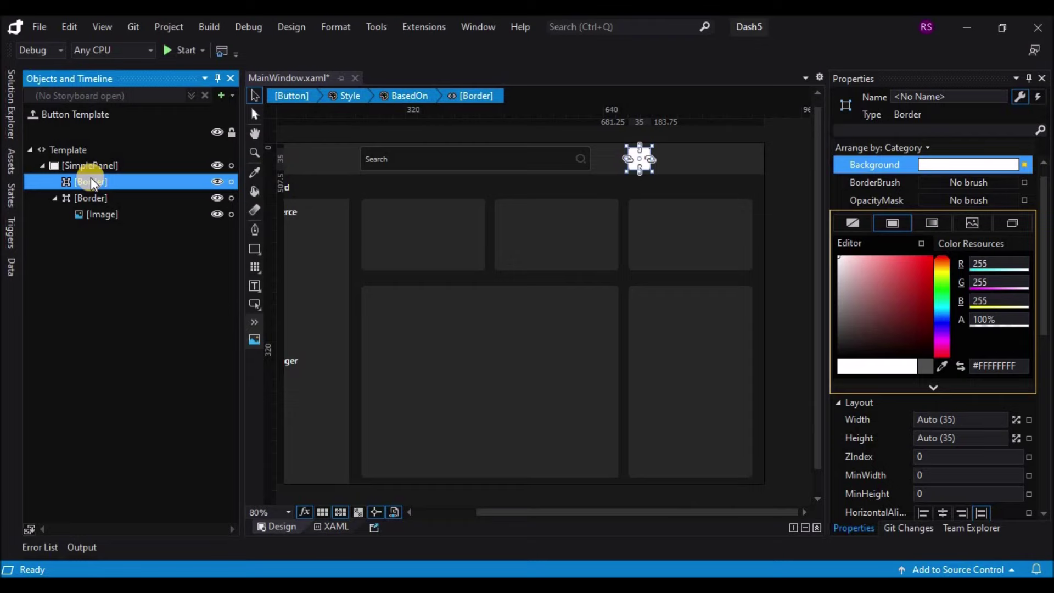
key("Delete")
left_click(90, 179)
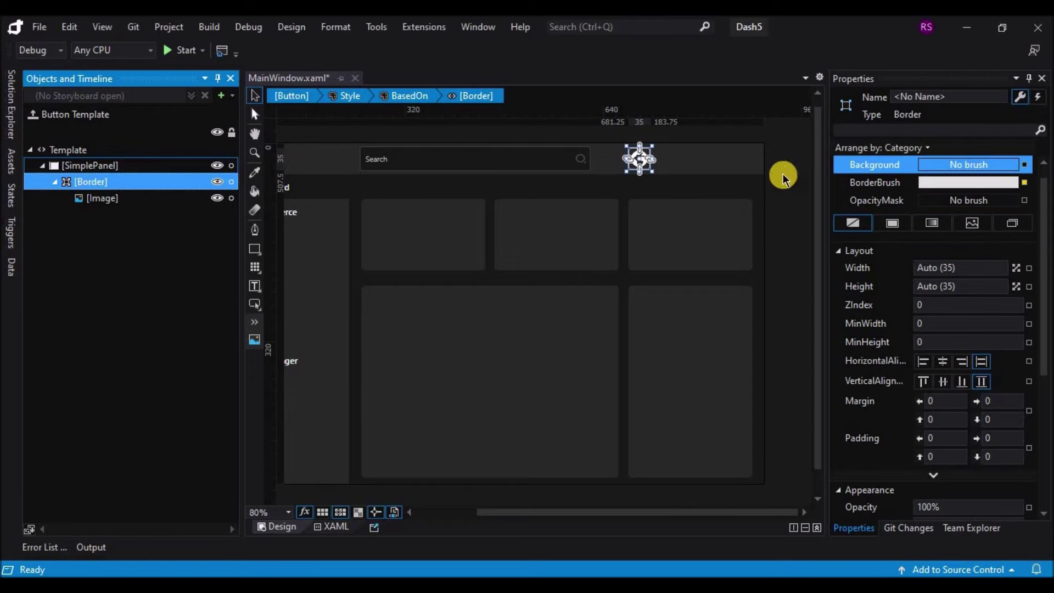
left_click(860, 176)
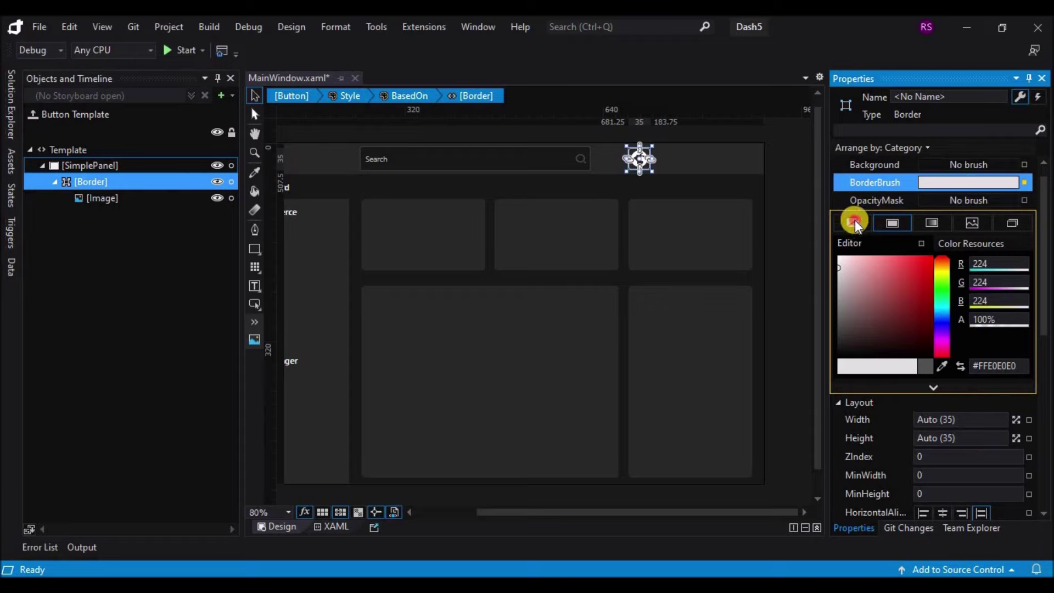
left_click(1024, 183)
left_click(911, 245)
left_click(852, 222)
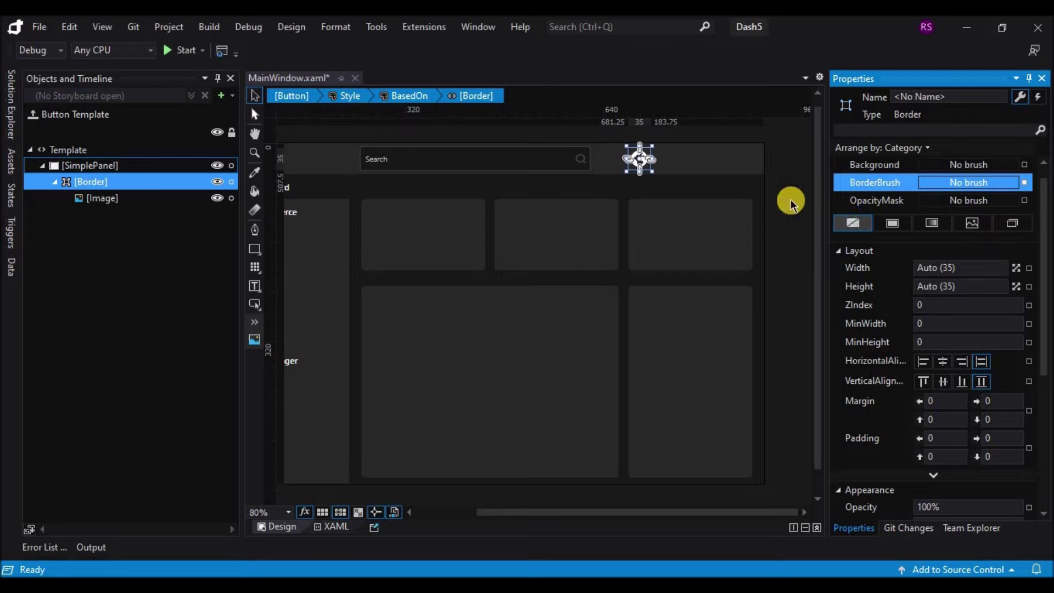
Step: Return to the window scope, run the application to check the globe button in the header, and stop it
left_click(32, 111)
left_click(184, 51)
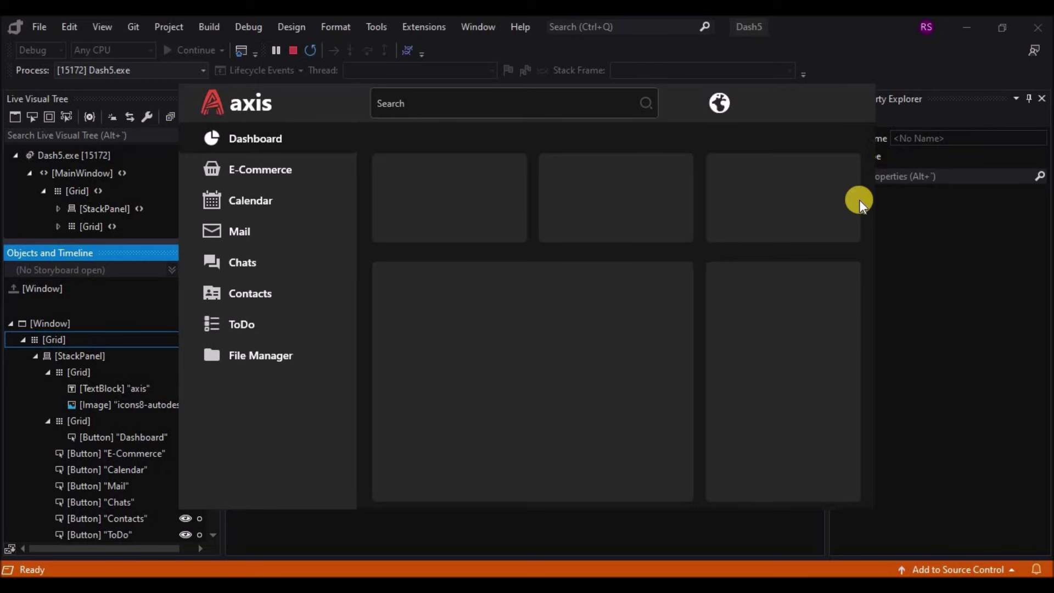
left_click(293, 50)
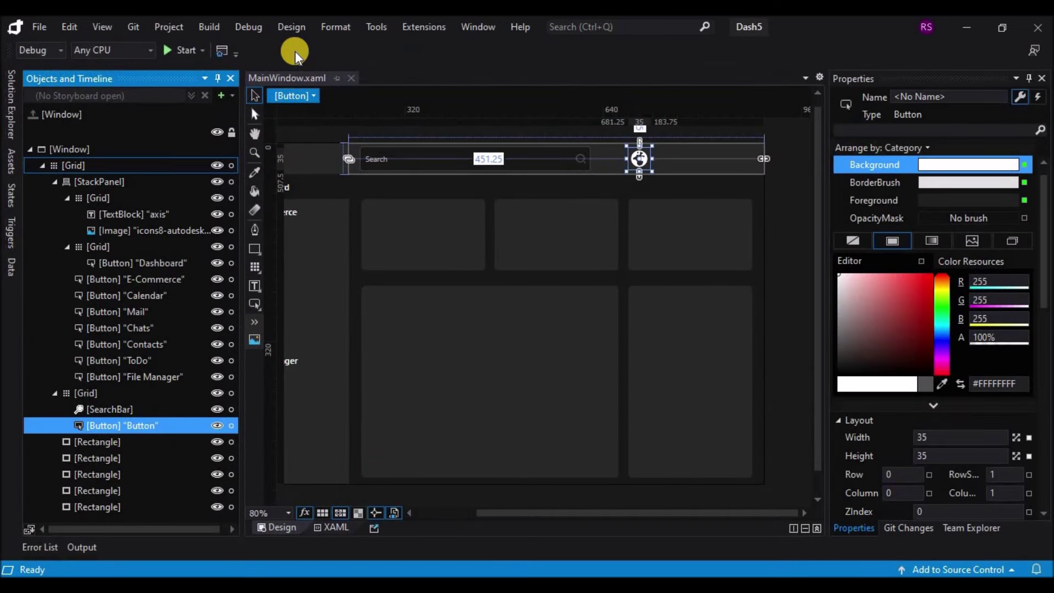
Step: Resize the globe button to 30 by 30 and nudge it down to line up with the search box
left_click(646, 166)
left_click(946, 442)
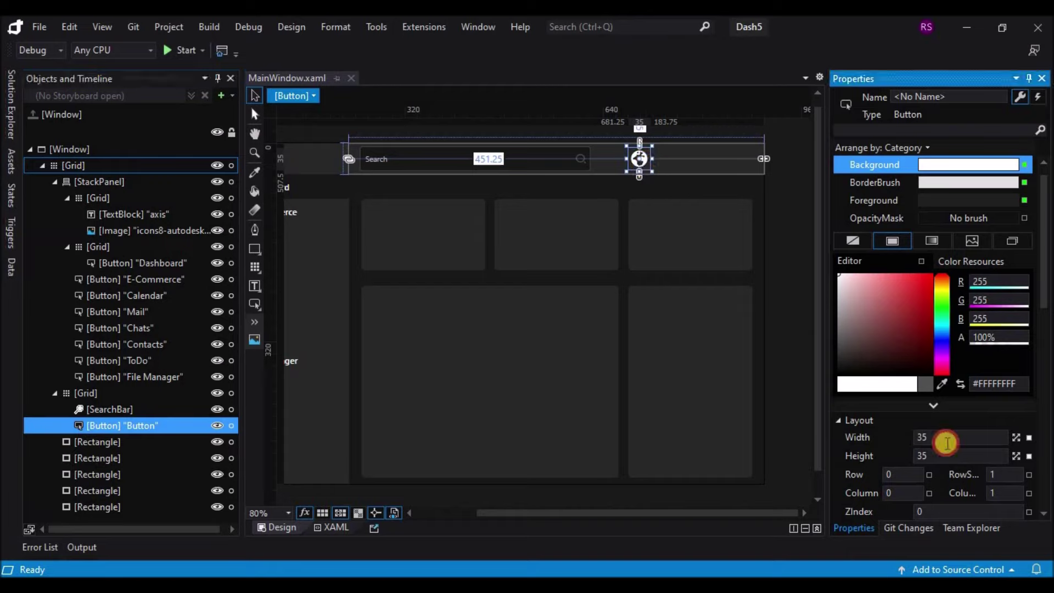
type("30")
left_click(937, 452)
type("30")
left_click(941, 437)
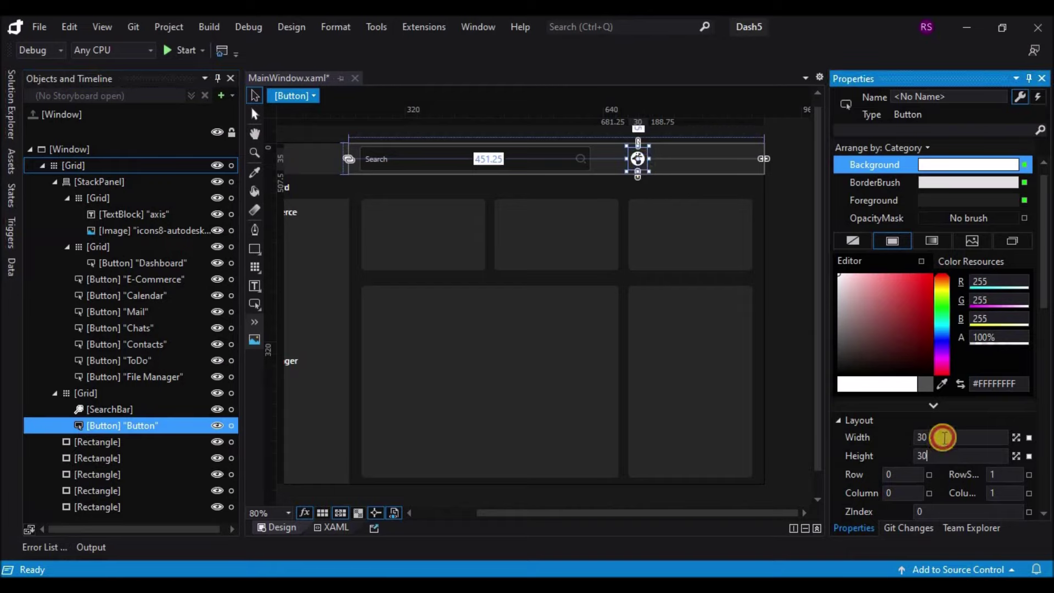
left_click(640, 166)
key("Down")
key("Down")
key("Down")
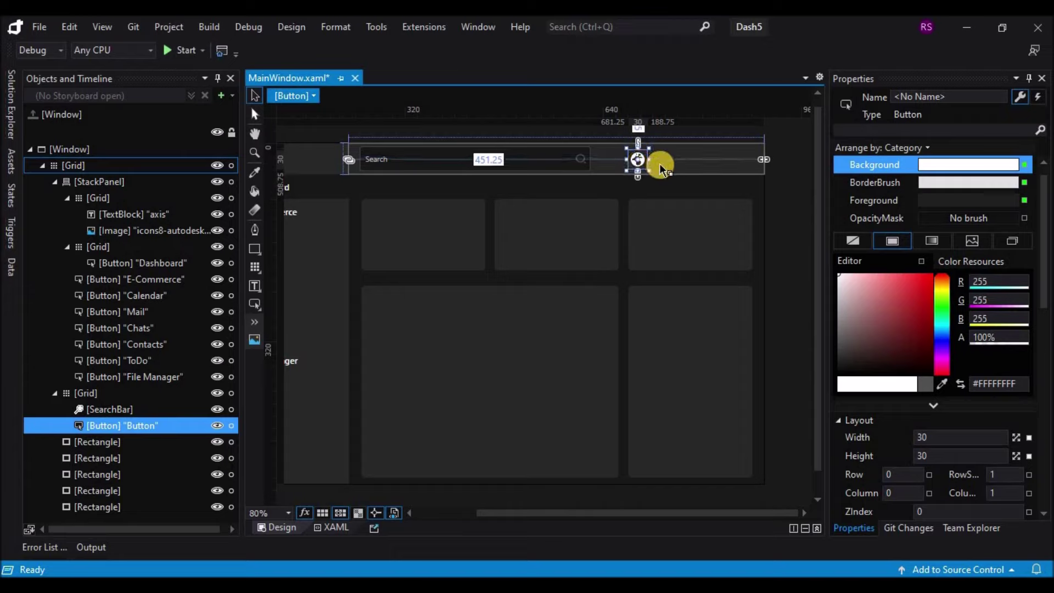
Step: Duplicate the globe button to its right in the header and create an editable copy of the duplicate's template
mouse_move(642, 161)
left_mouse_down()
mouse_move(672, 167)
mouse_move(631, 168)
mouse_move(657, 162)
left_mouse_up()
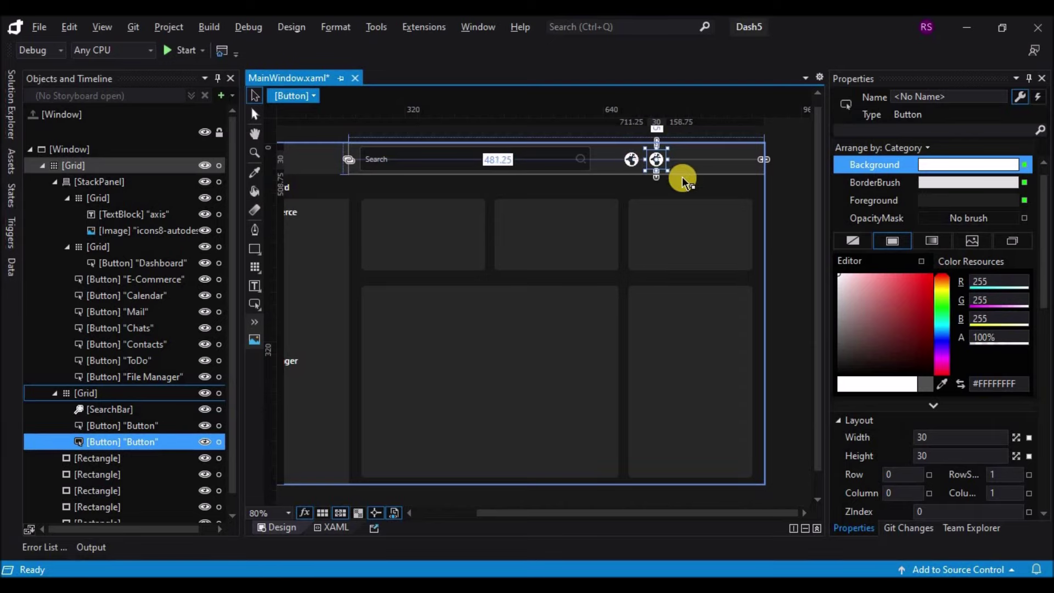
right_click(658, 162)
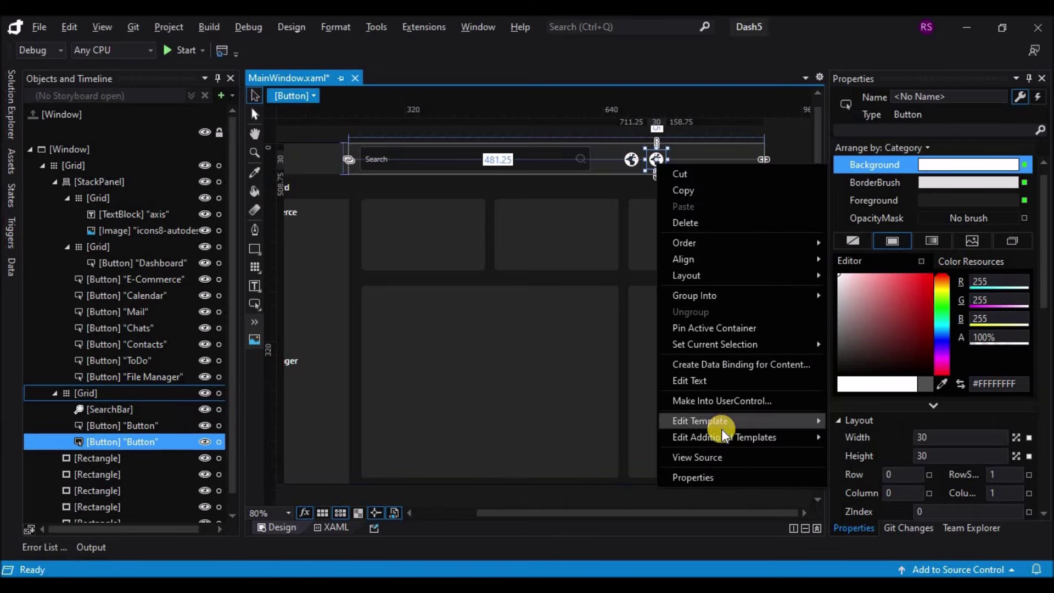
mouse_move(721, 429)
left_click(861, 436)
left_click(617, 373)
Step: Change the duplicate button's template image to icons8-notification-48.png and return to the window scope
left_click(104, 199)
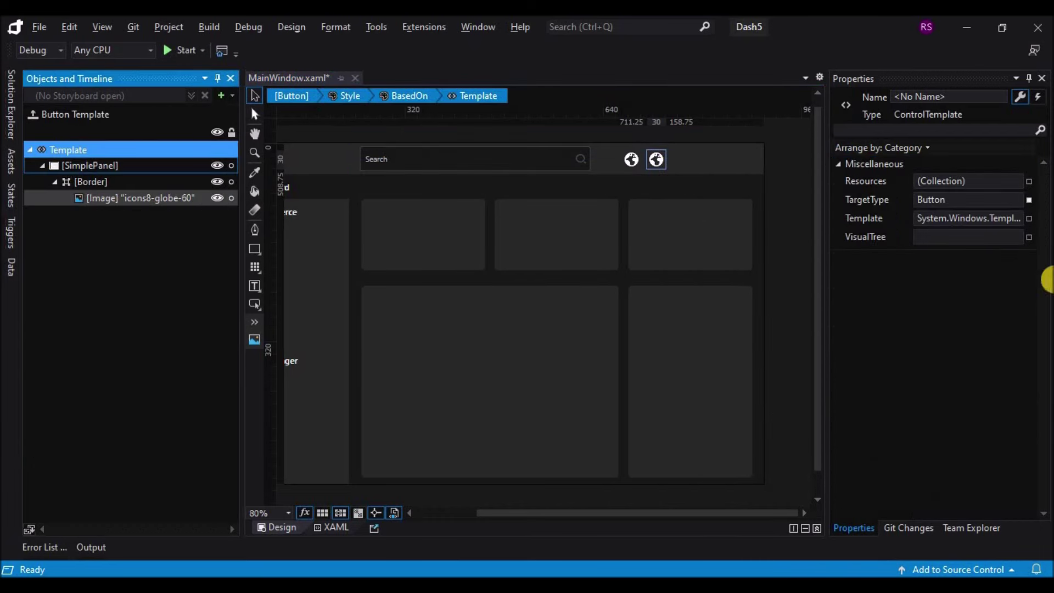
scroll(1026, 357, "down", 5)
left_click(1019, 391)
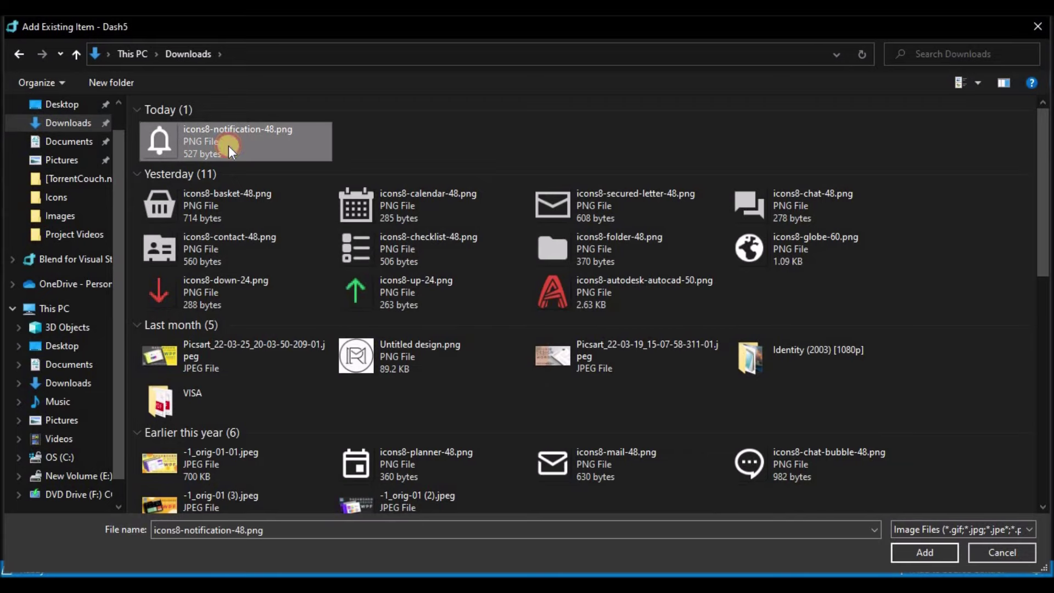
left_click(911, 551)
left_click(786, 215)
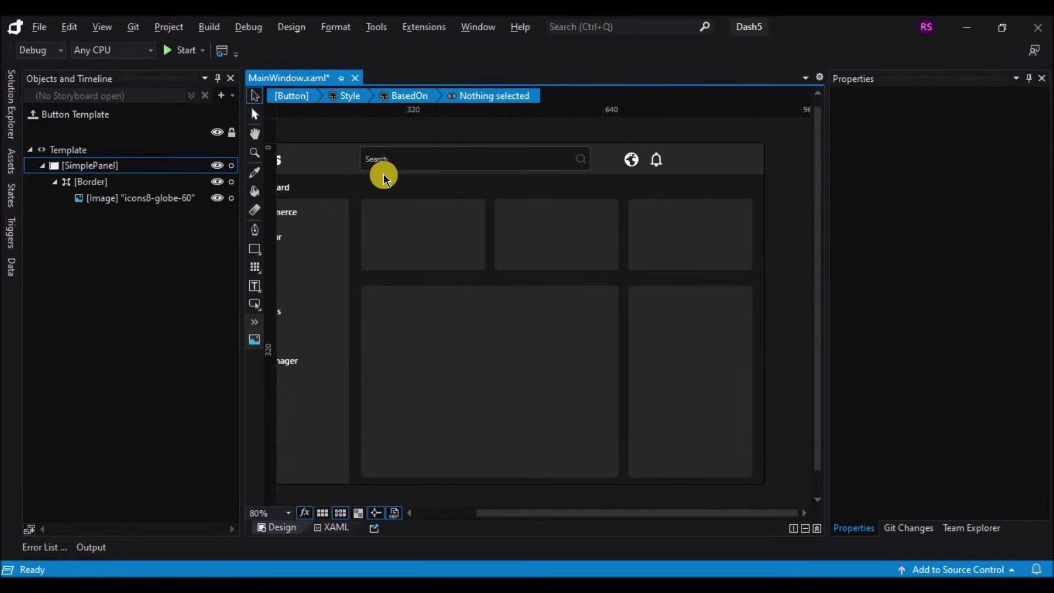
left_click(35, 113)
left_click(785, 201)
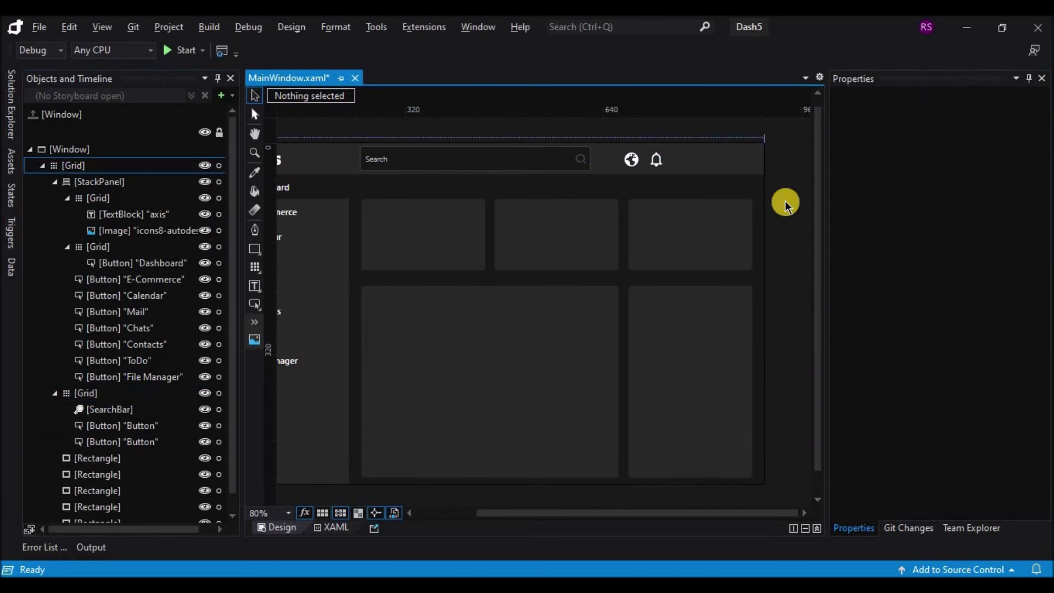
Step: Add a 40 by 40 Image to the header beside the bell button, at left margin 516.25 and top margin 5
left_click(254, 340)
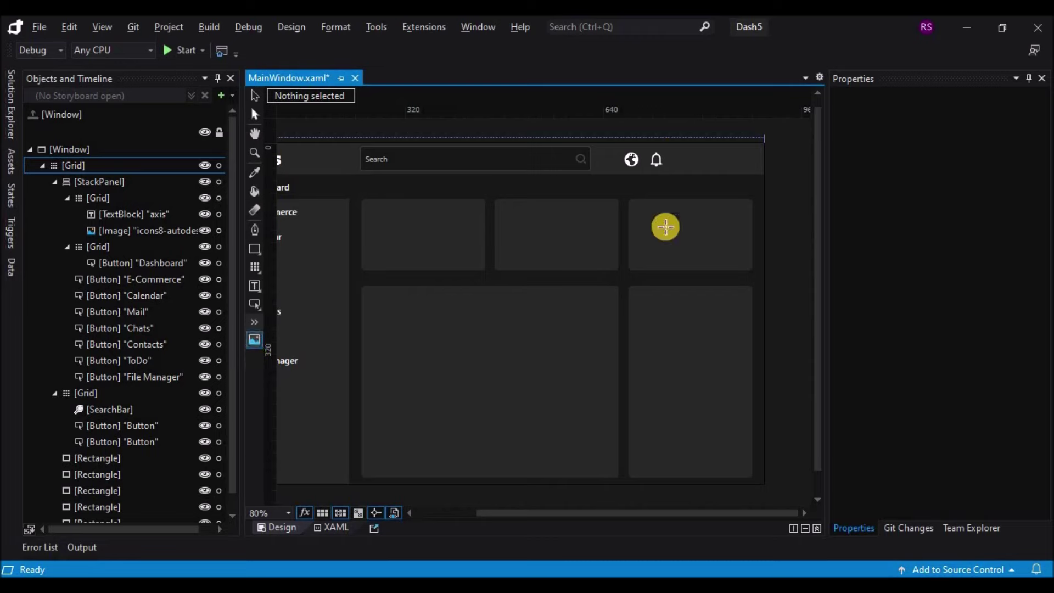
left_click(685, 160)
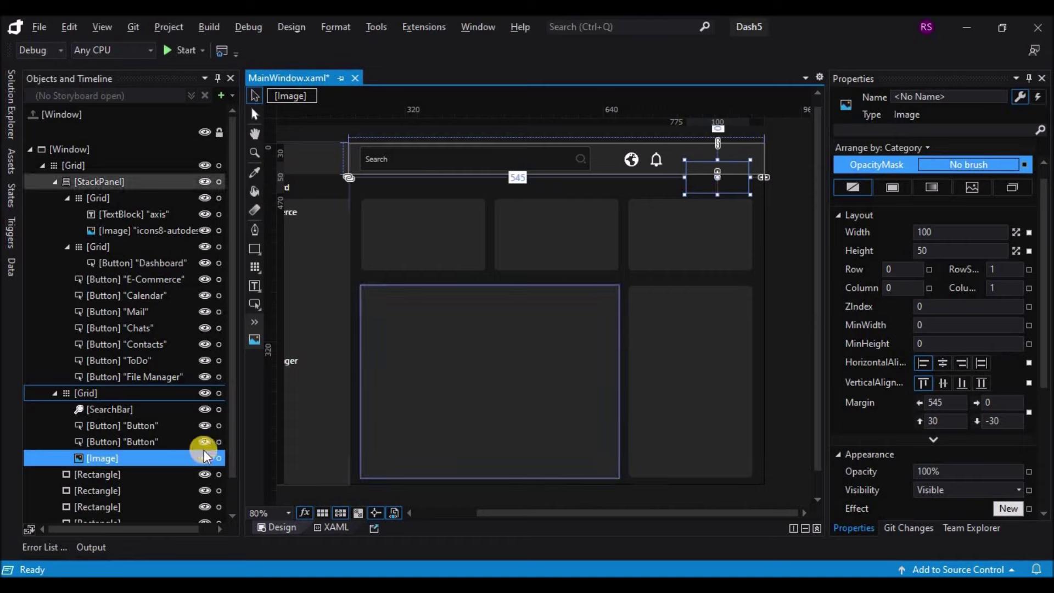
left_click(955, 237)
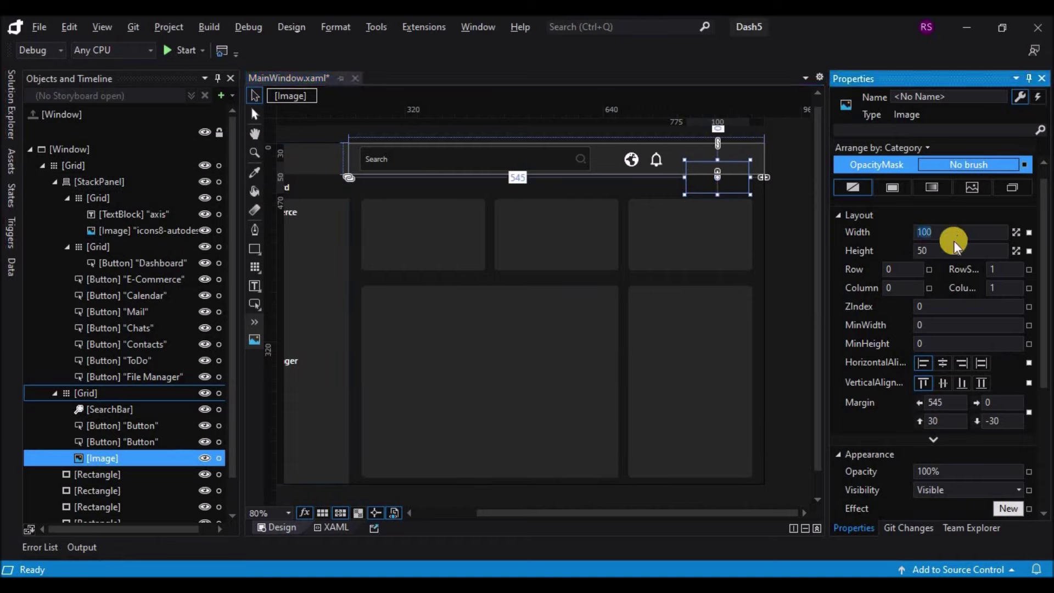
type("40")
key("Tab")
type("40")
key("Return")
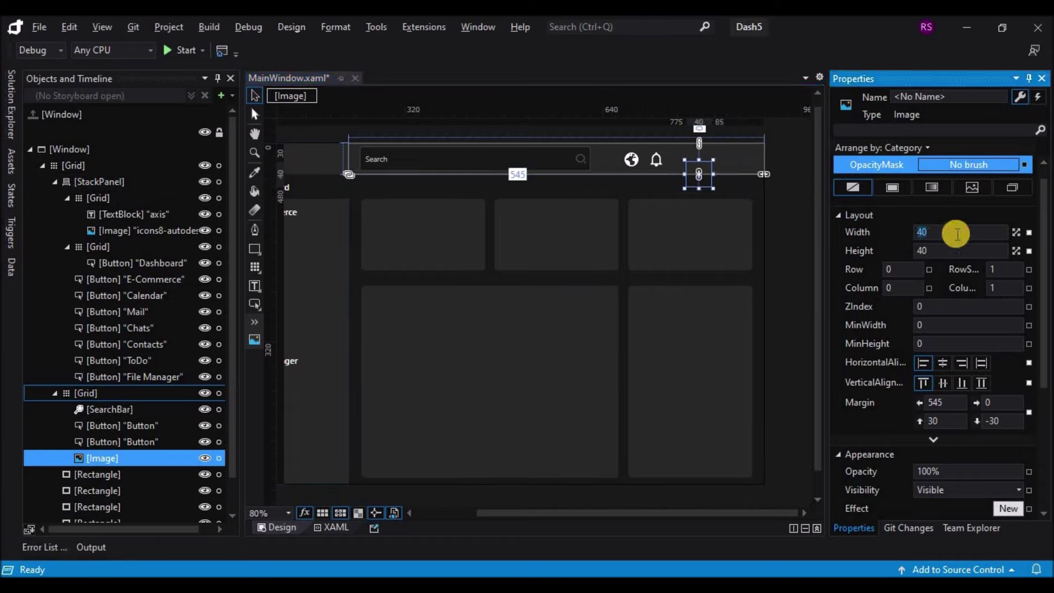
left_click_drag(705, 174, 691, 165)
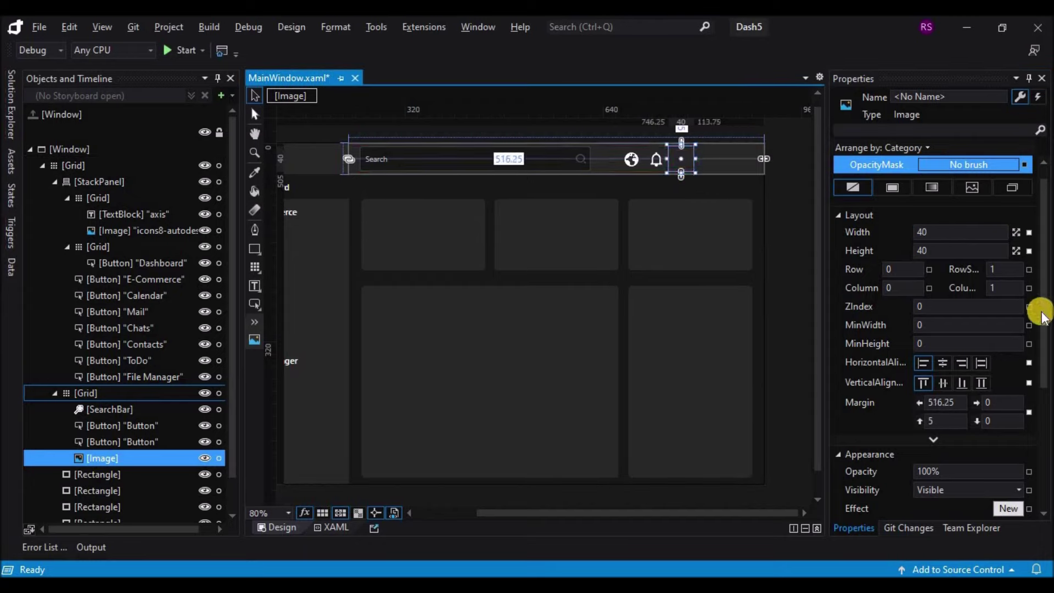
Step: Set the header image's source to man (1).png from the Icons folder
scroll(1021, 384, "down", 2)
left_click(1012, 461)
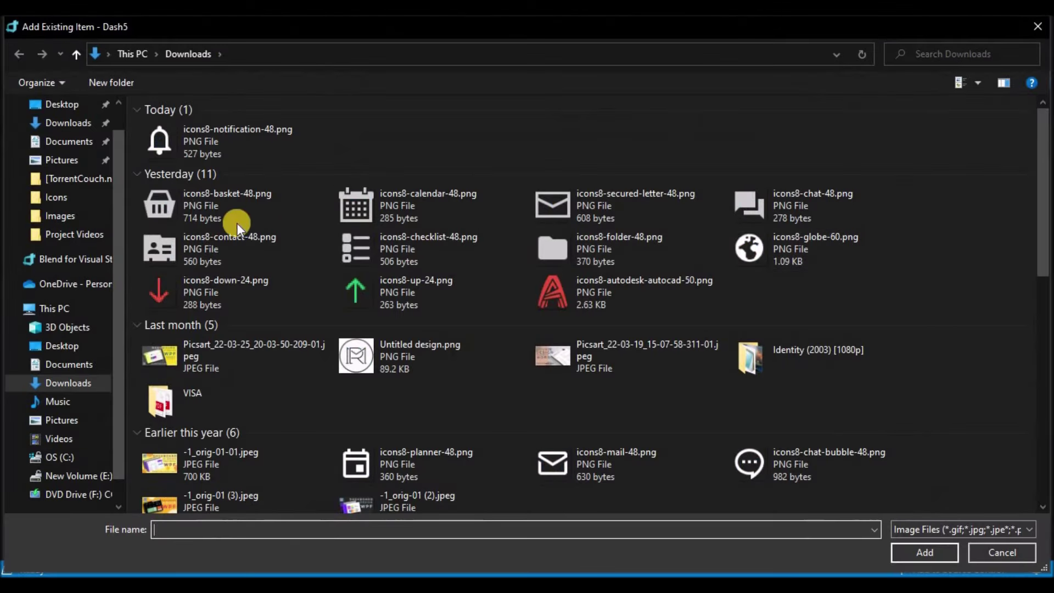
left_click(59, 196)
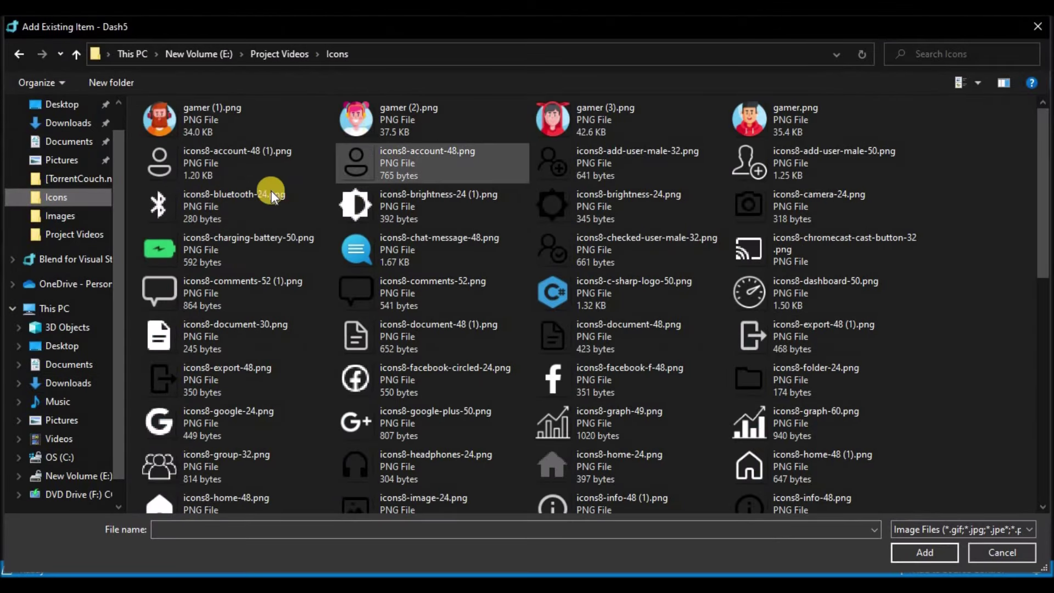
scroll(415, 268, "down", 5)
scroll(417, 269, "down", 5)
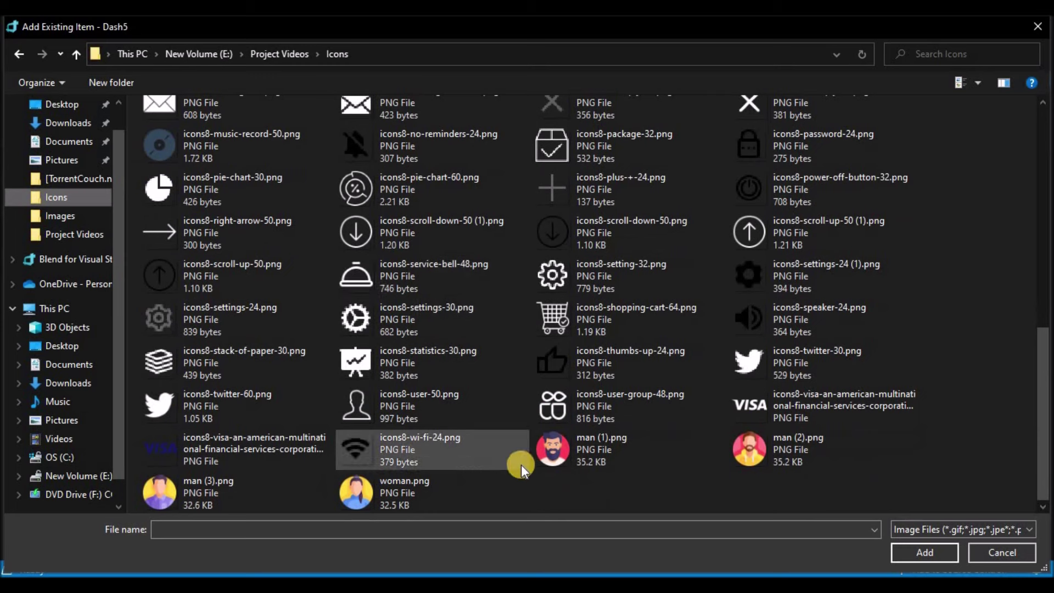
left_click(561, 462)
double_click(560, 459)
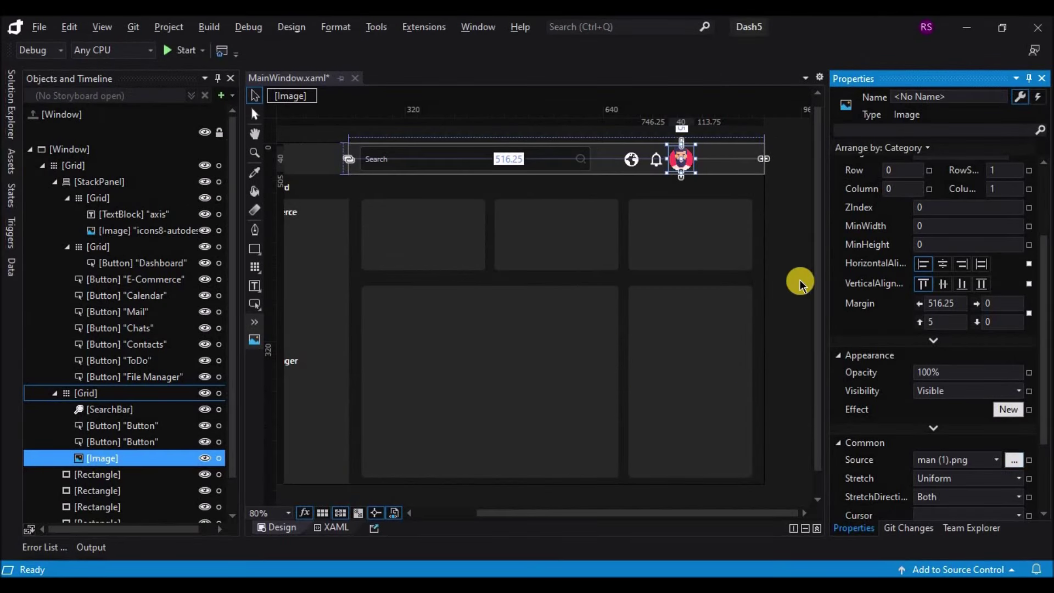
Step: Nudge the globe button left to a left margin of 432.5
left_click(633, 162)
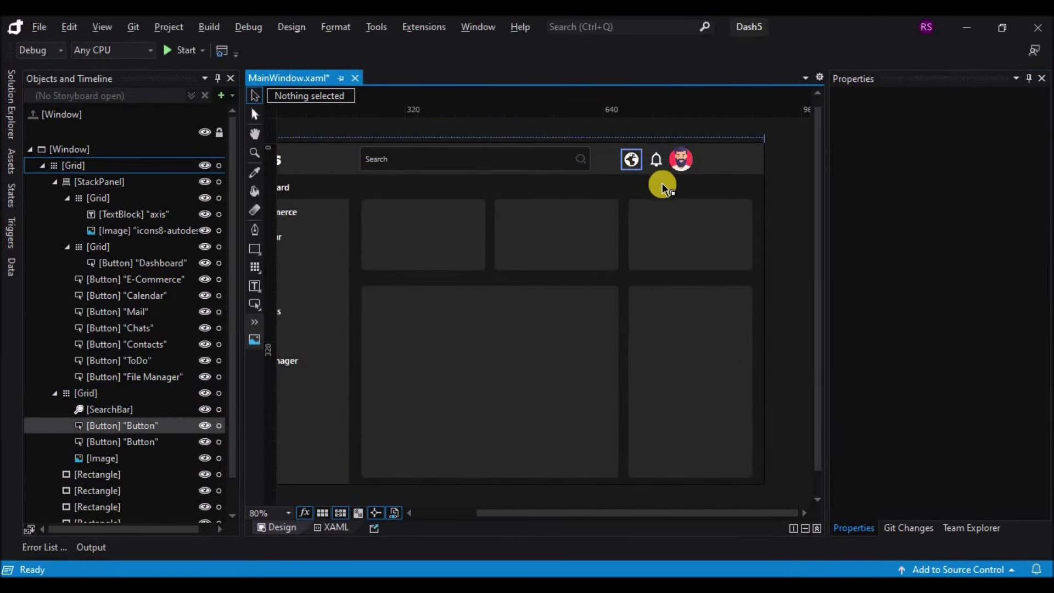
key("Left")
key("Left")
key("Left")
key("Left")
key("Left")
key("Left")
key("Left")
Step: Nudge the bell button left to a left margin of 472.5 and shift the avatar image slightly left
left_click(655, 163)
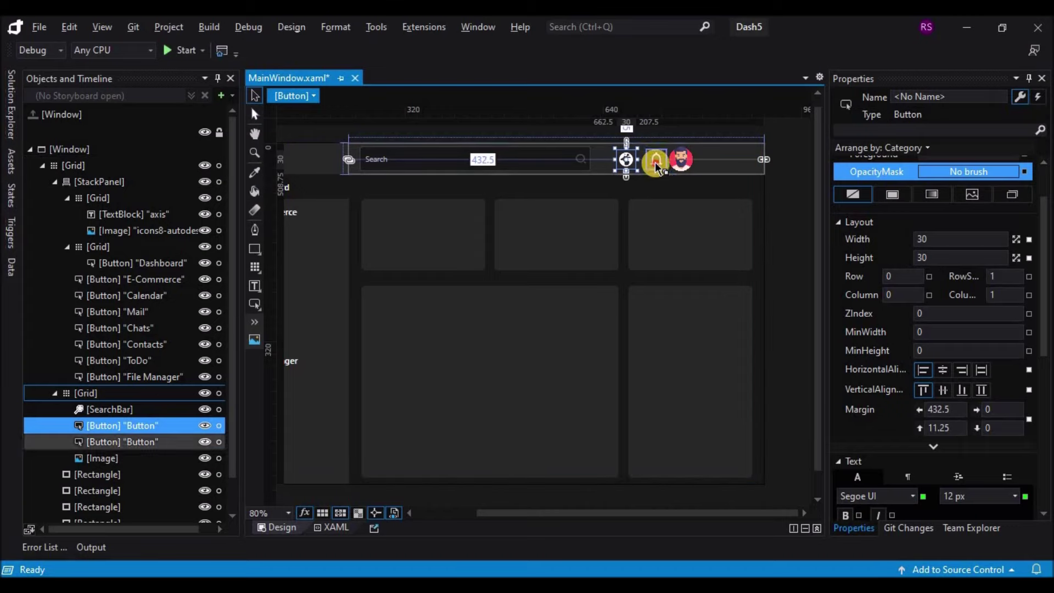
key("Left")
key("Left")
key("Left")
key("Left")
key("Left")
key("Left")
key("Left")
key("Left")
left_click(686, 181)
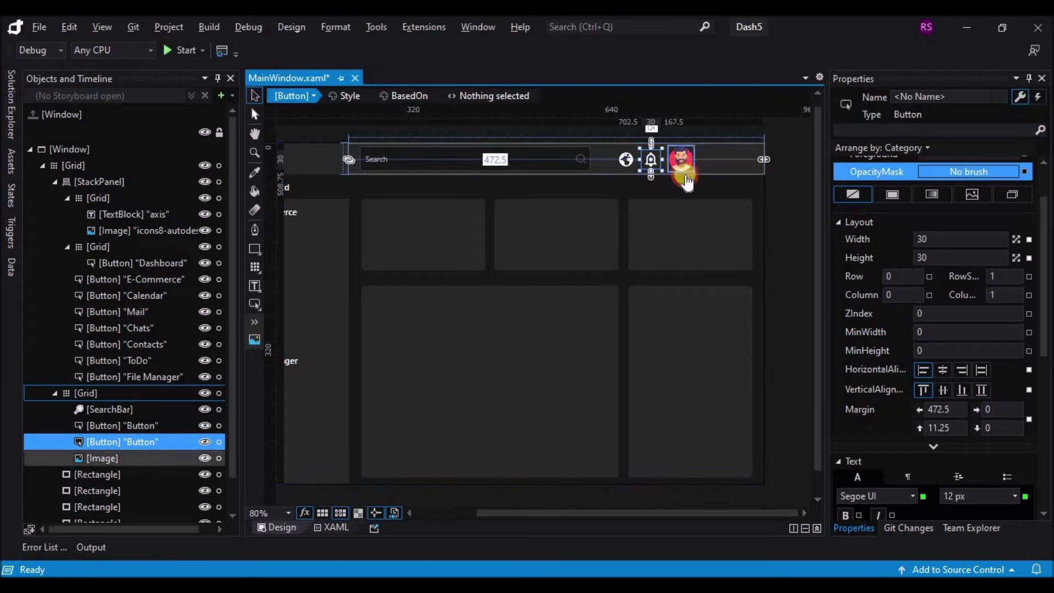
left_click(776, 212)
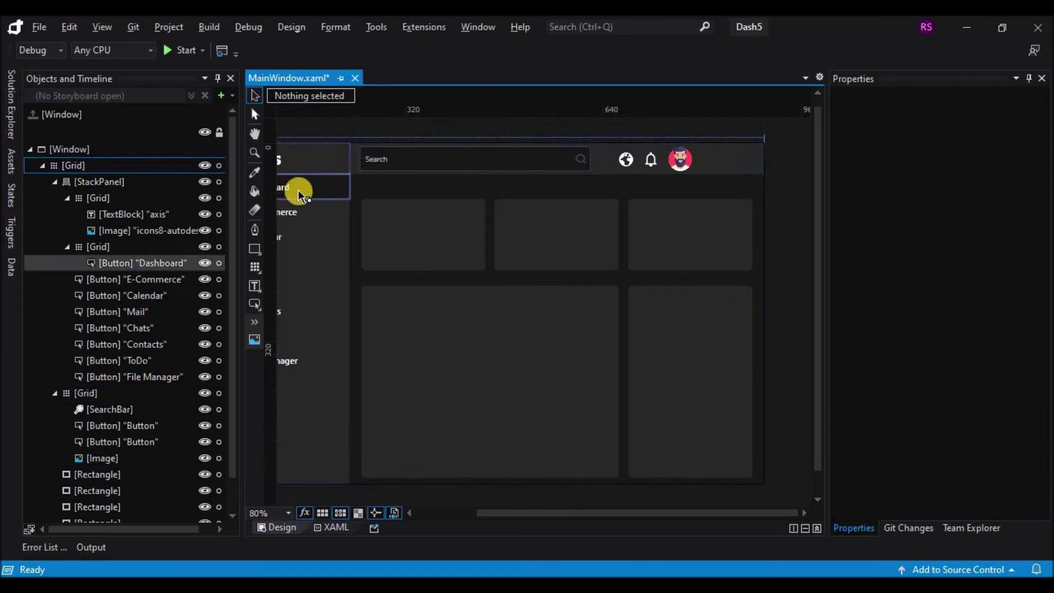
Step: Add a TextBlock to the header grid and place it right of the avatar at left margin 560, top margin 17.02
left_click(147, 393)
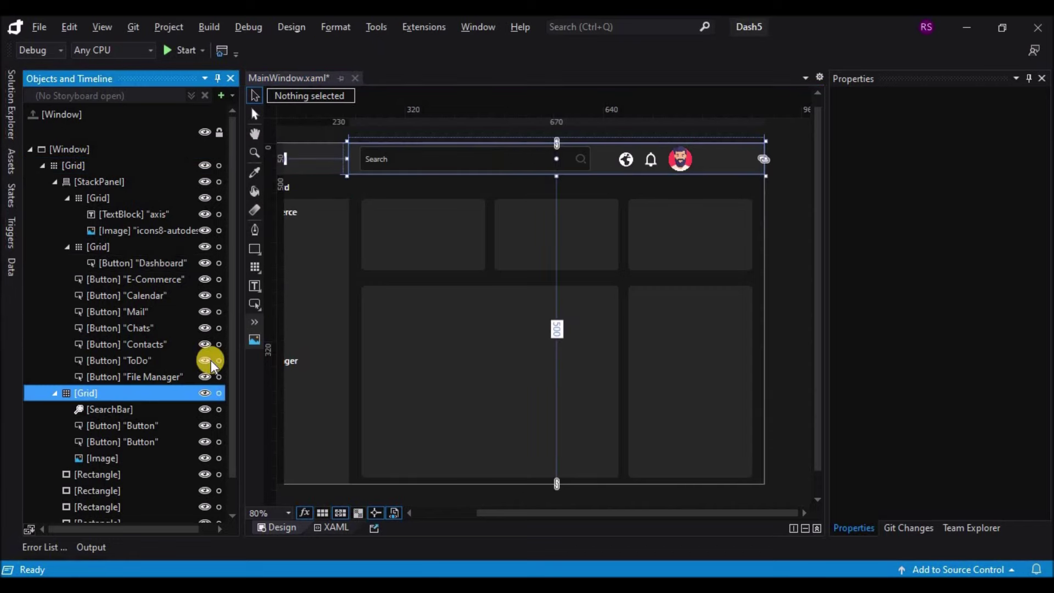
double_click(255, 285)
left_click_drag(360, 147, 400, 167)
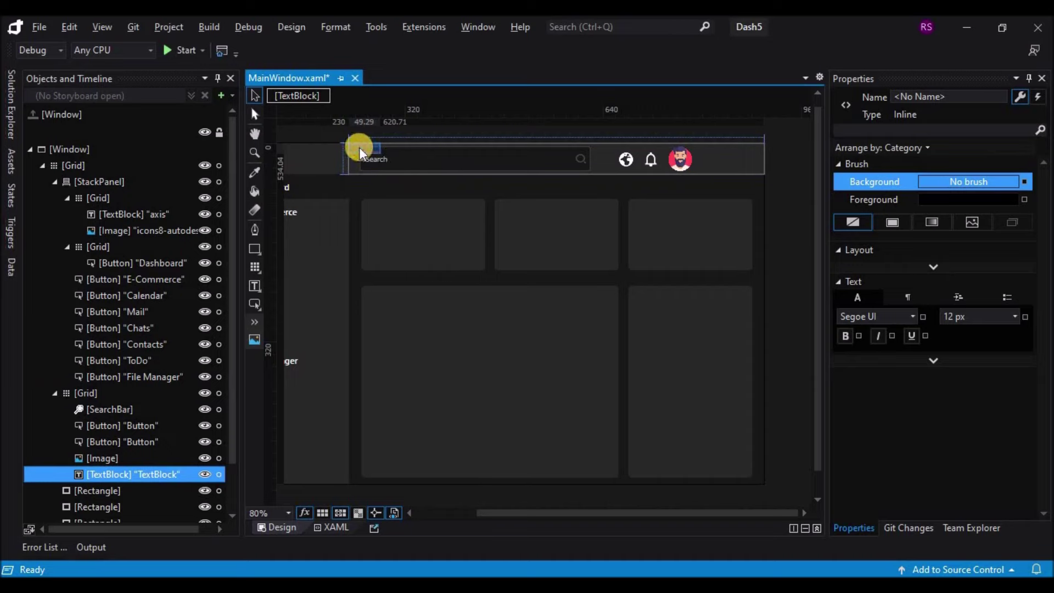
left_click(137, 442)
left_click_drag(357, 149, 717, 159)
Step: Give the header text block a white foreground and a 14 px font size
left_click(877, 201)
left_click_drag(847, 296, 828, 274)
left_click_drag(1043, 301, 1042, 416)
left_click(1013, 313)
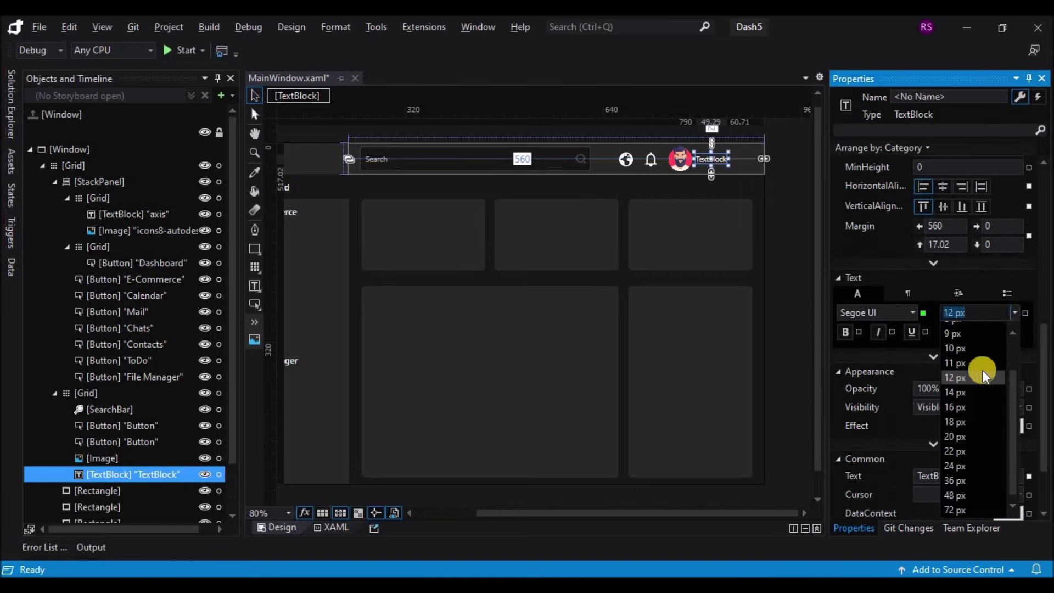
left_click(960, 391)
Step: Set the header text block's text to Username
left_click(975, 477)
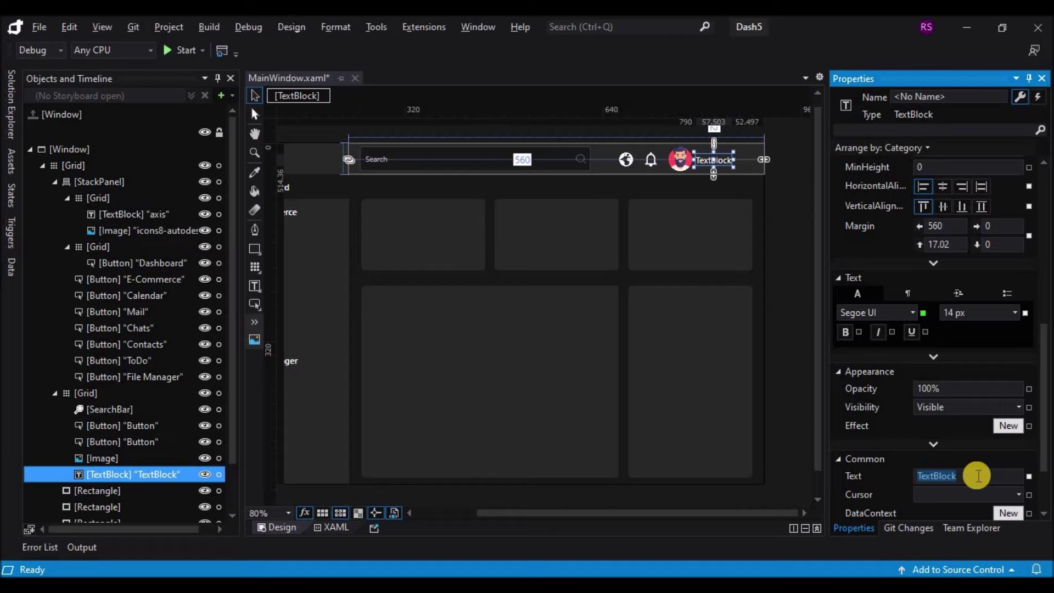
type("Username")
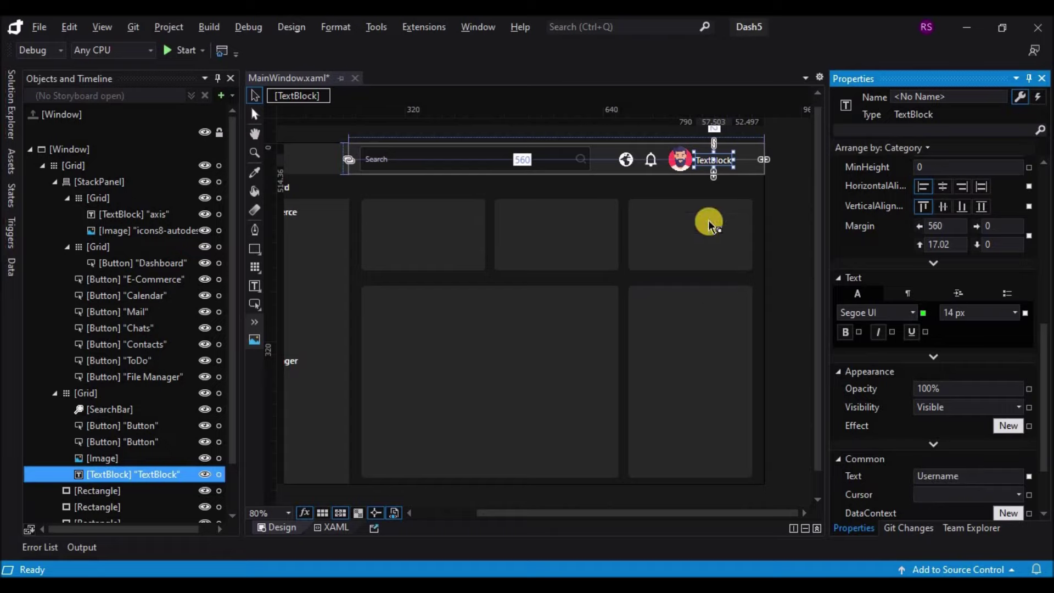
left_click(808, 219)
Step: Nudge the Username text to a left margin of 566.25 and the avatar image to a left margin of 517.5
left_click(714, 163)
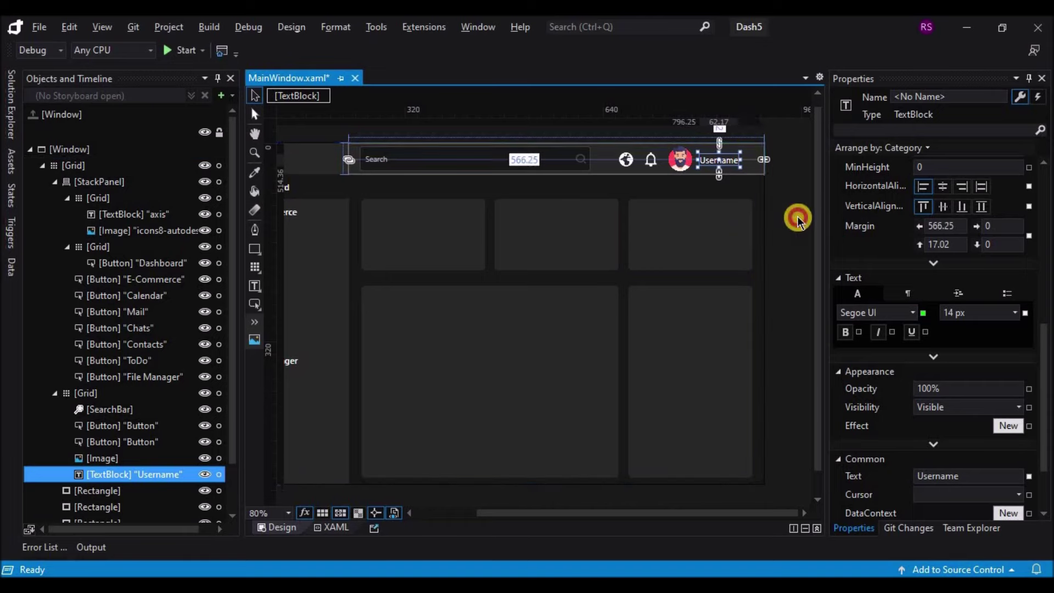
left_click(695, 162)
left_click(729, 165)
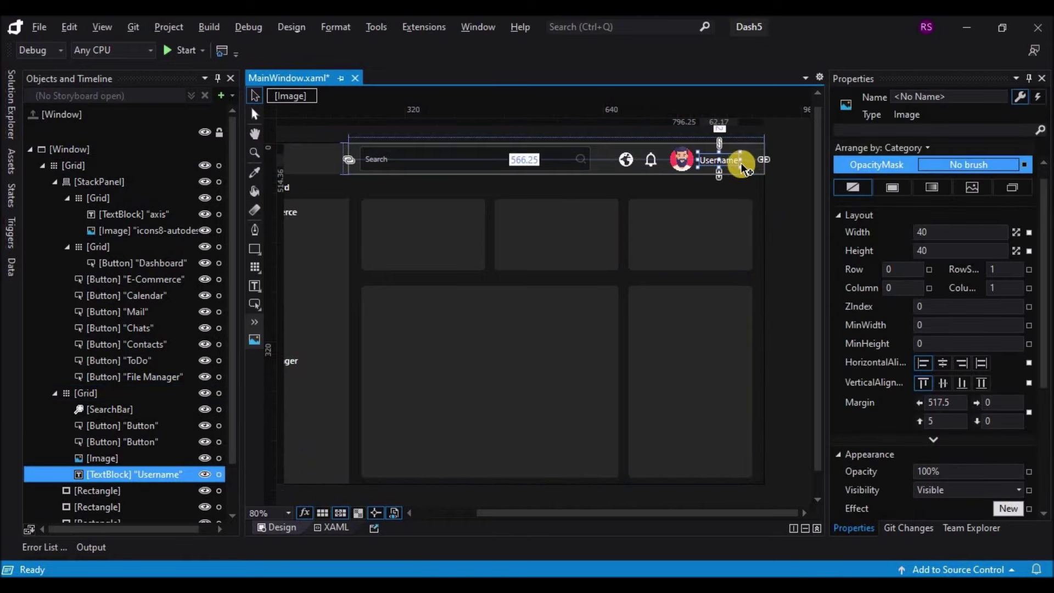
left_click_drag(739, 163, 757, 161)
left_click(787, 203)
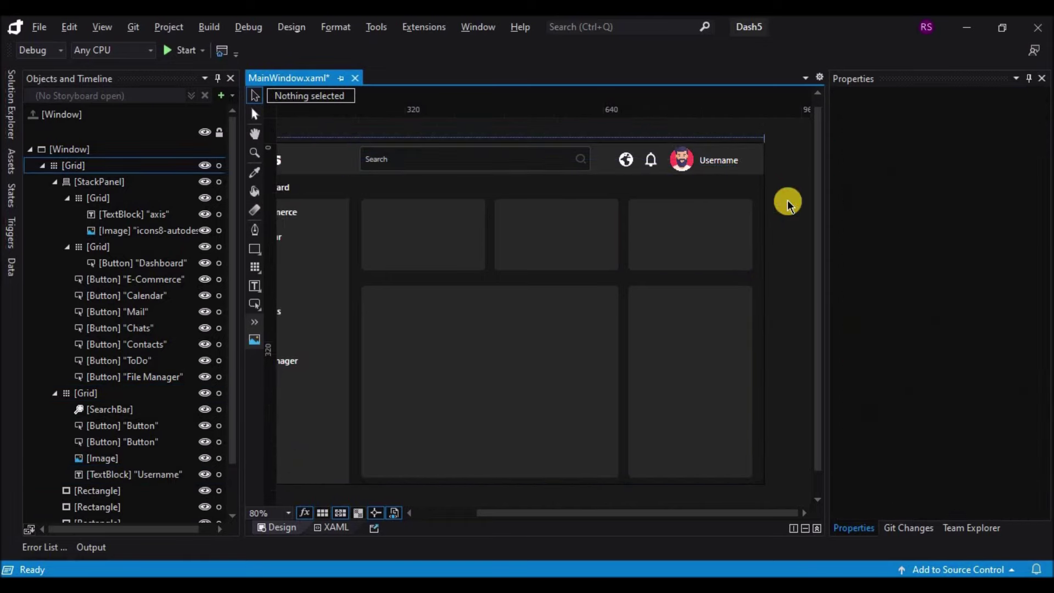
Step: Draw a 70 by 25 TextBlock in the main grid over the first card, at left margin 270 and top margin 105
left_click_drag(654, 518, 678, 512)
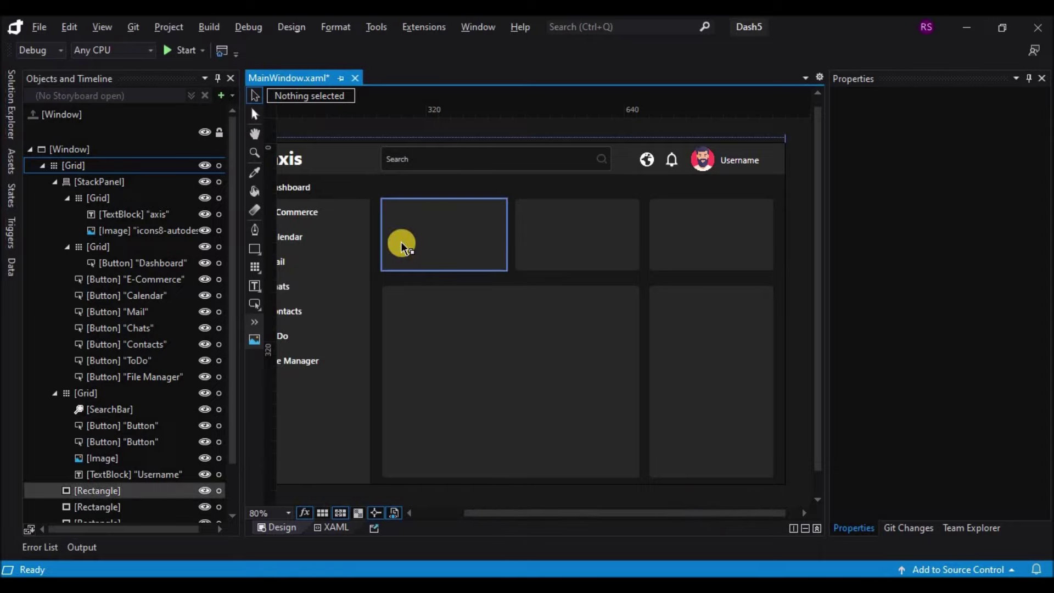
left_click(254, 286)
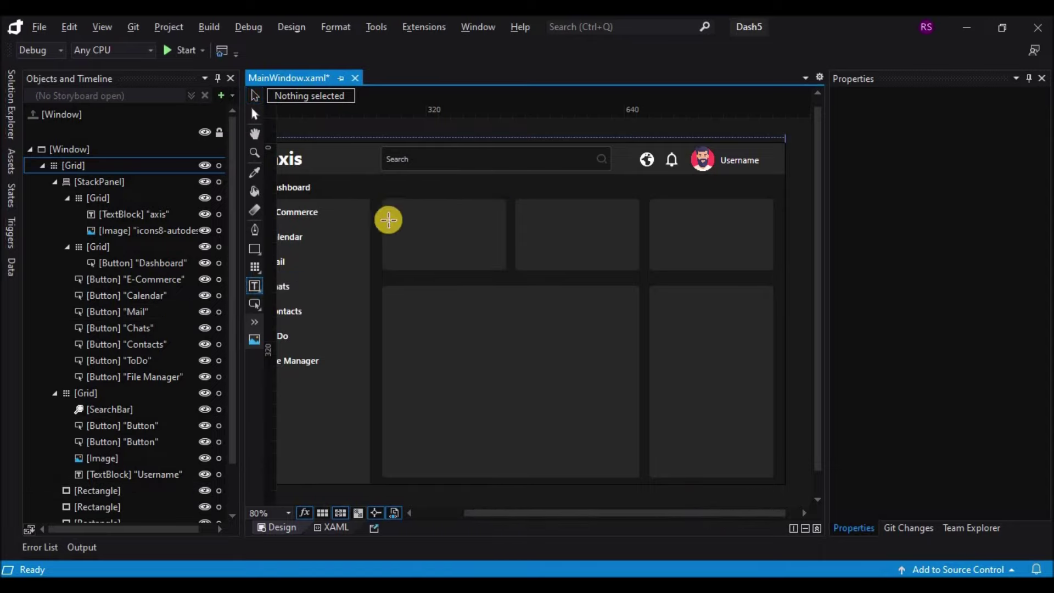
left_click(138, 168)
left_click_drag(395, 207, 437, 224)
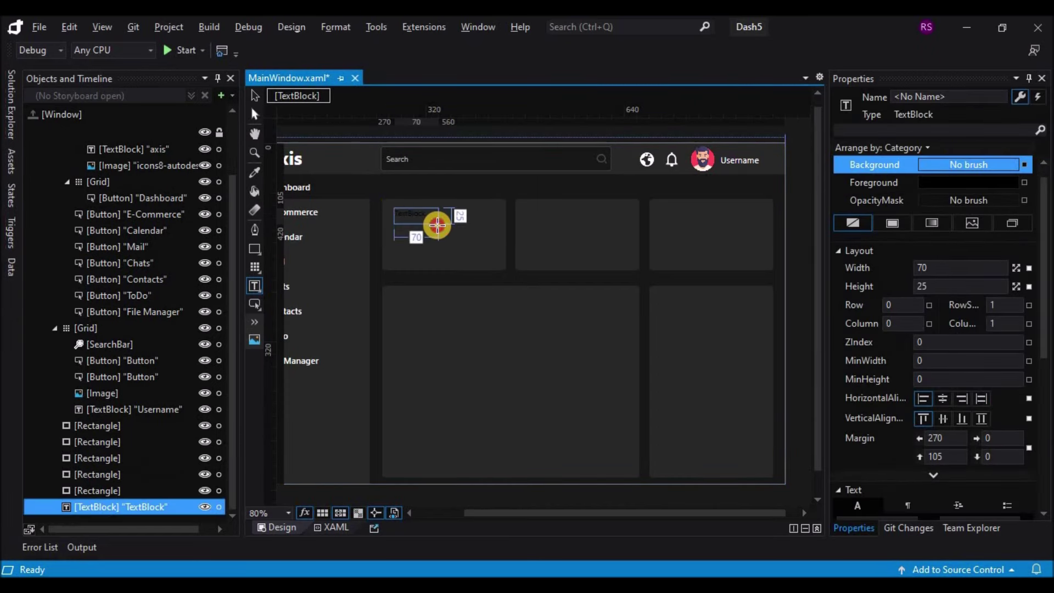
Step: Format the card's text block as bold 14 px and change its text to Visits
left_click(1015, 316)
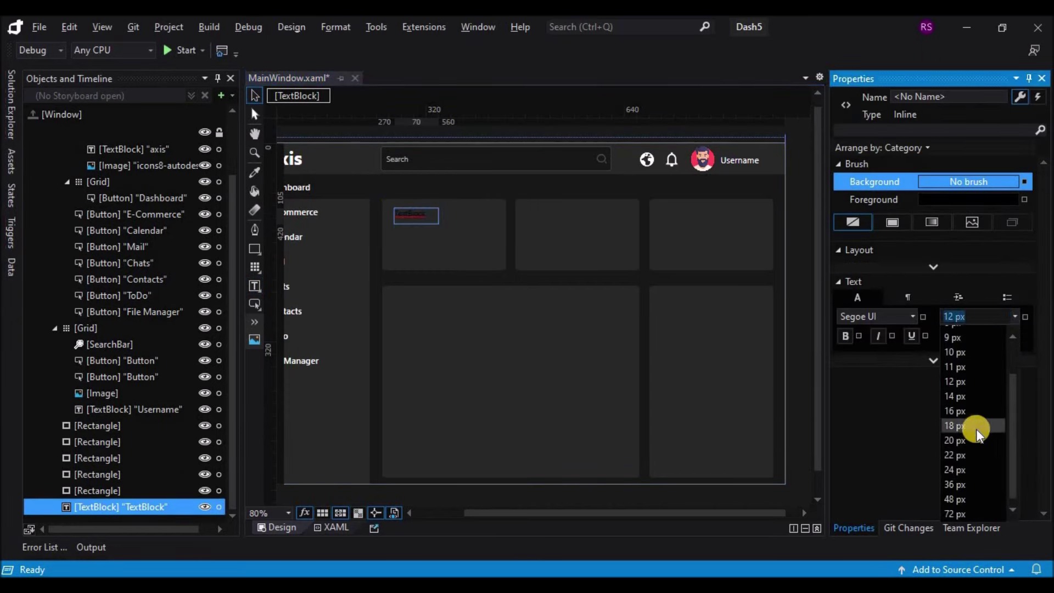
left_click(961, 396)
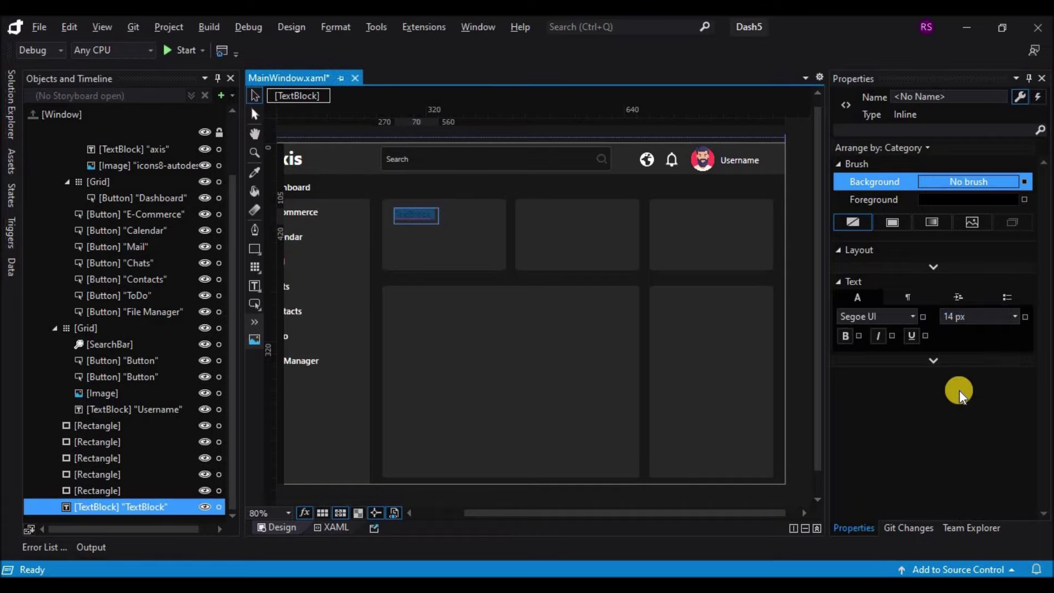
left_click(844, 336)
left_click(426, 217)
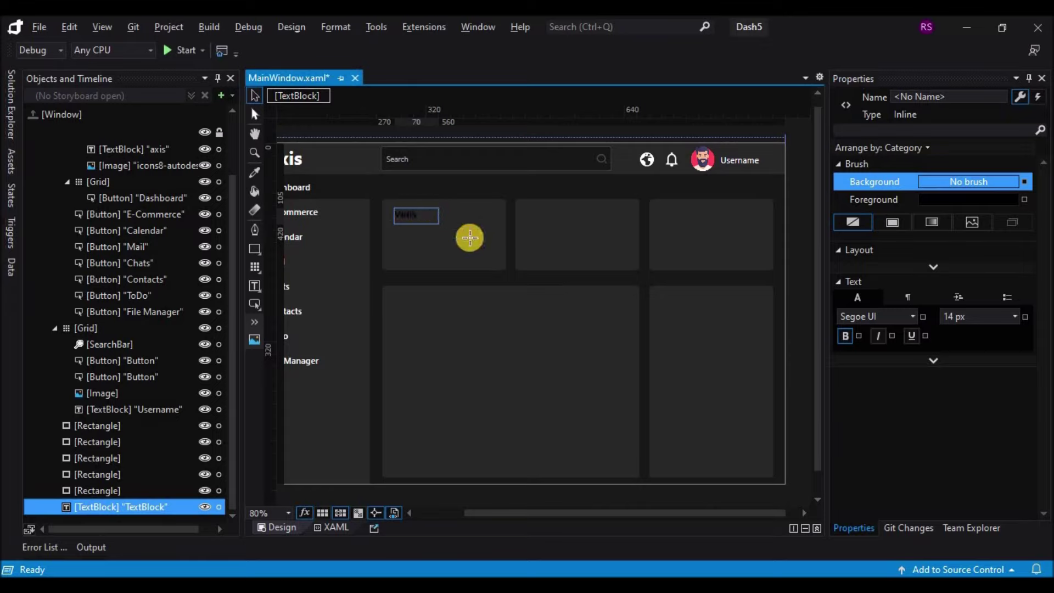
Step: Set the Visits text to 16 px with a white #FFFFFFFF foreground
left_click(1014, 316)
left_click(948, 411)
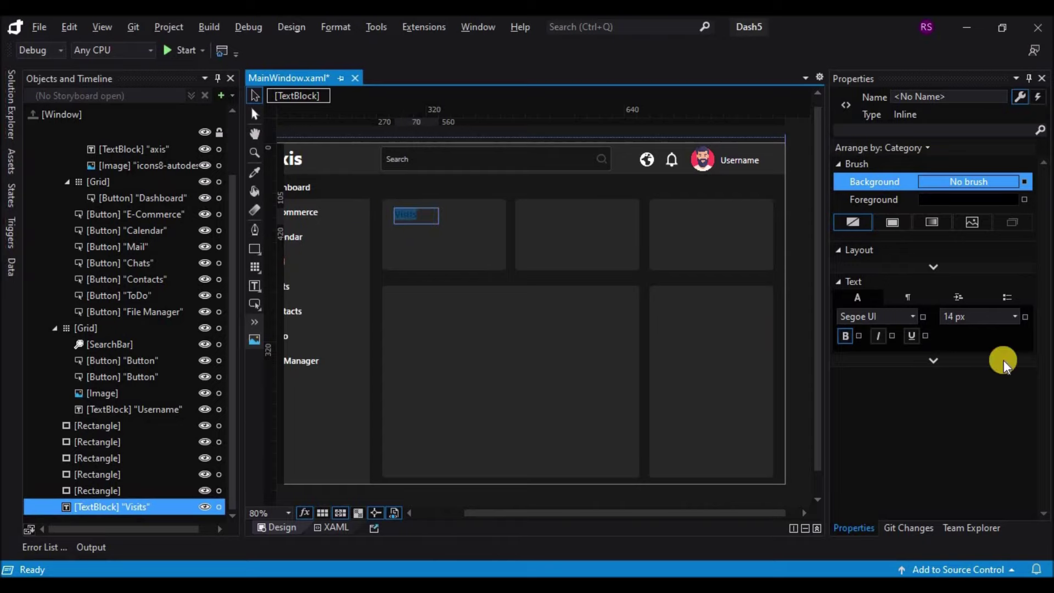
left_click(1013, 316)
left_click(956, 412)
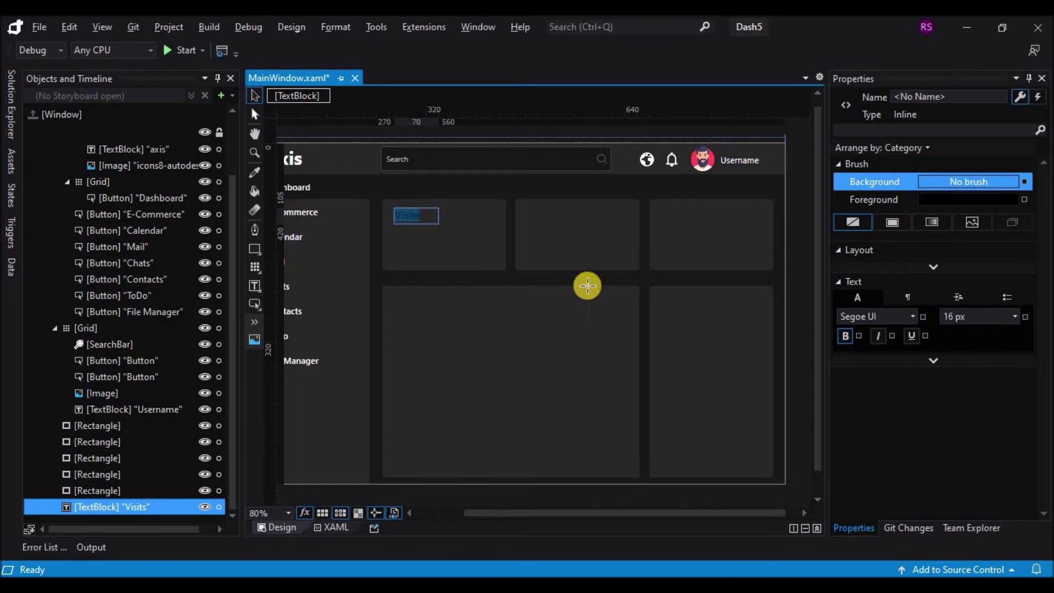
left_click(859, 201)
left_click_drag(841, 262, 806, 250)
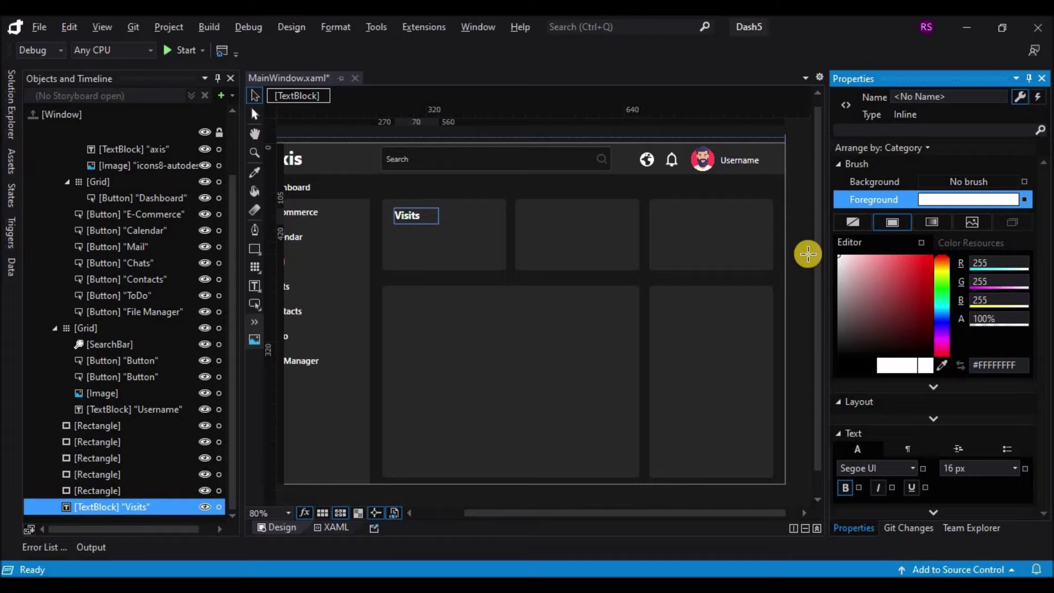
Step: Duplicate the Visits text block directly below at top margin 130 and widen the copy to 100
left_click(411, 233)
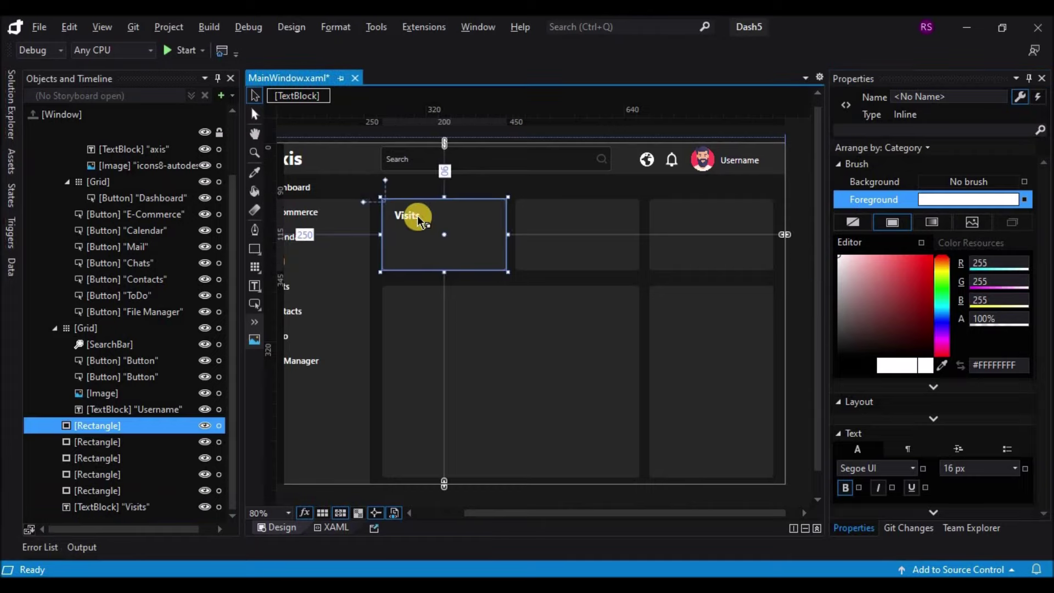
left_click(418, 220)
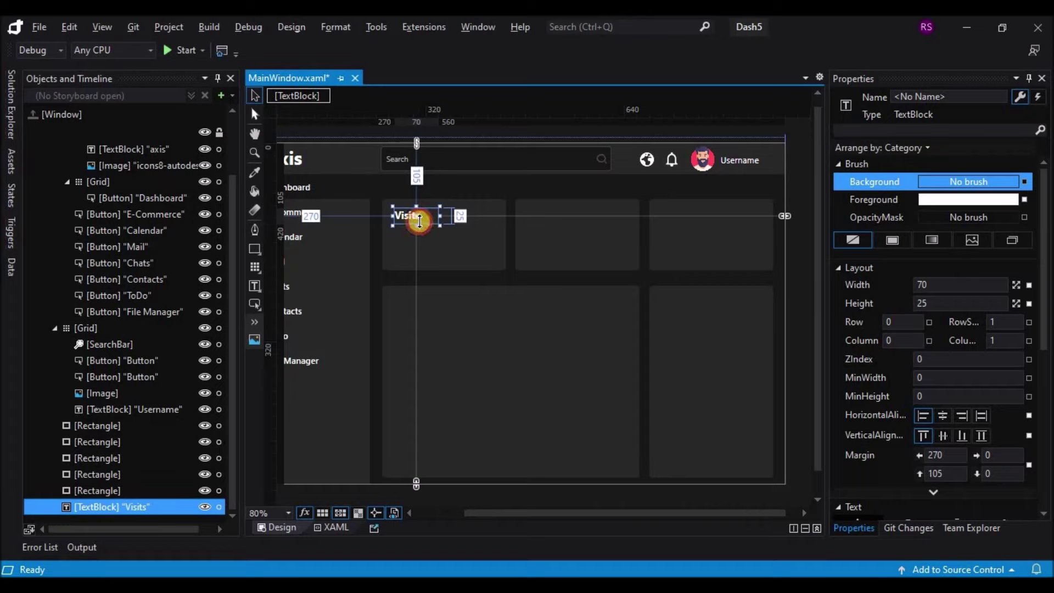
left_click_drag(411, 219, 458, 231)
Step: Set the duplicate text block's font size to 12 px and its foreground to grey #FF898989
left_click_drag(1045, 354, 1046, 433)
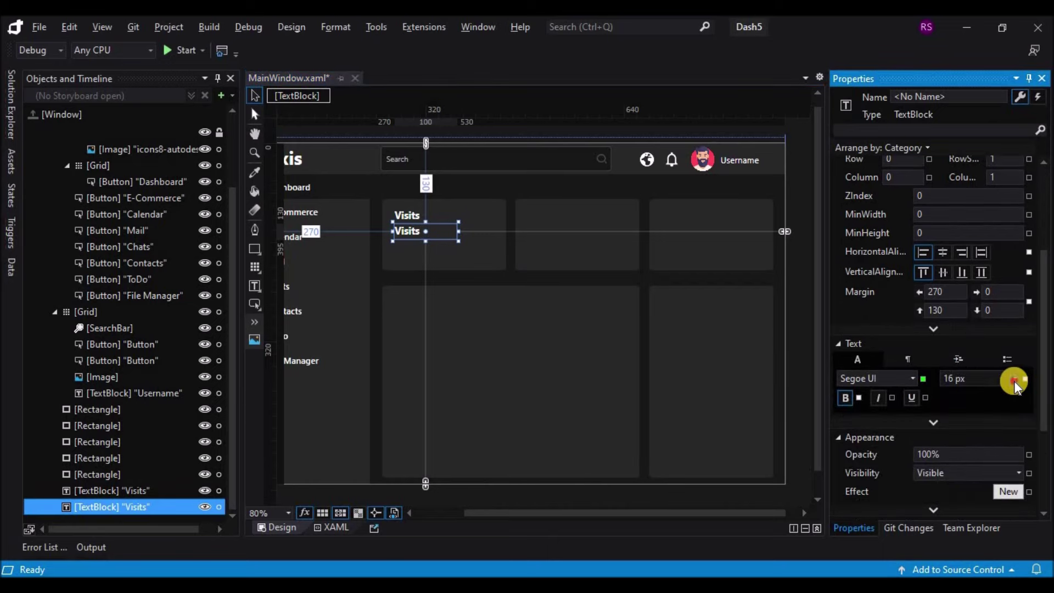
left_click(1013, 380)
left_click(969, 437)
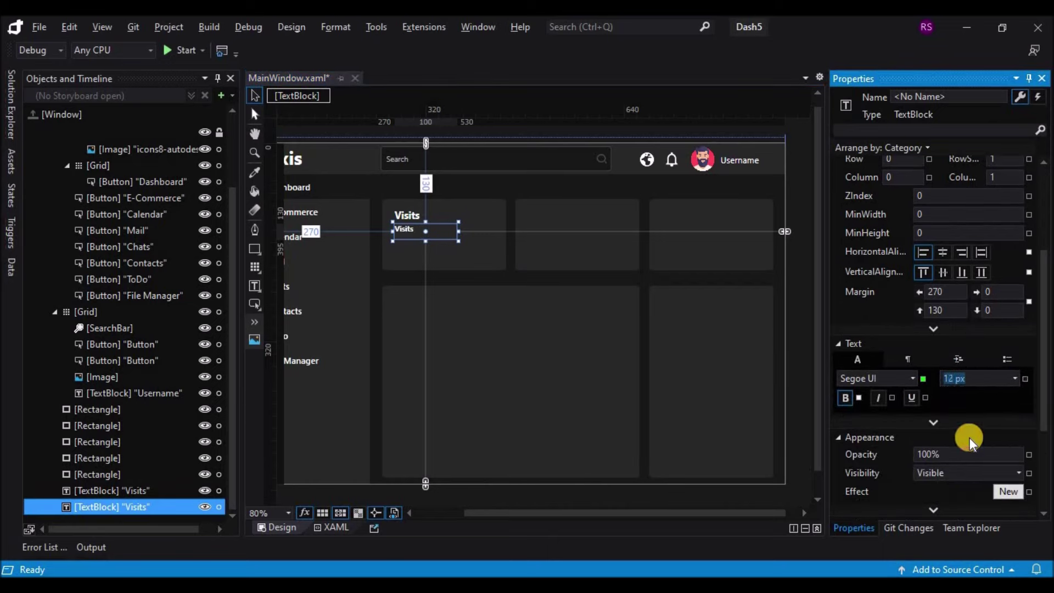
scroll(905, 246, "up", 5)
left_click(878, 186)
mouse_move(856, 268)
left_mouse_down()
mouse_move(836, 304)
mouse_move(829, 363)
mouse_move(807, 321)
left_mouse_up()
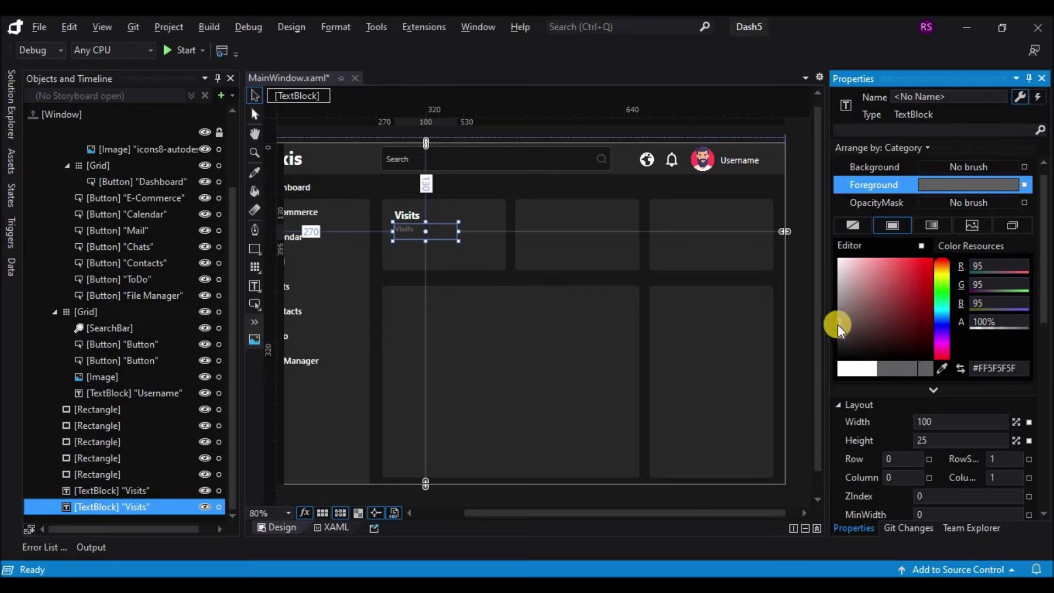
left_click_drag(835, 313, 830, 309)
Step: Replace the duplicate text block's text with "Total visits today"
double_click(409, 229)
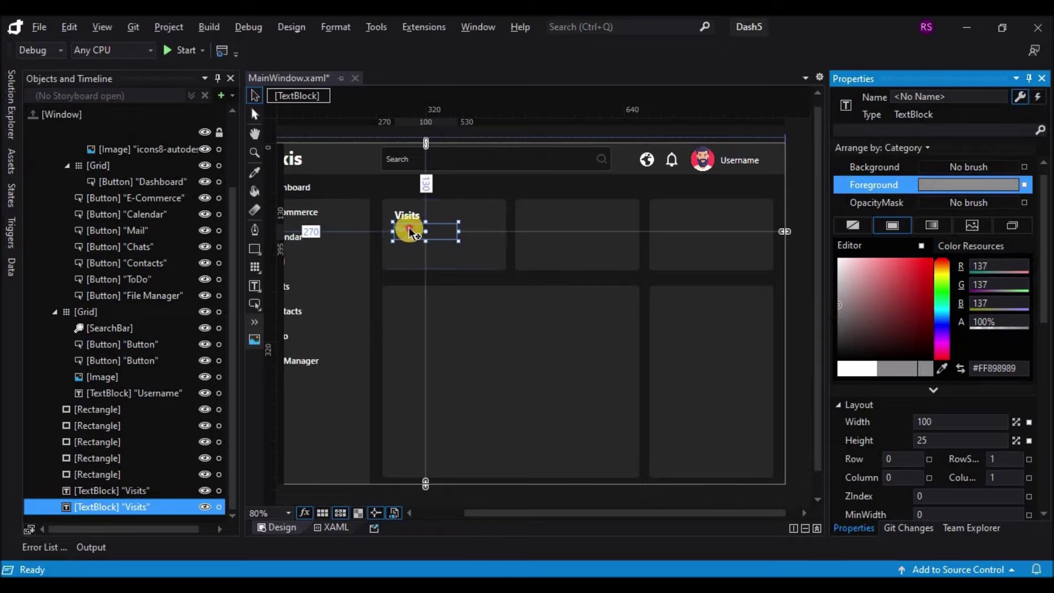
type("Total v")
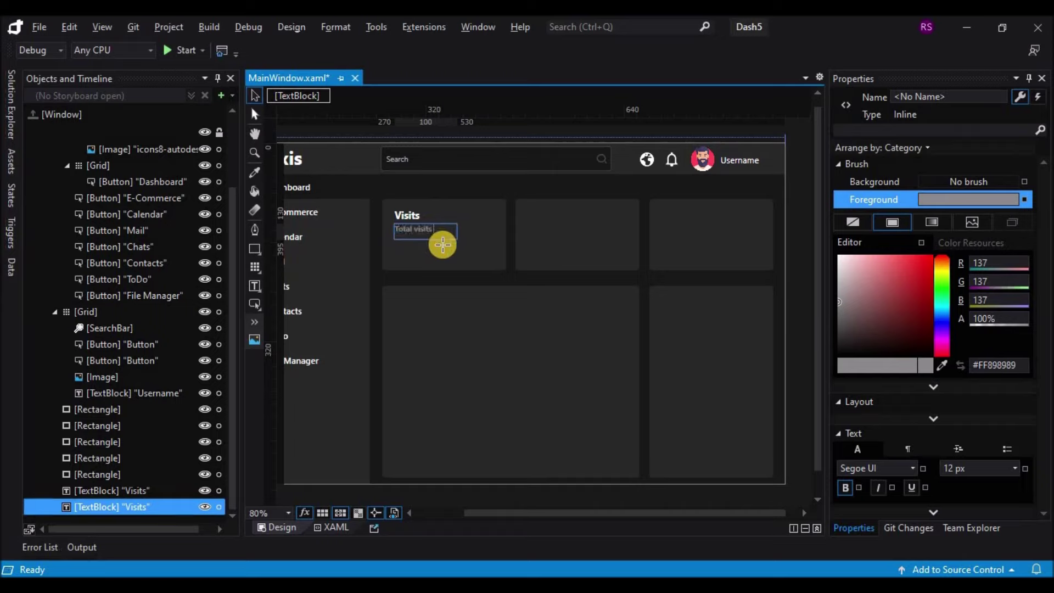
type("isits today")
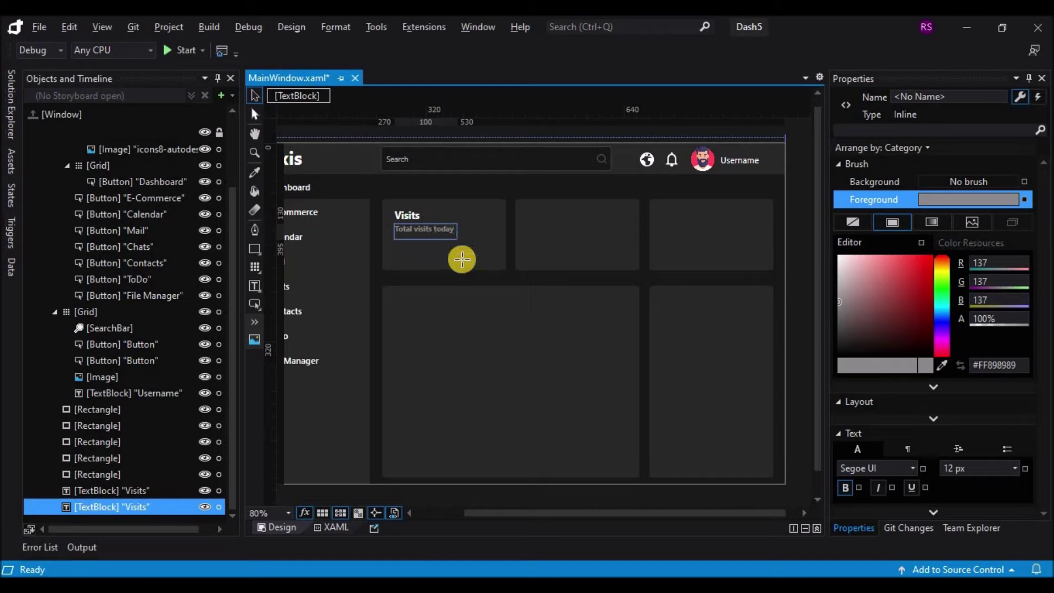
Step: Shift the Visits and "Total visits today" text blocks together to left margin 262.5 and up by 1.25
left_click(402, 217)
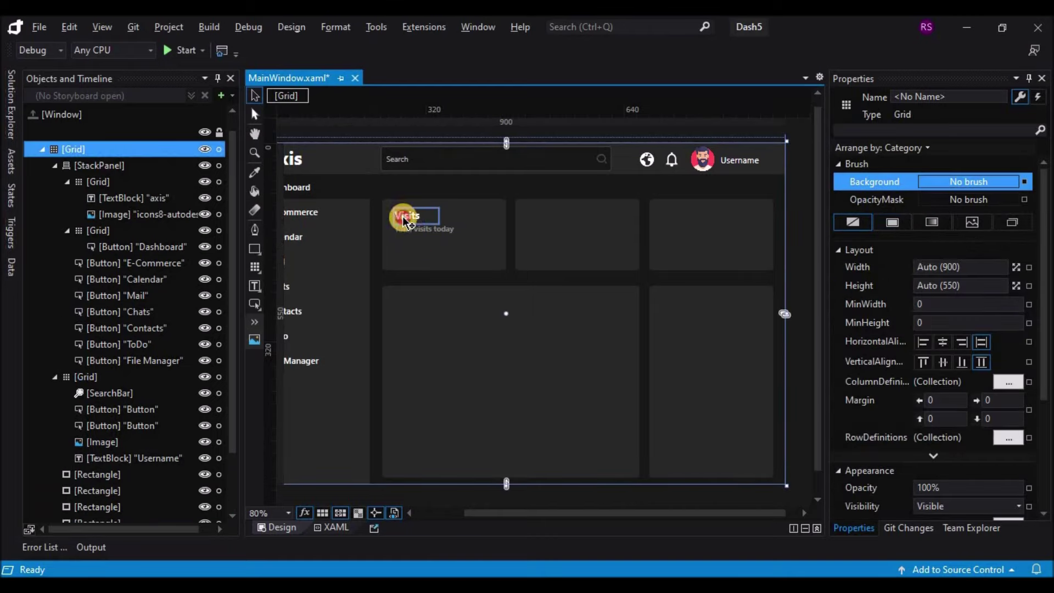
left_click(404, 231, "shift")
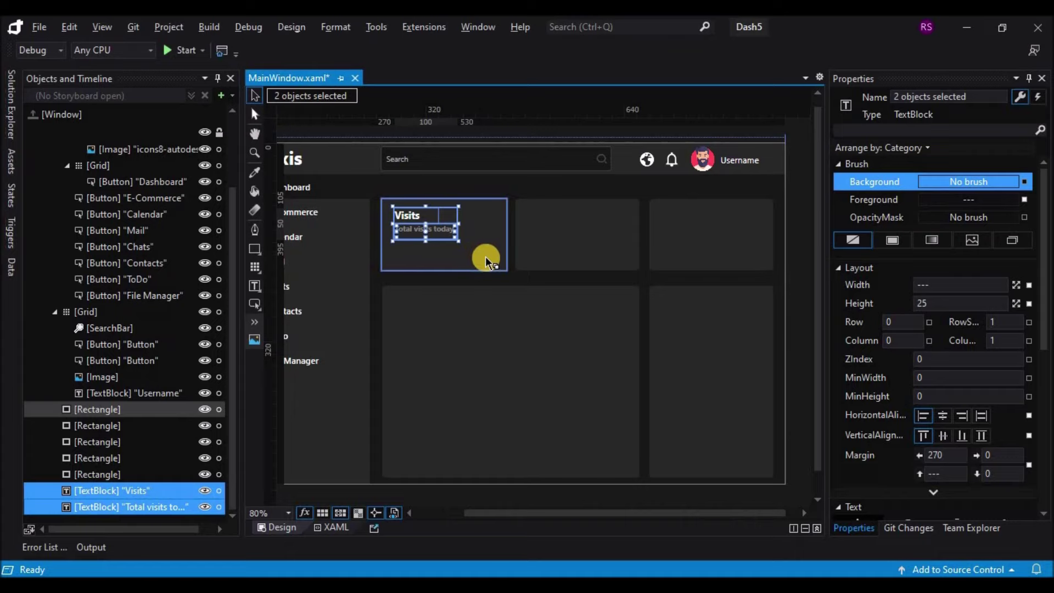
key("Left")
key("Left")
key("Left")
key("Left")
key("Up")
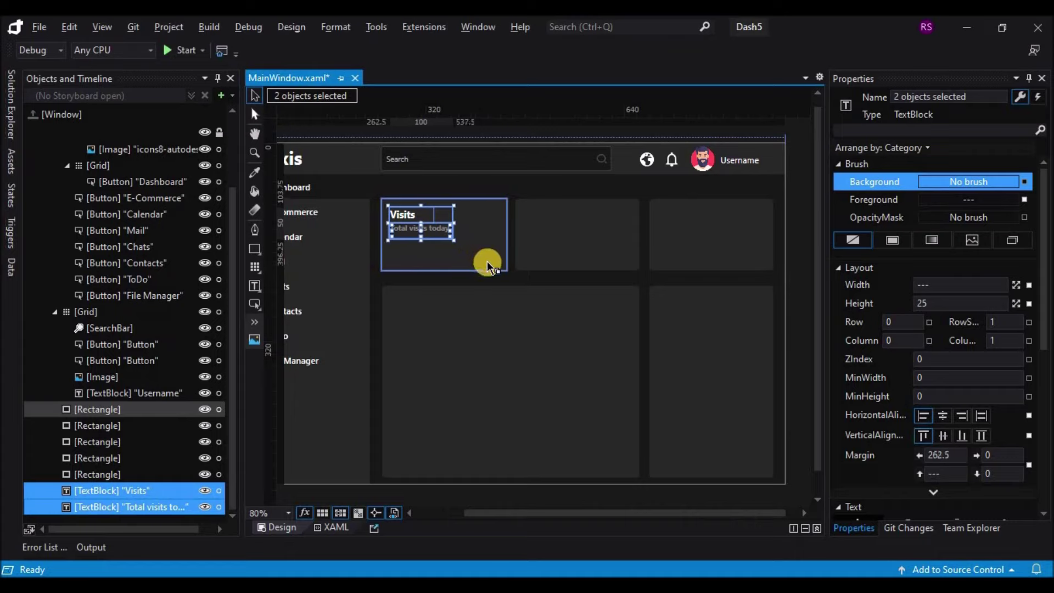
left_click(795, 230)
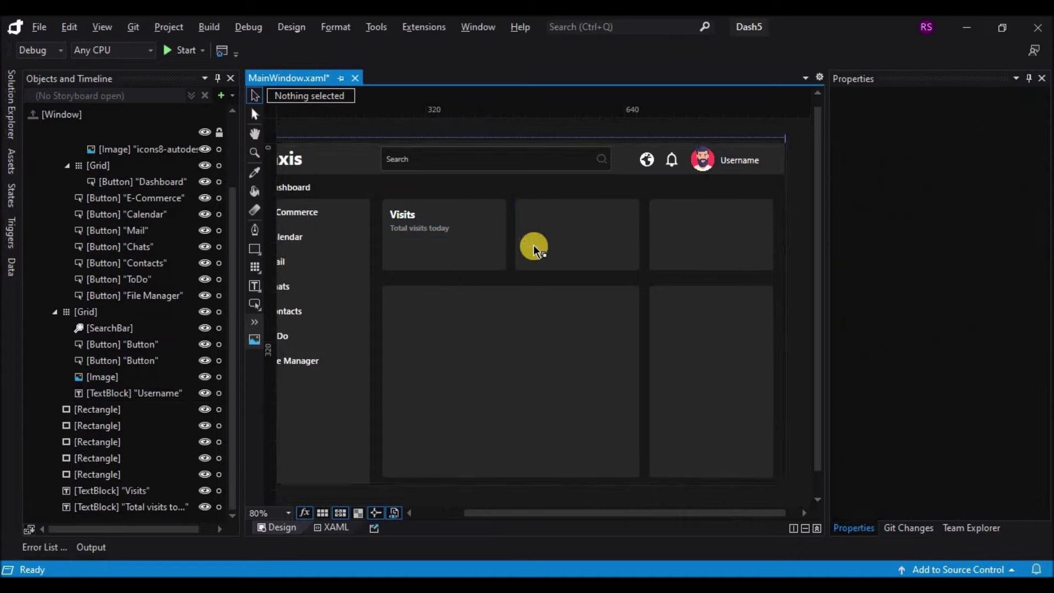
Step: Reduce the font size of "Total visits today" to 10 px and of the Visits text to 14 px
left_click(446, 239)
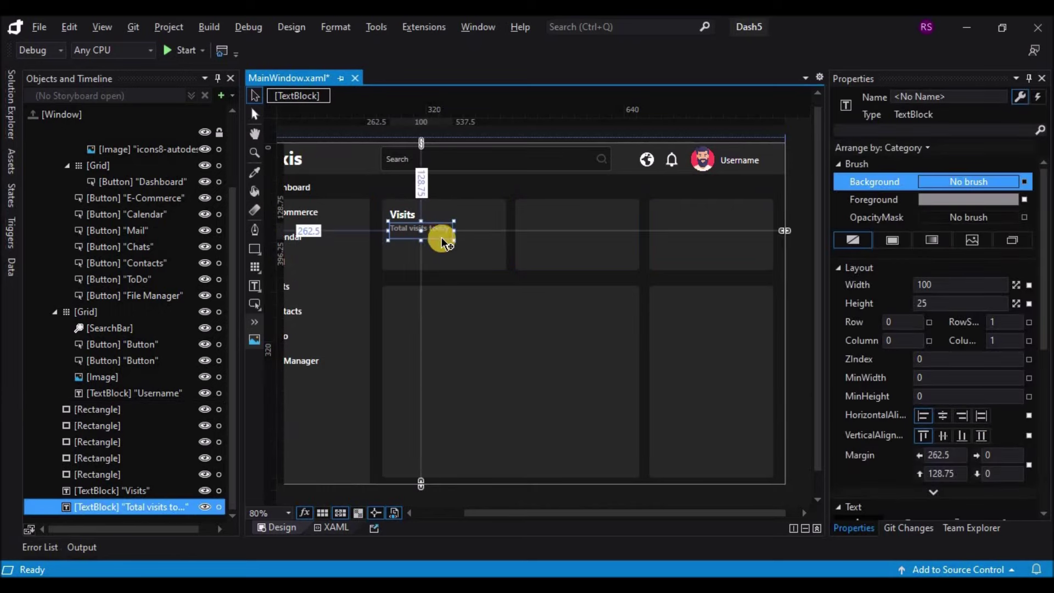
scroll(1031, 374, "down", 5)
left_click(1014, 356)
left_click(966, 400)
left_click(413, 217)
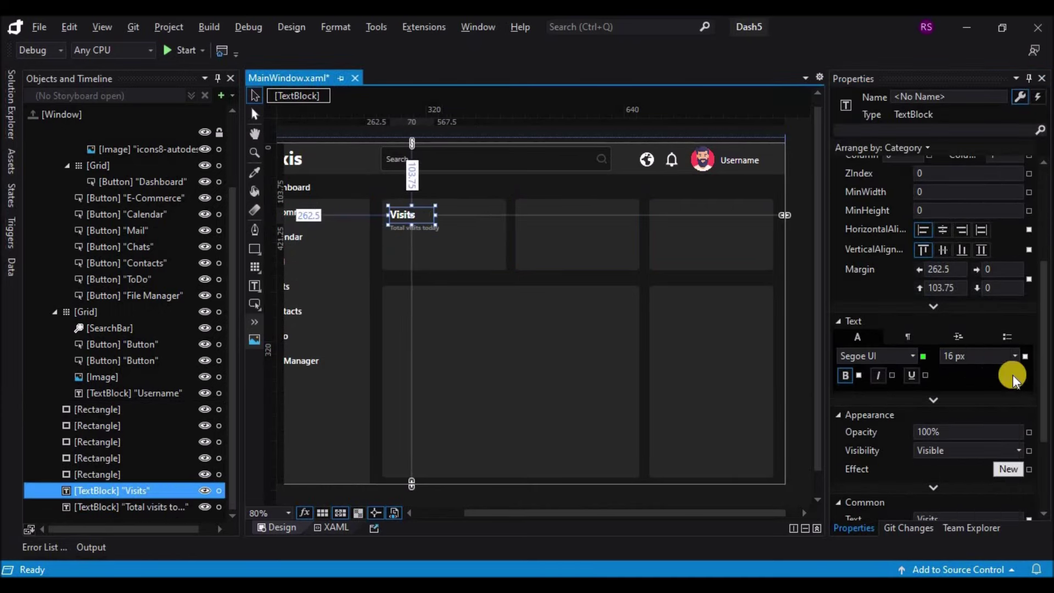
left_click(1019, 357)
left_click(965, 433)
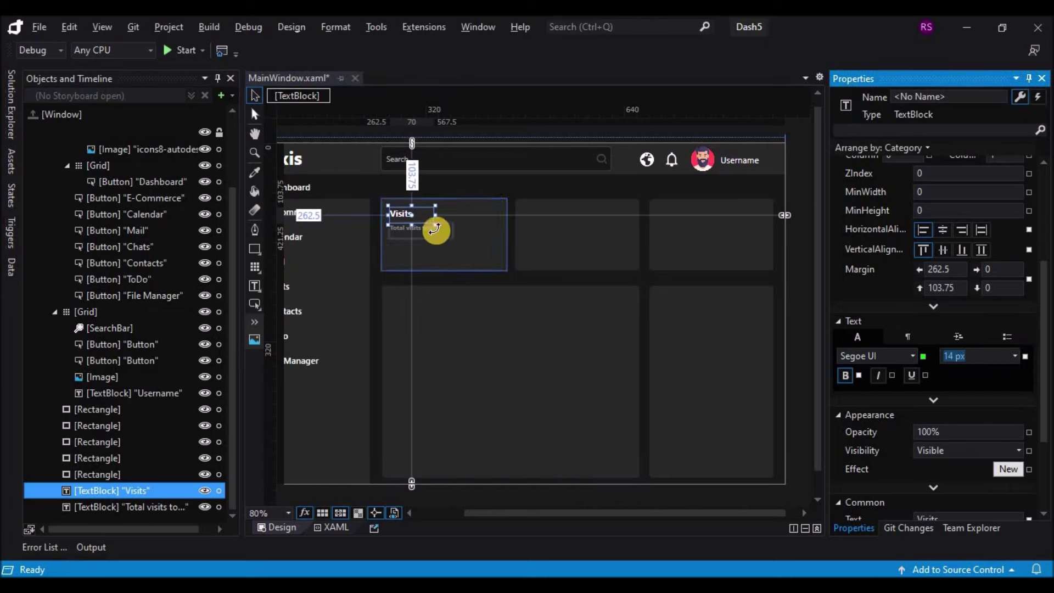
Step: Move the "Total visits today" text block up to top margin 127.5 and shrink it to 82.5 wide by 12.5 high
left_click(425, 235)
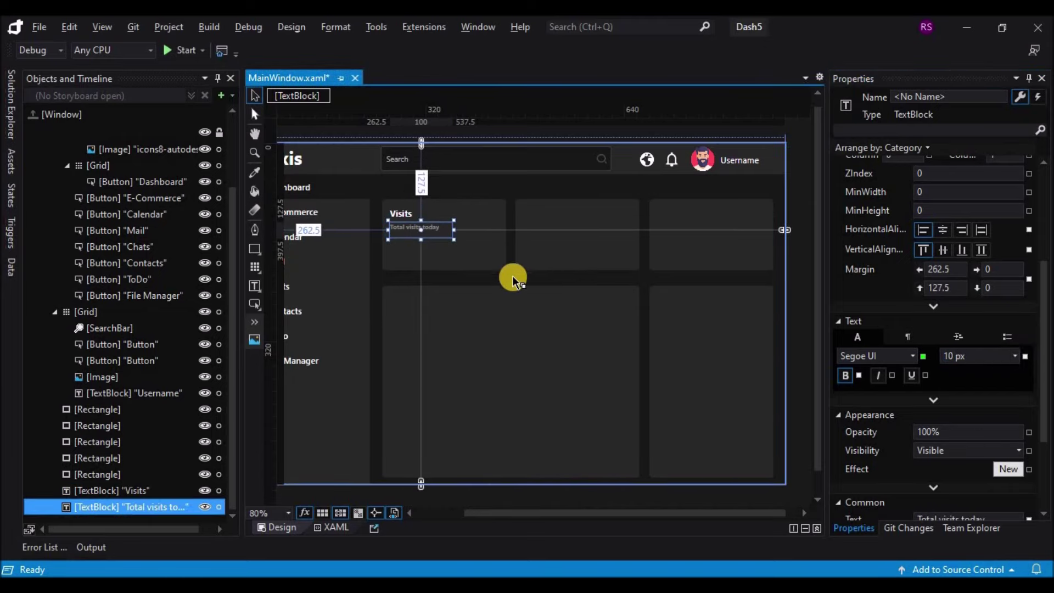
scroll(437, 256, "up", 4)
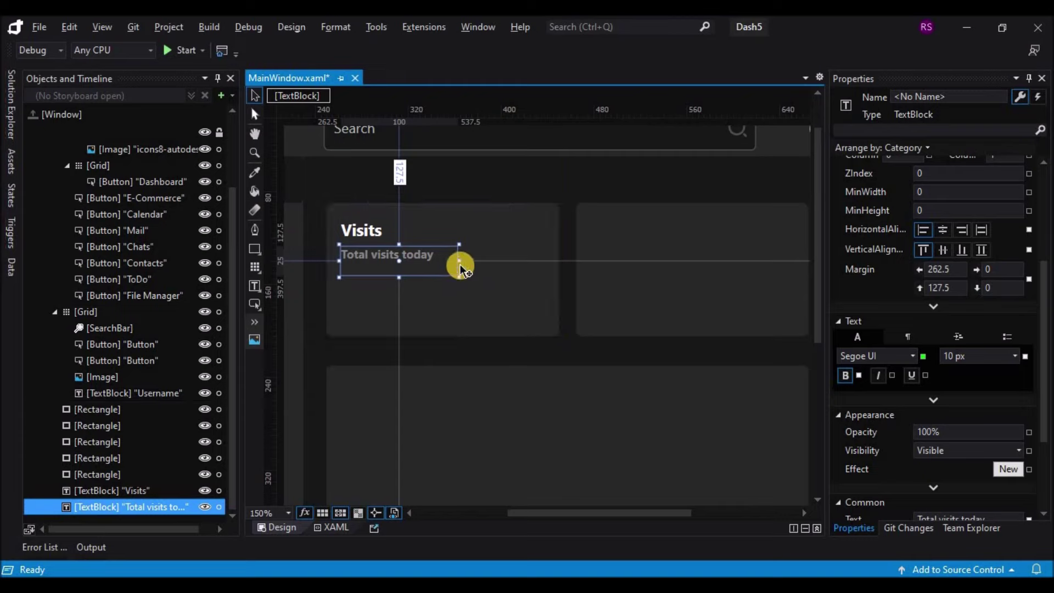
left_click_drag(441, 261, 391, 264)
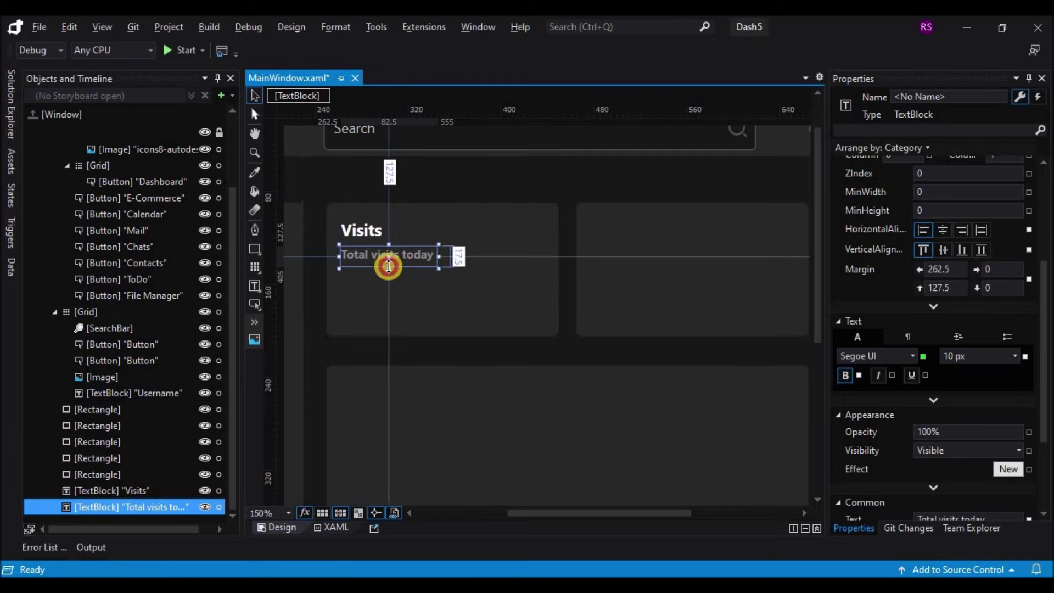
key("Escape")
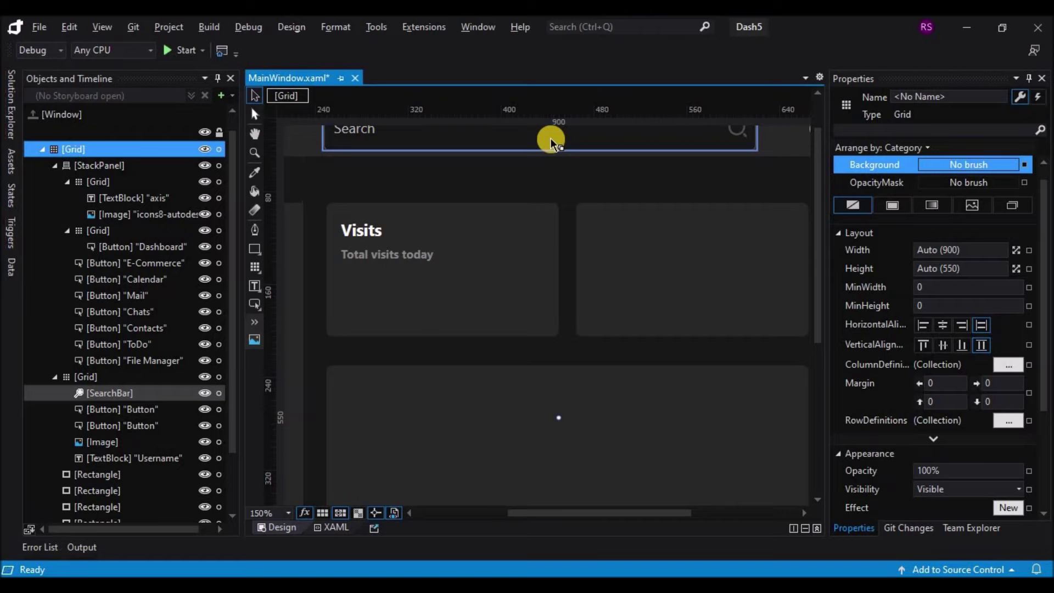
Step: Duplicate the Visits text block below "Total visits today" at top margin 145 and change the copy's text to "4000"
left_click(361, 231)
left_click_drag(361, 231, 367, 290)
double_click(366, 282)
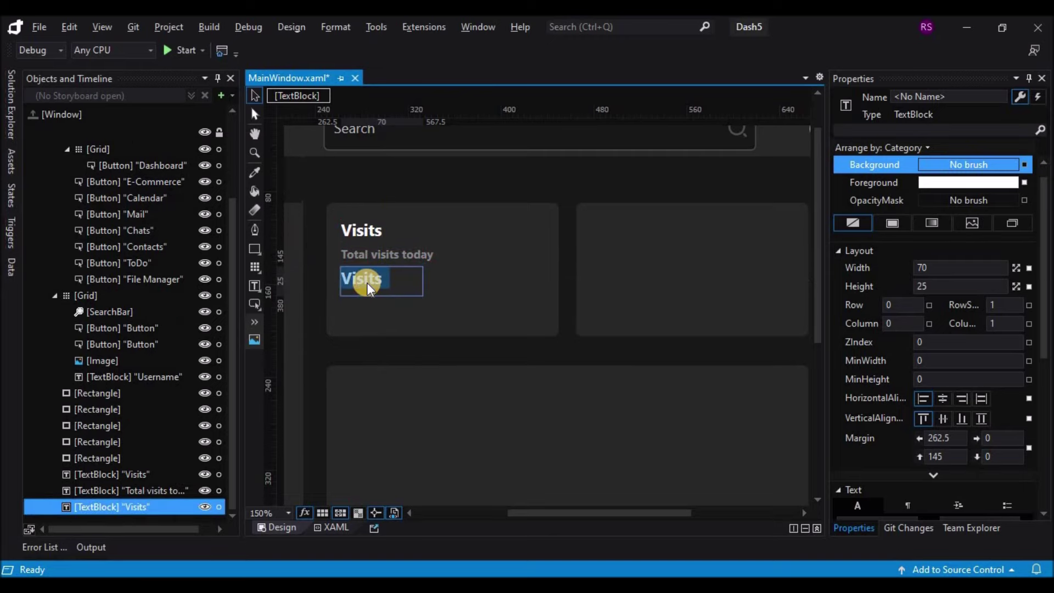
type("4000")
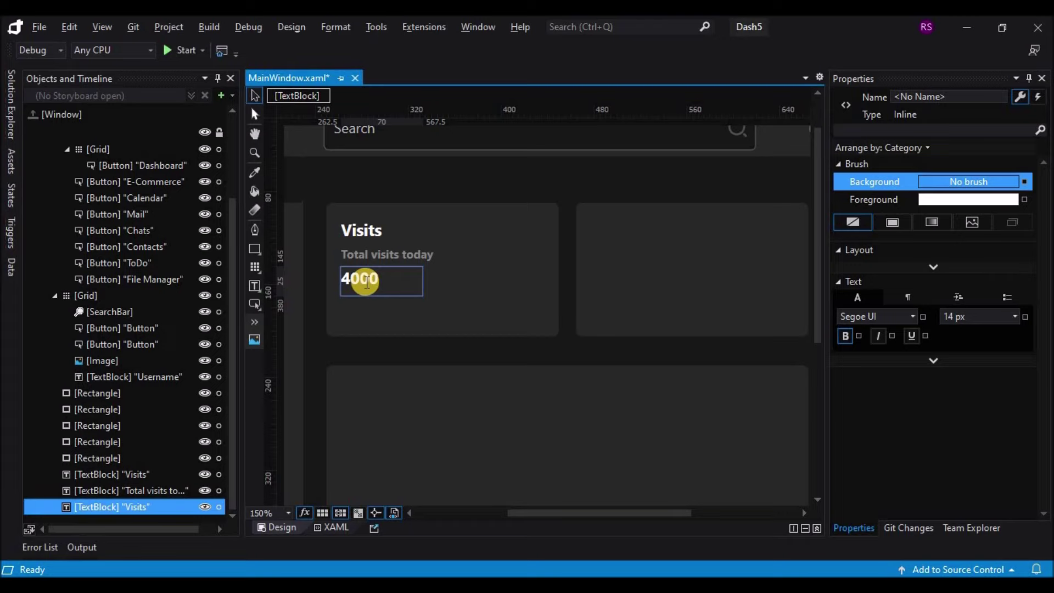
left_click(423, 284)
left_click(400, 284)
left_click_drag(422, 283, 384, 306)
Step: Duplicate the "Total visits today" text block below 4000 at top margin 170 and change the copy's text to "Details"
left_click(390, 258)
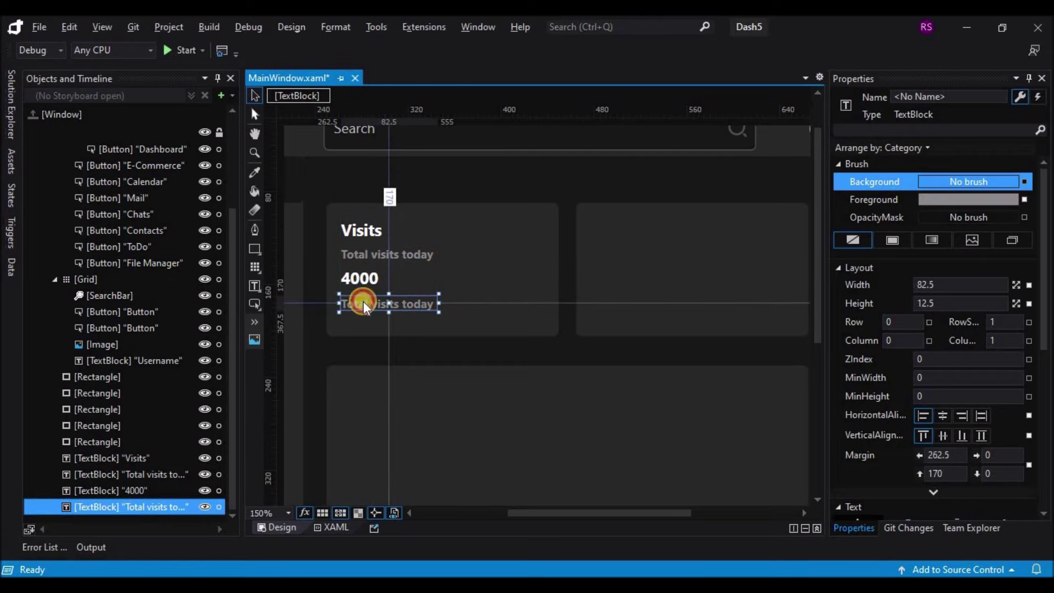
double_click(364, 300)
type("Details")
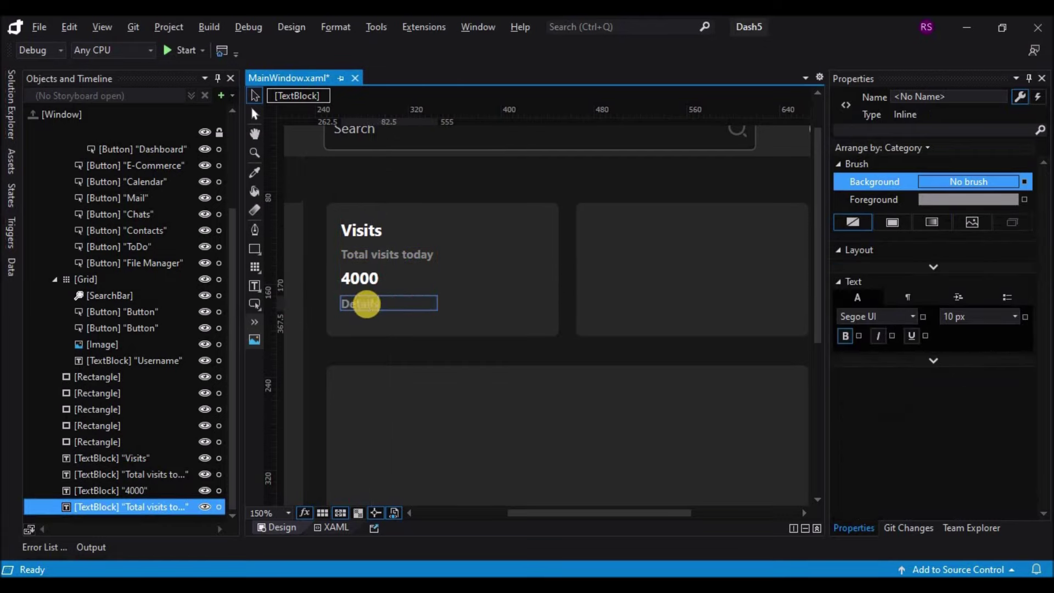